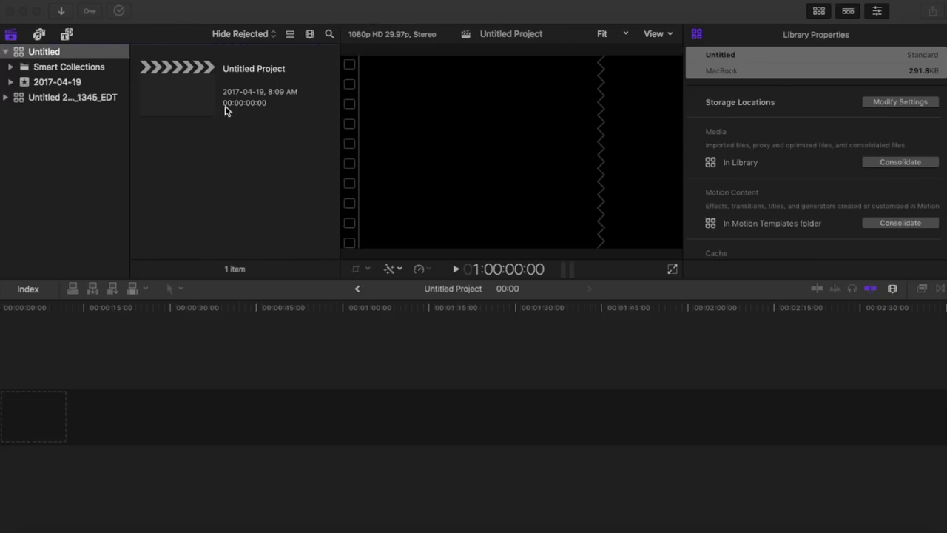
- Create a new library named 'April' and save it to the Desktop
left_click(147, 26)
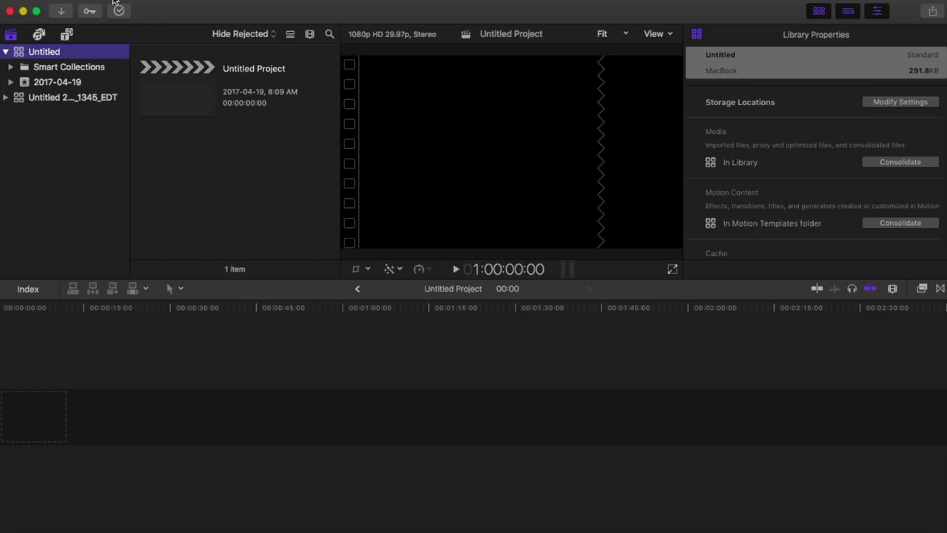
left_click(115, 2)
mouse_move(127, 6)
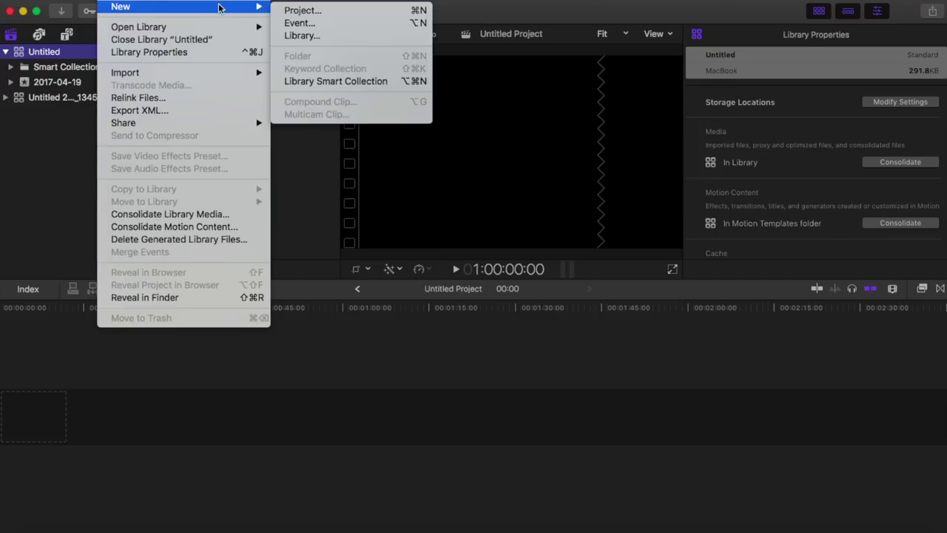
left_click(295, 36)
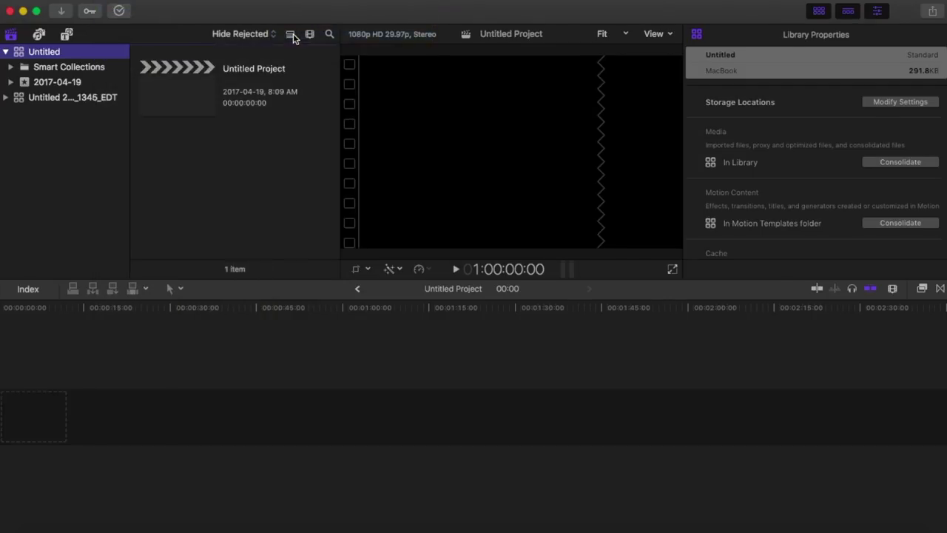
type("April")
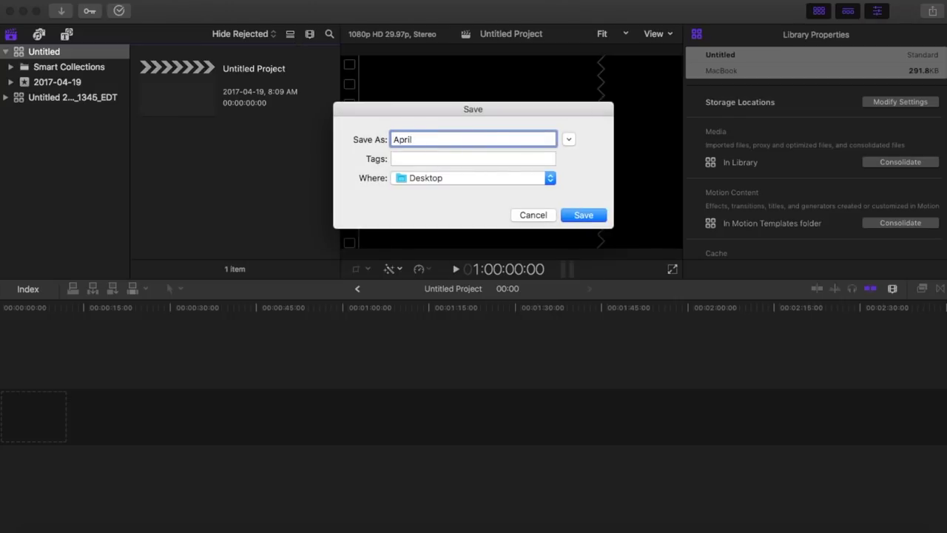
key("Return")
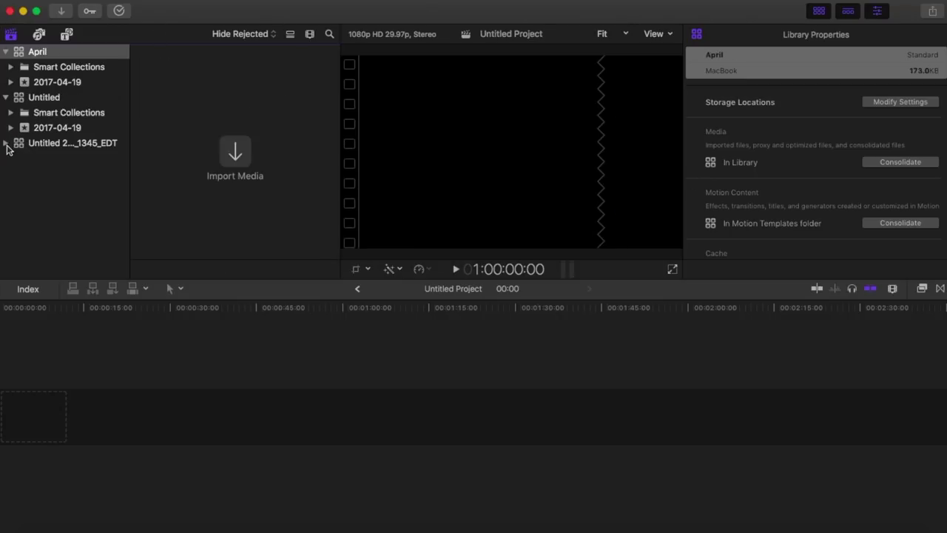
- Collapse the Untitled library and start a new event in the April library
left_click(6, 97)
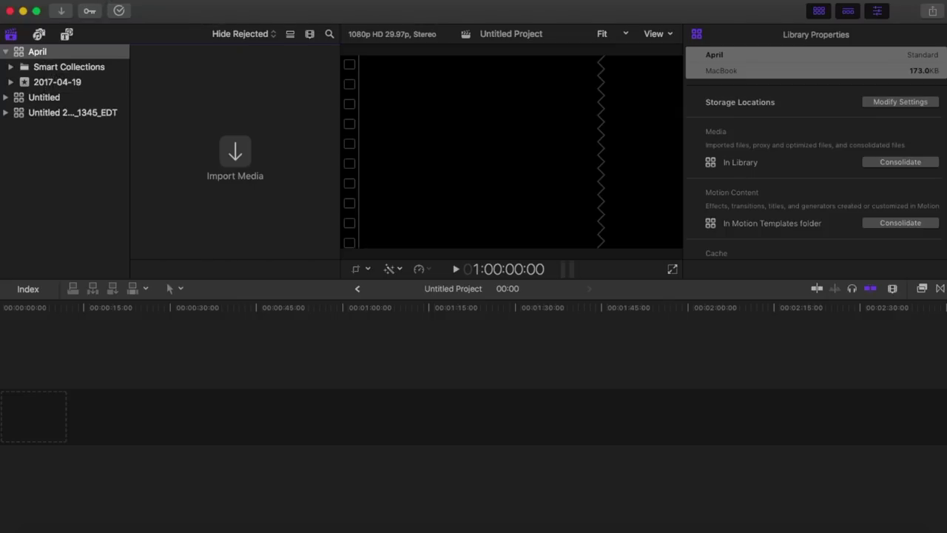
left_click(107, 0)
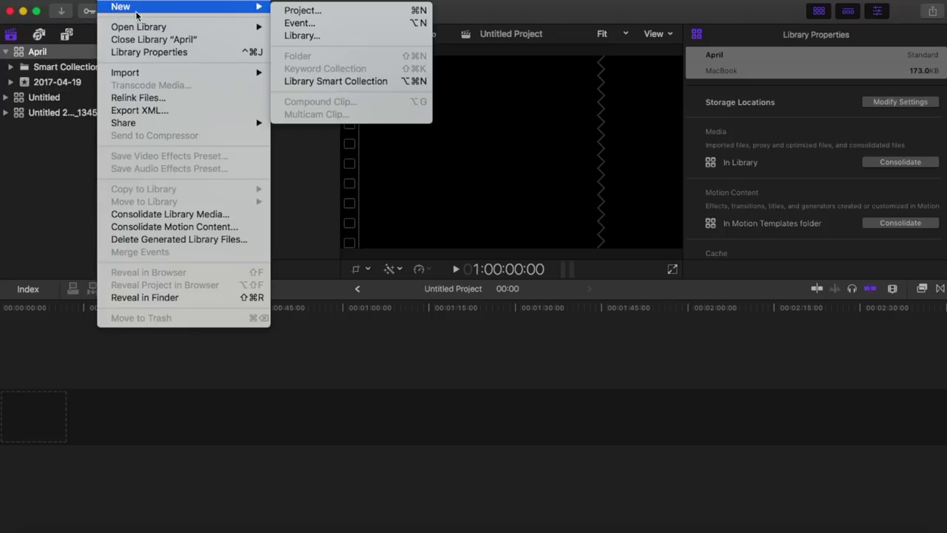
mouse_move(205, 10)
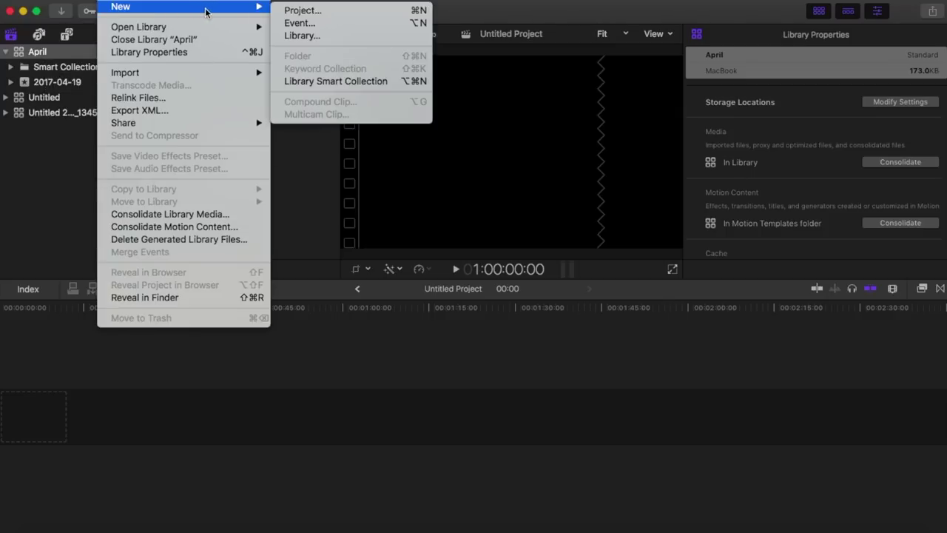
left_click(317, 23)
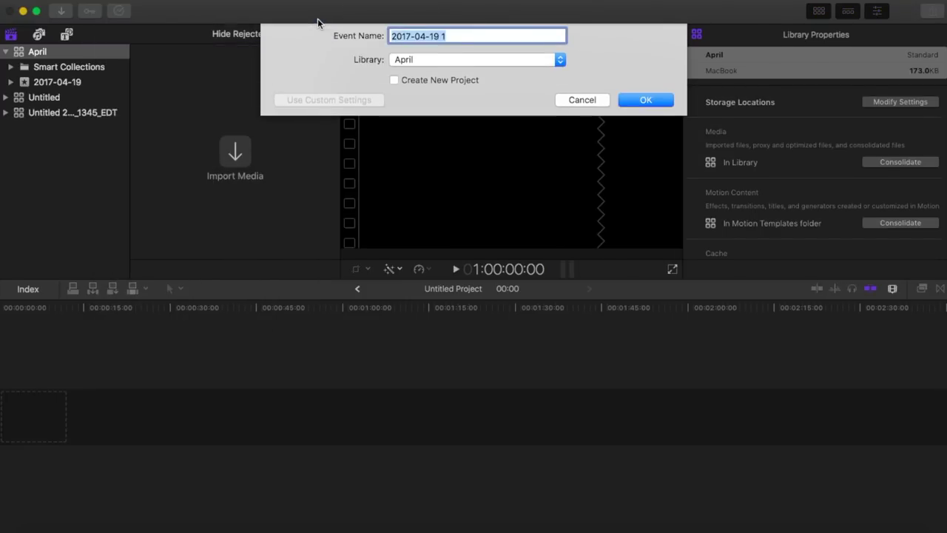
- Name the new event 'Makeup' and merge the 2017-04-19 event into it
type("Makeup")
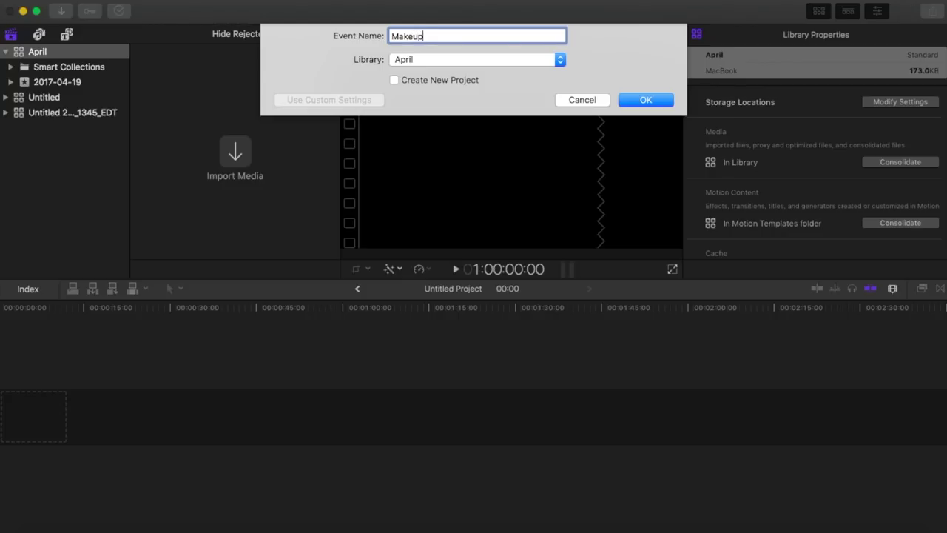
key("Return")
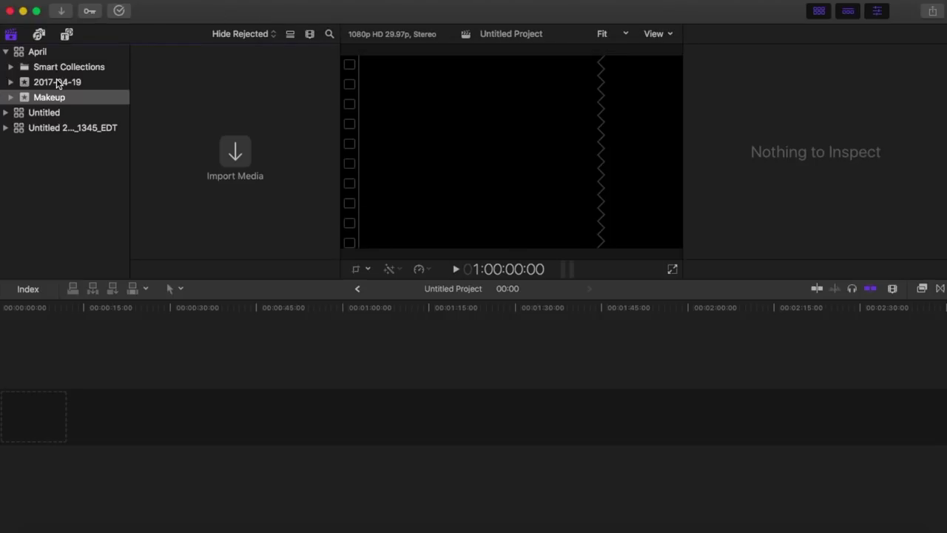
left_click_drag(50, 85, 70, 95)
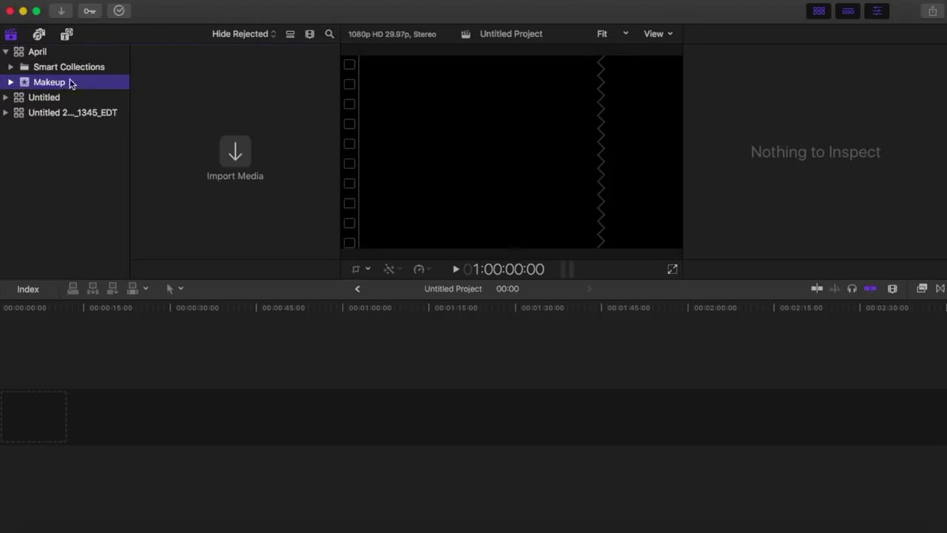
left_click(109, 0)
- Add an Untitled Project with default name and settings to the Makeup event
mouse_move(260, 7)
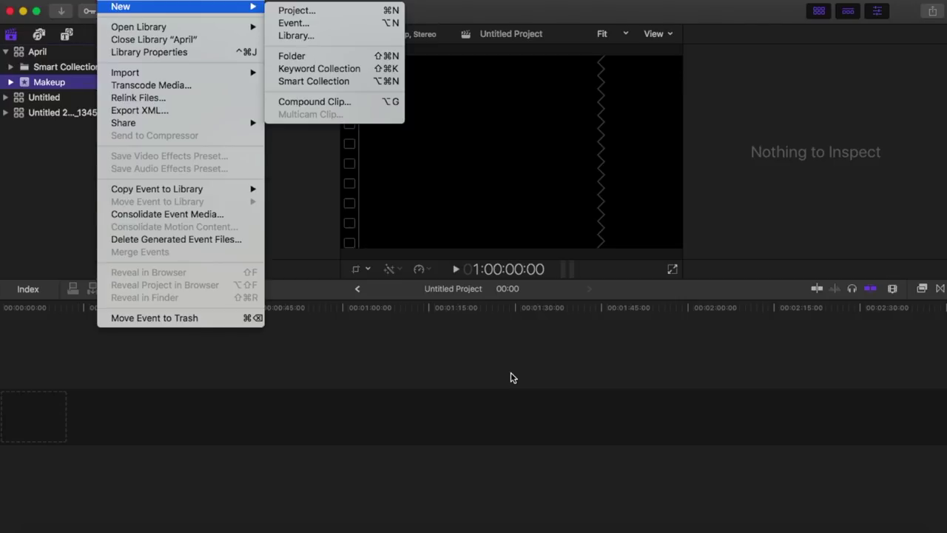
left_click(326, 11)
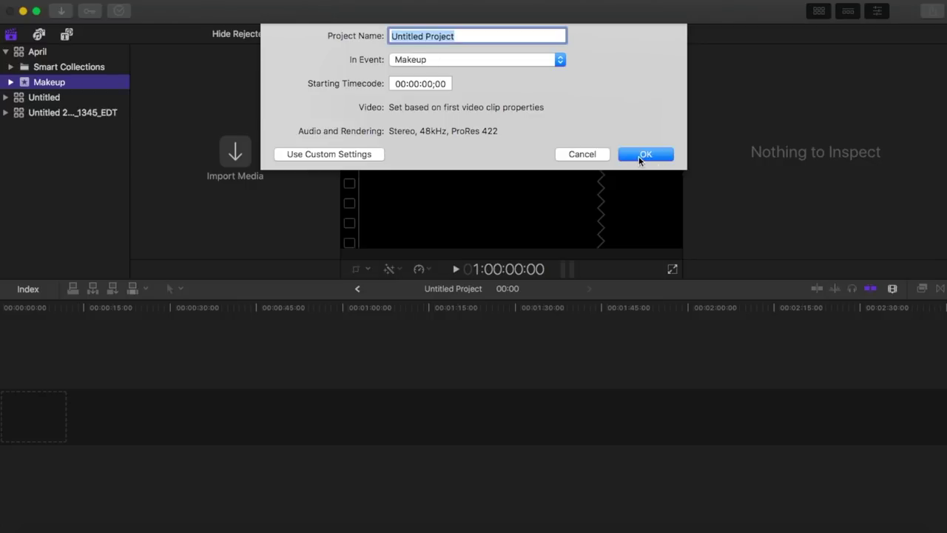
left_click(641, 155)
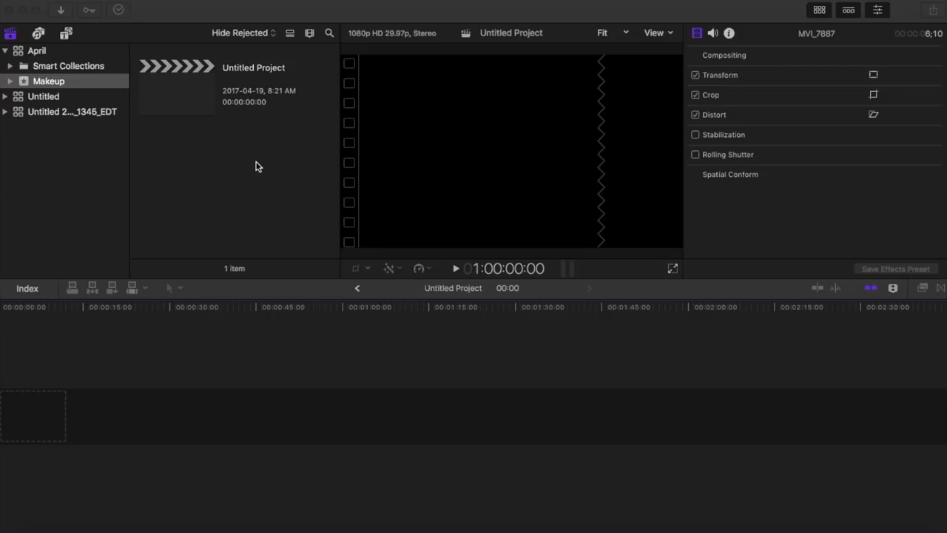
left_click(119, 0)
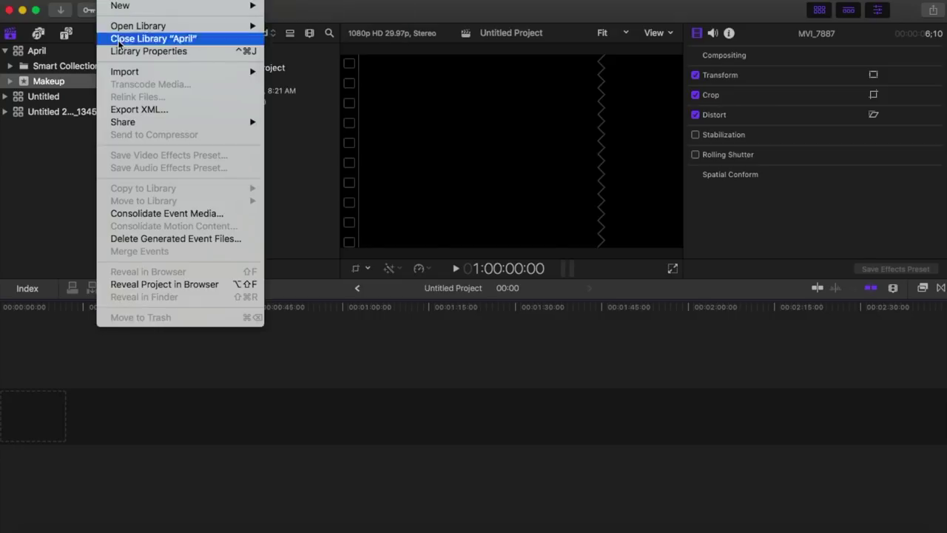
- Open the Media Import window and browse its file list for the clip
mouse_move(122, 72)
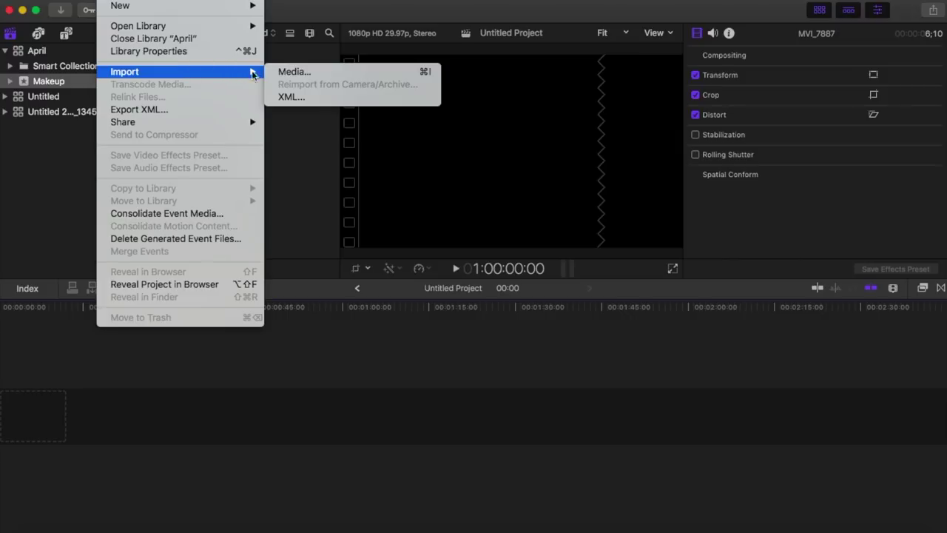
left_click(292, 71)
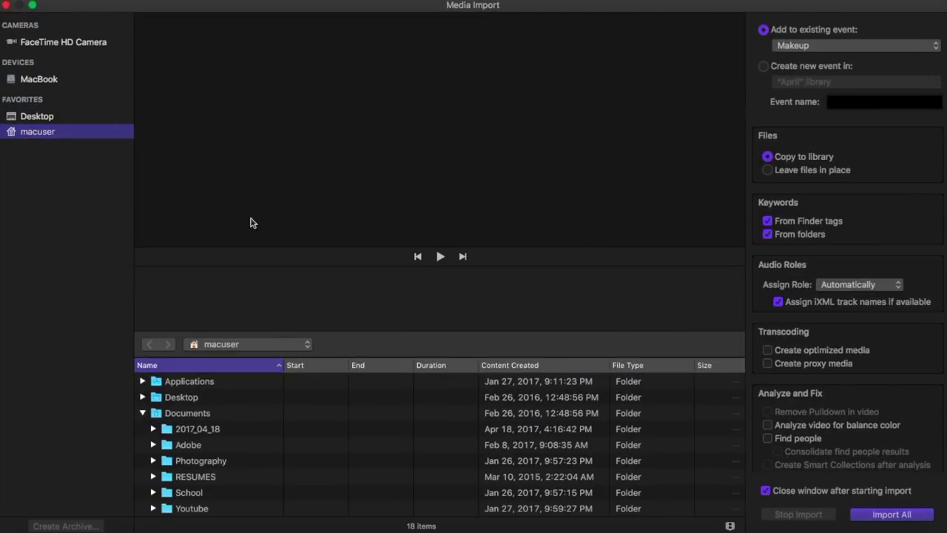
scroll(194, 455, "down", 2)
scroll(194, 455, "down", 4)
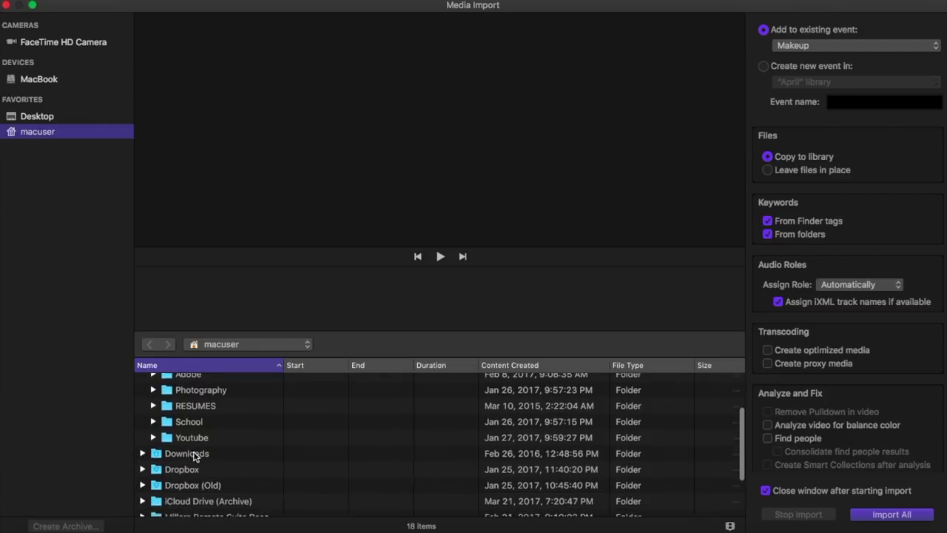
scroll(193, 455, "down", 3)
scroll(194, 455, "down", 1)
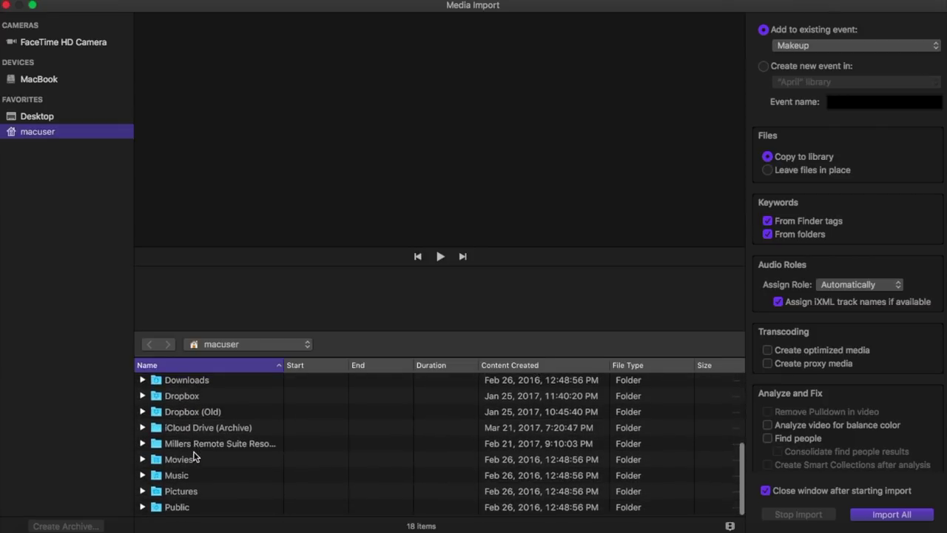
scroll(194, 454, "up", 5)
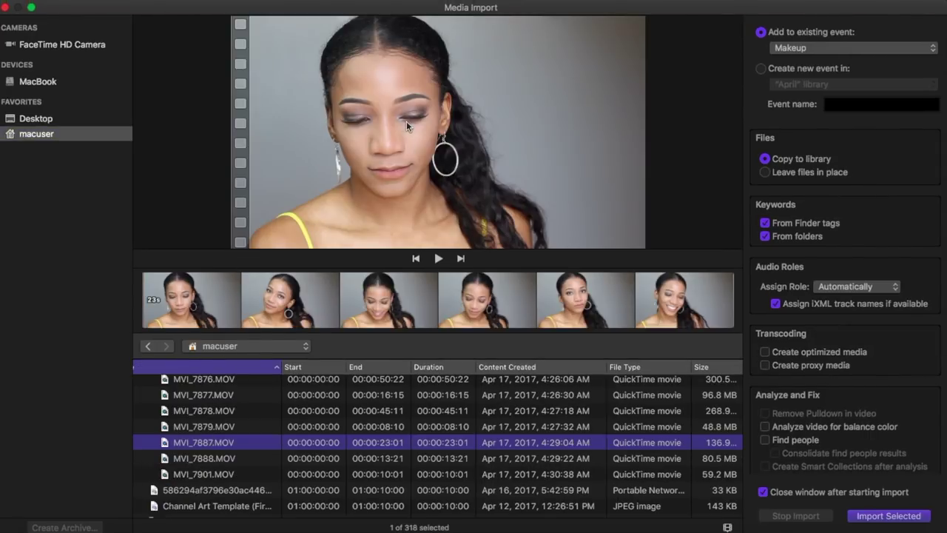
- Preview clip MVI_7888 from a mid-point and import it into the Makeup event
left_click(435, 257)
left_click(441, 316)
key("space")
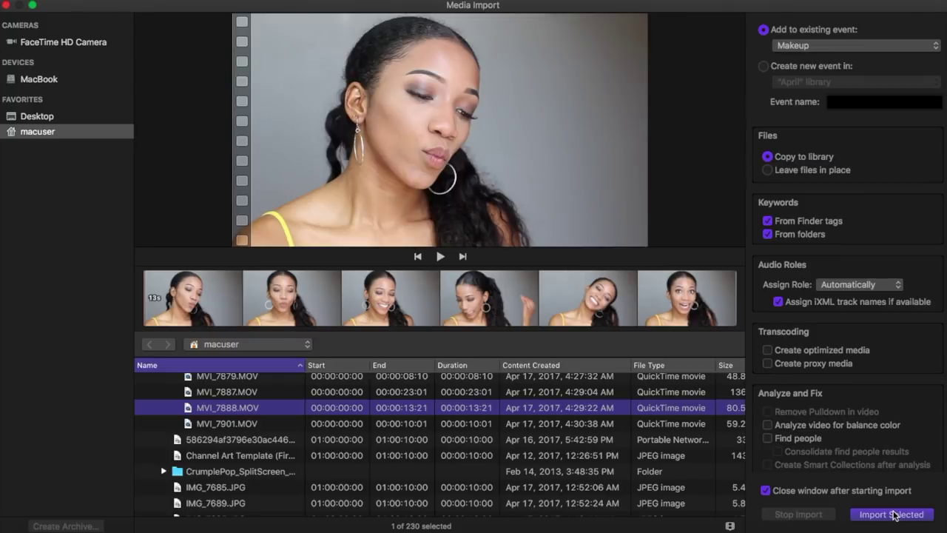
left_click(893, 514)
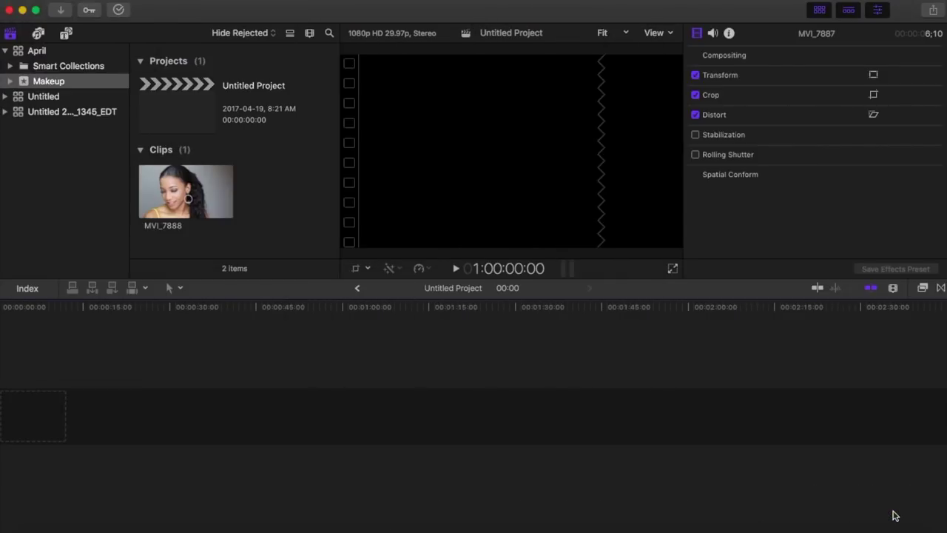
left_click(158, 201)
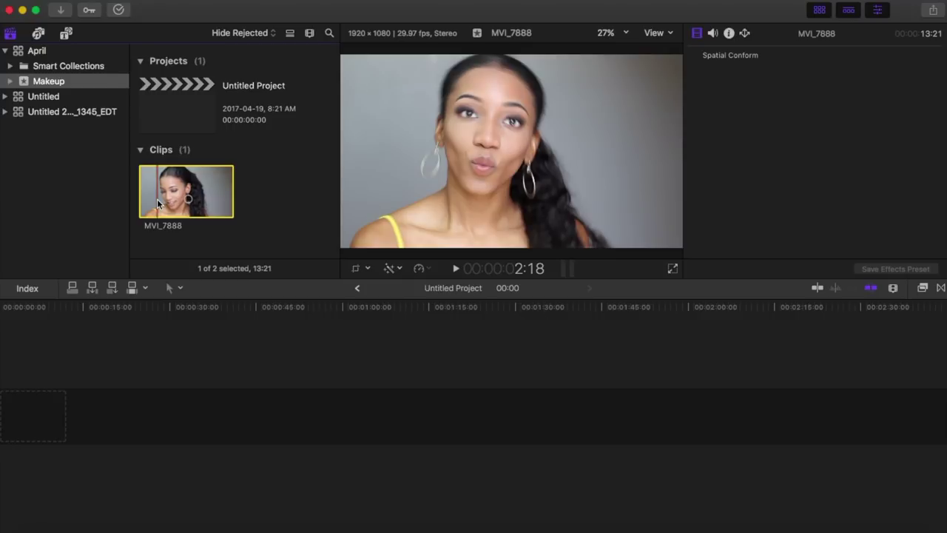
- Show the Photos and Audio sidebar with the iTunes music list
left_click(39, 38)
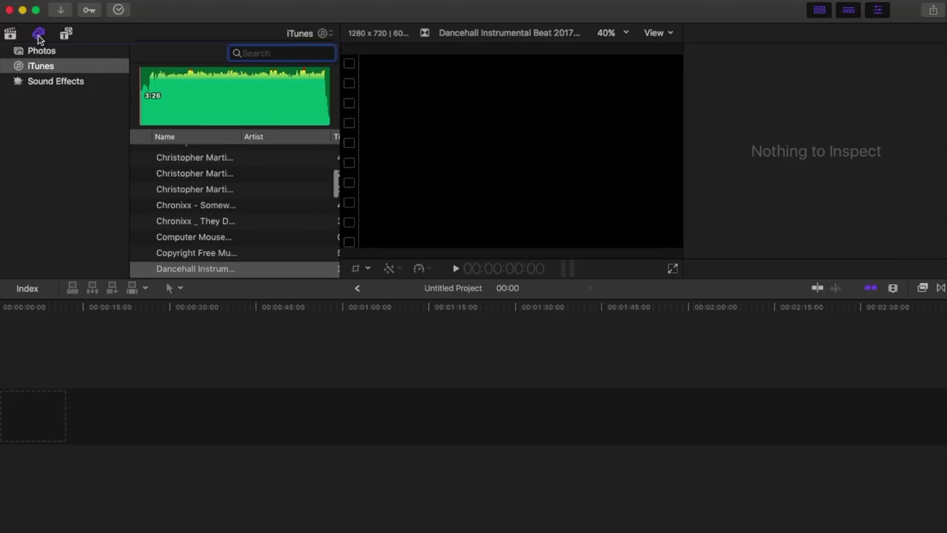
left_click(41, 50)
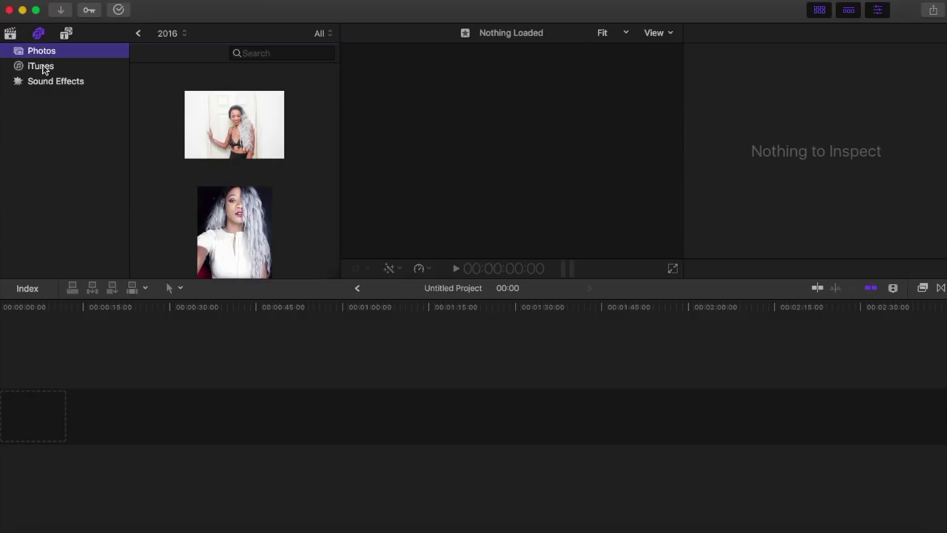
left_click(42, 67)
left_click(50, 84)
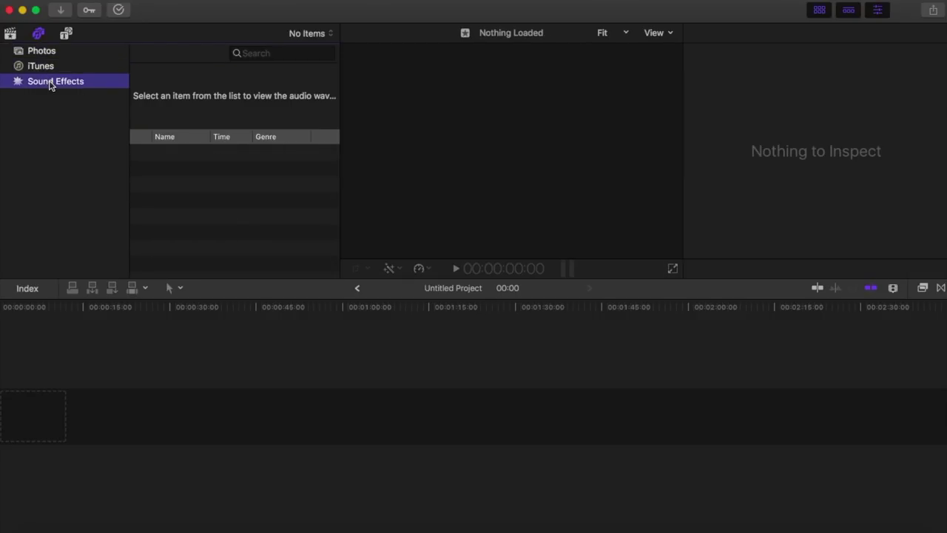
left_click(9, 35)
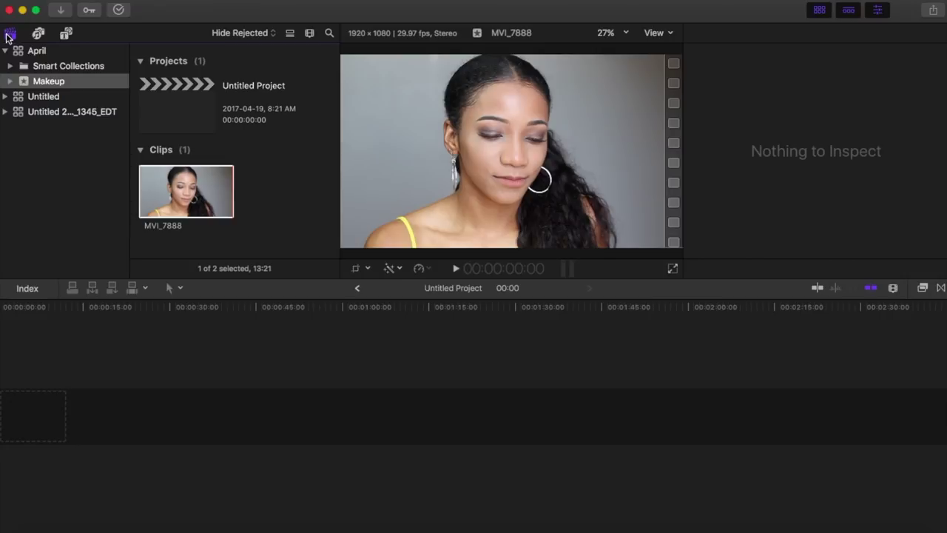
- Open the Media Import window and scroll the file list toward the MVI_7712 movie
left_click(111, 0)
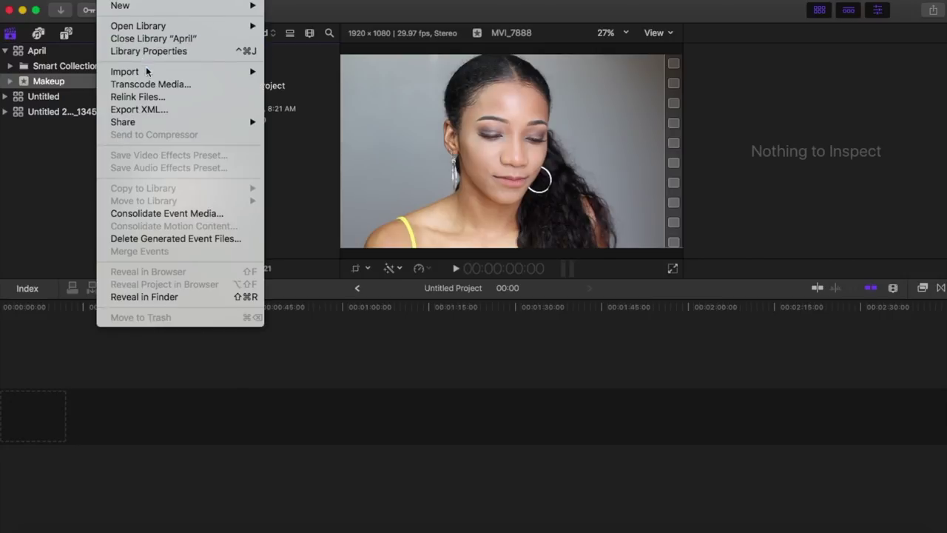
mouse_move(153, 74)
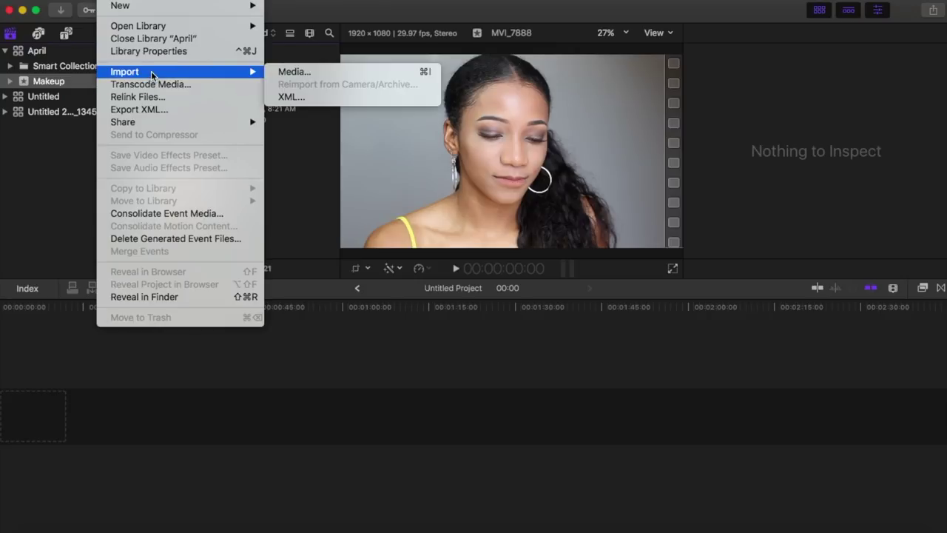
left_click(289, 72)
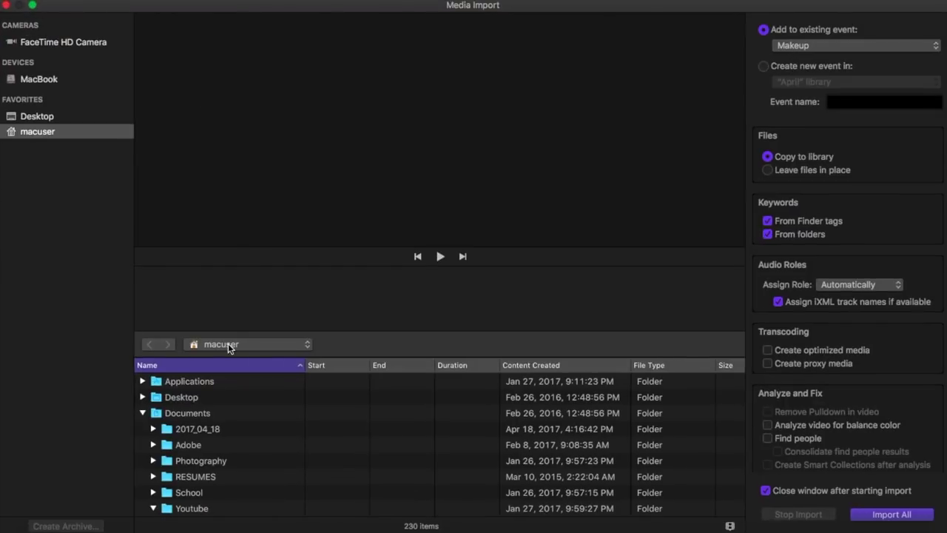
scroll(176, 442, "down", 10)
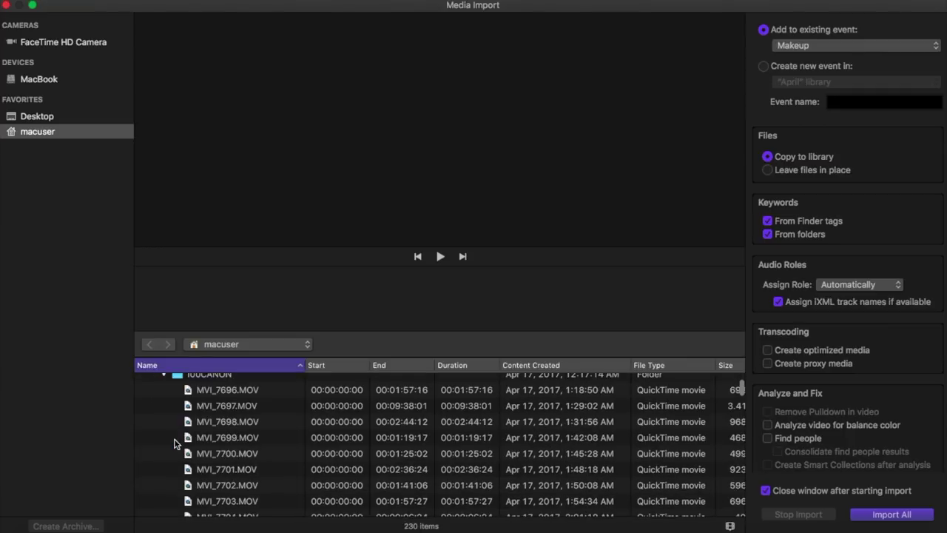
scroll(176, 443, "down", 3)
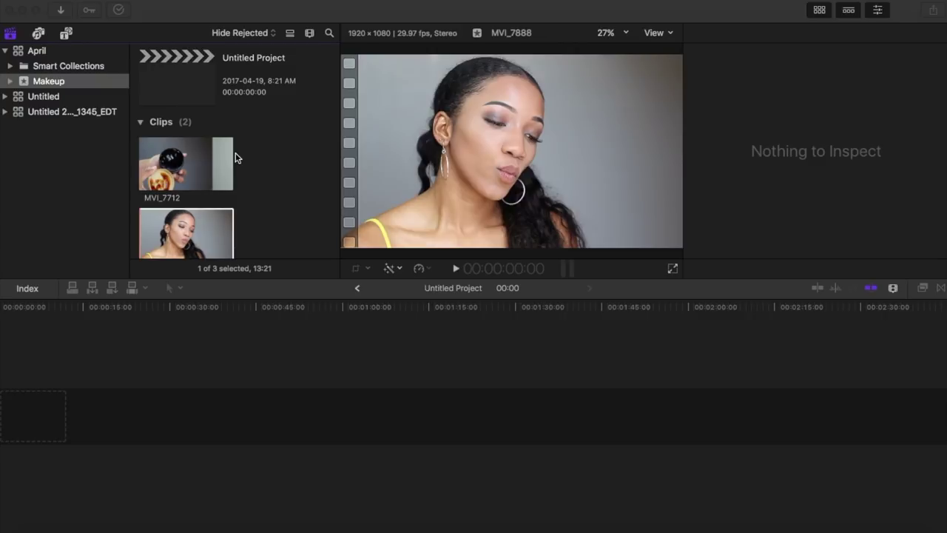
scroll(236, 157, "down", 2)
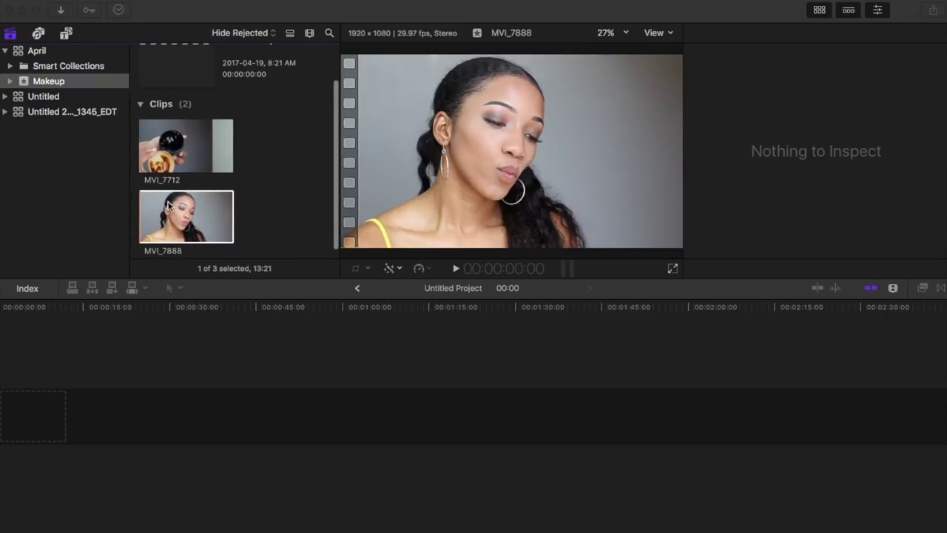
left_click(145, 213)
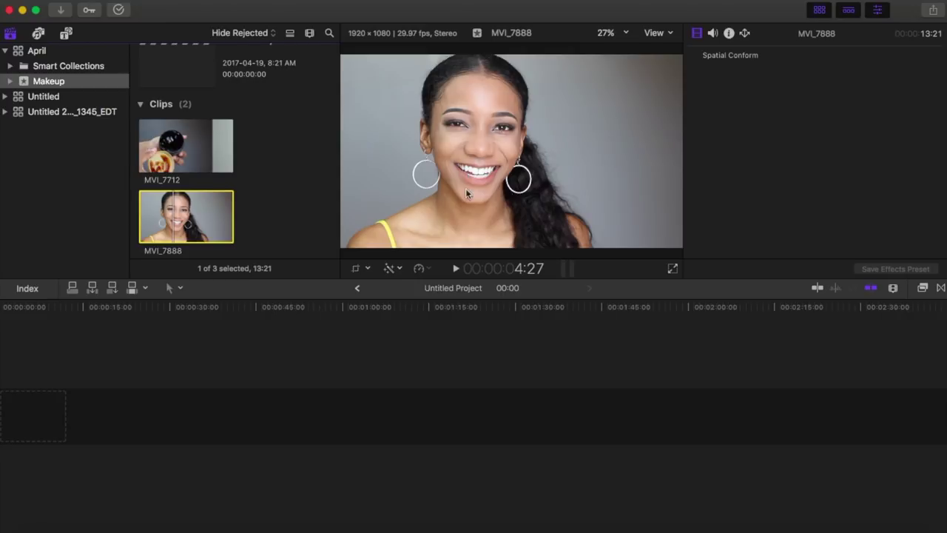
left_click(458, 268)
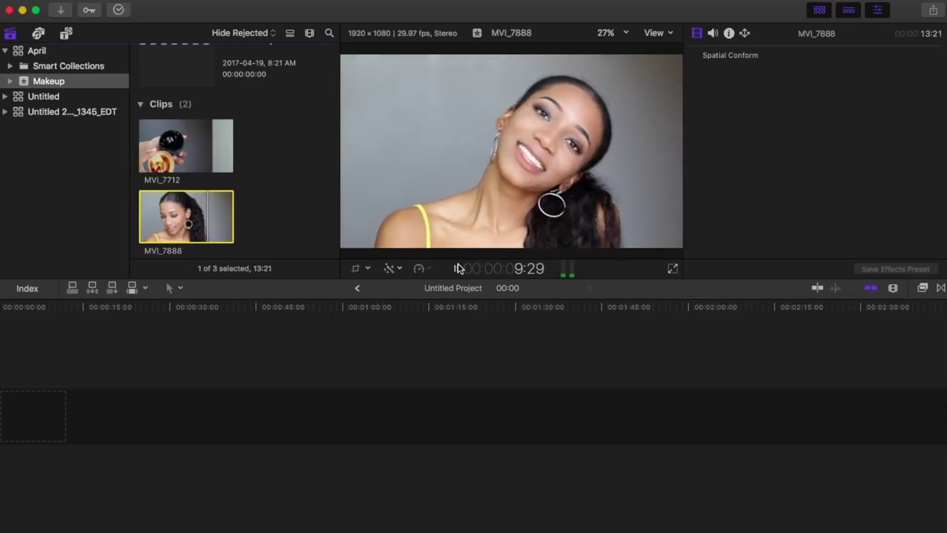
left_click(458, 268)
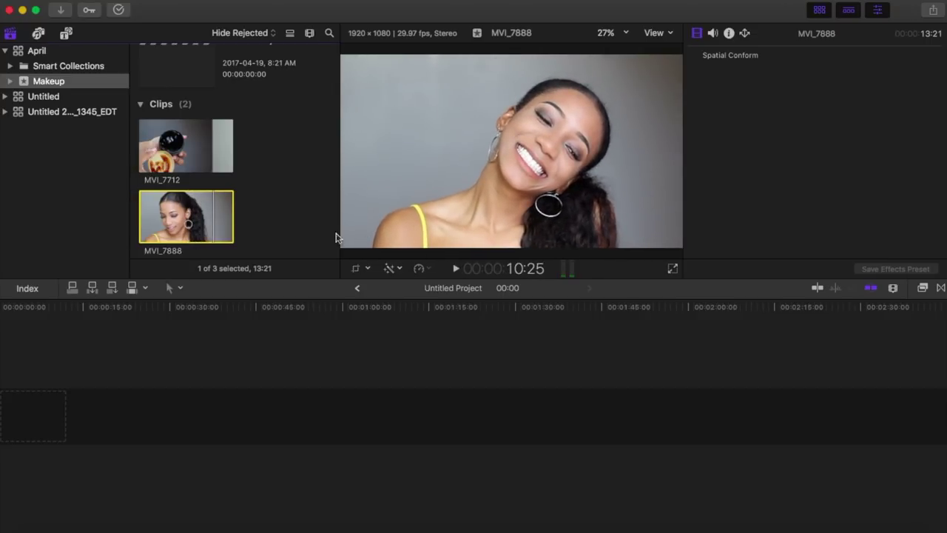
left_click(156, 154)
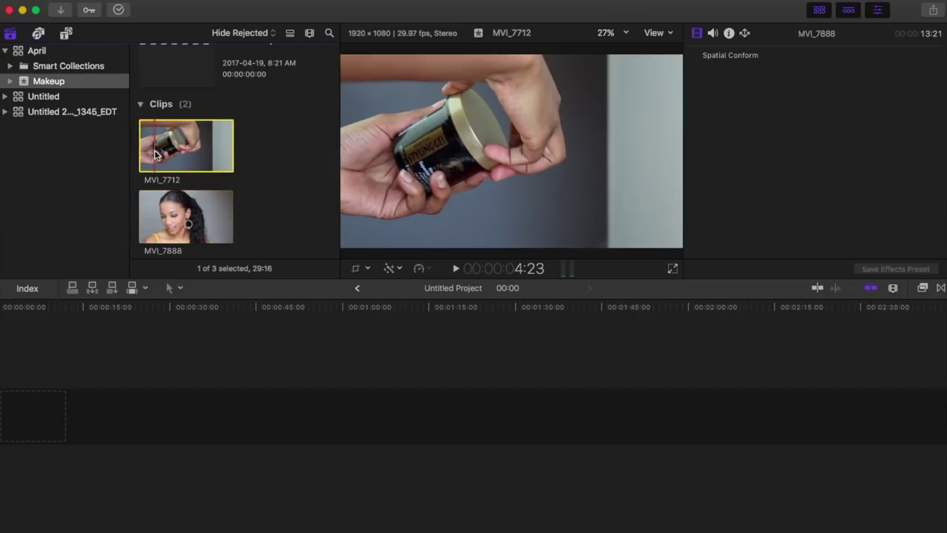
key("space")
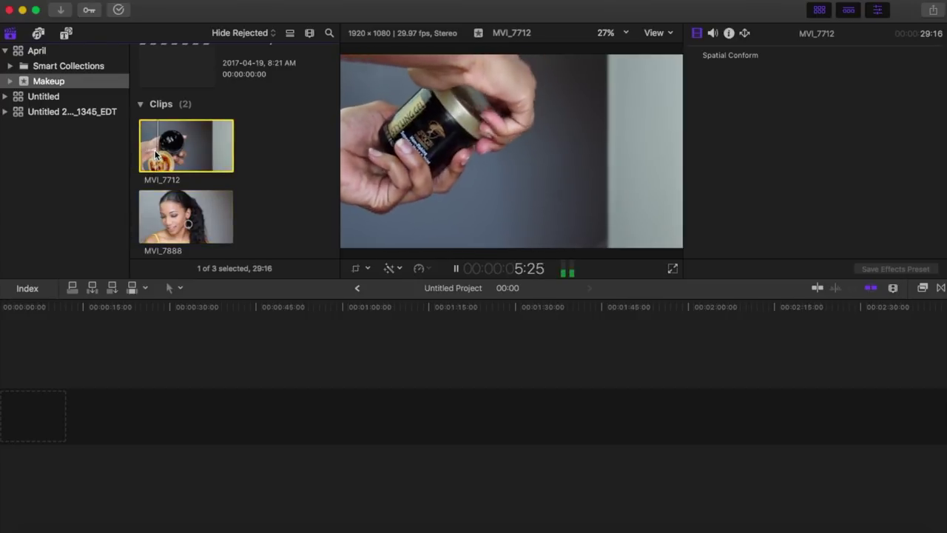
key("space")
key("Down")
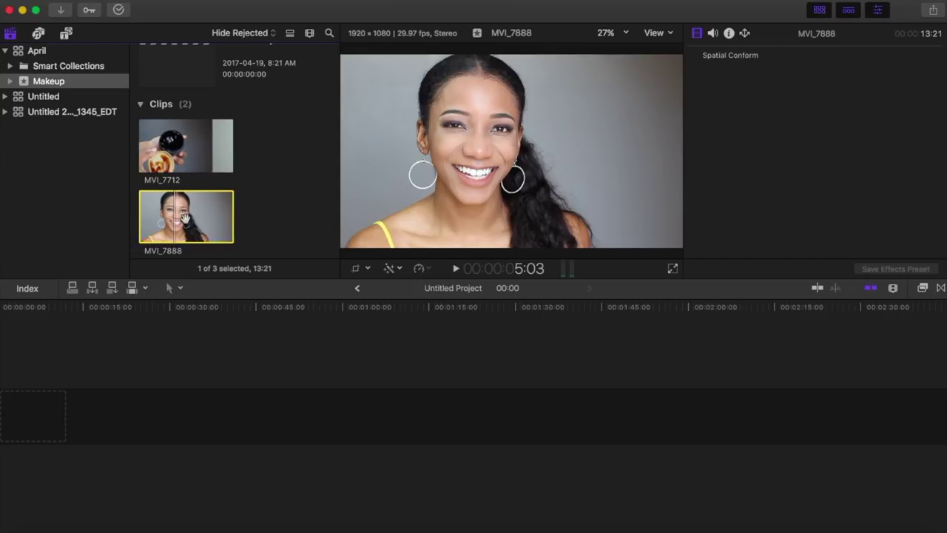
- Place MVI_7888 in the project timeline and set the browser clip's in point at 2:00
left_click_drag(185, 218, 30, 421)
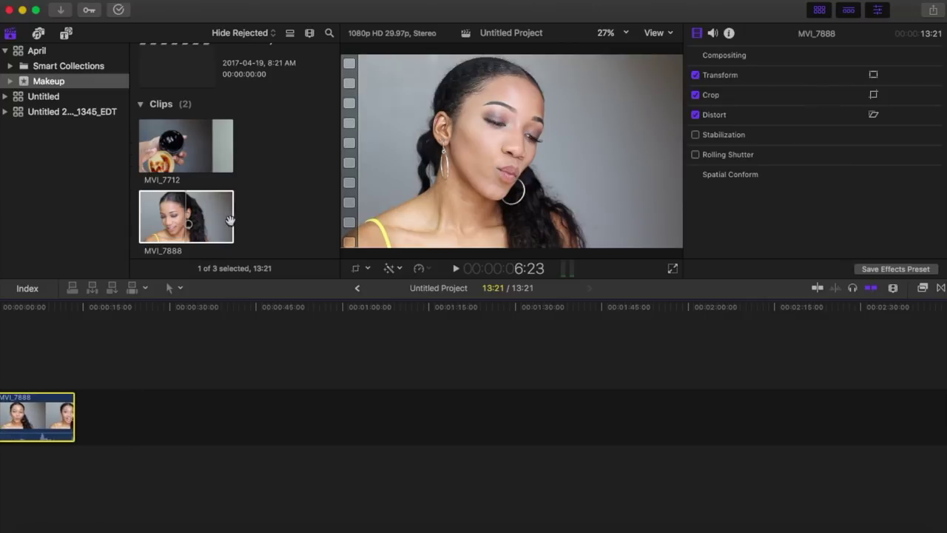
left_click(192, 224)
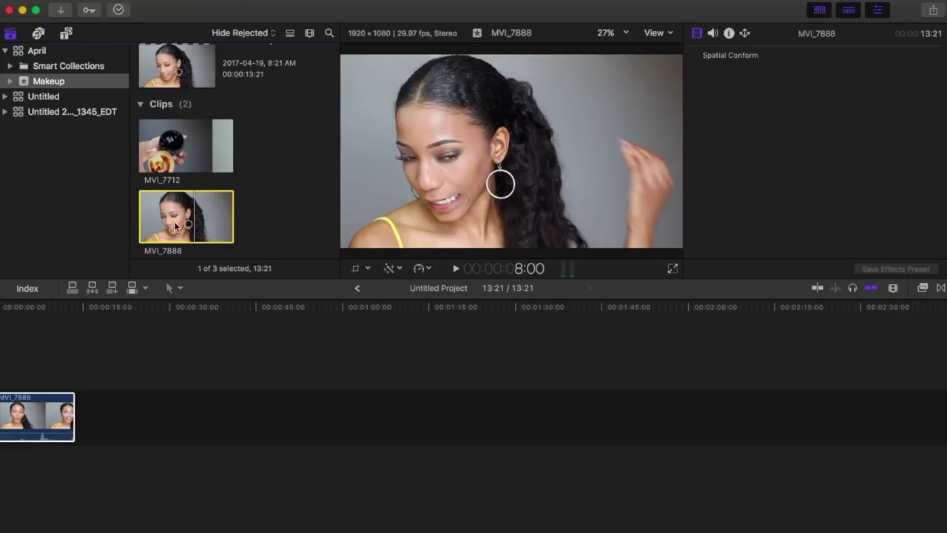
left_click(139, 220)
left_click_drag(139, 220, 219, 222)
left_click(219, 222)
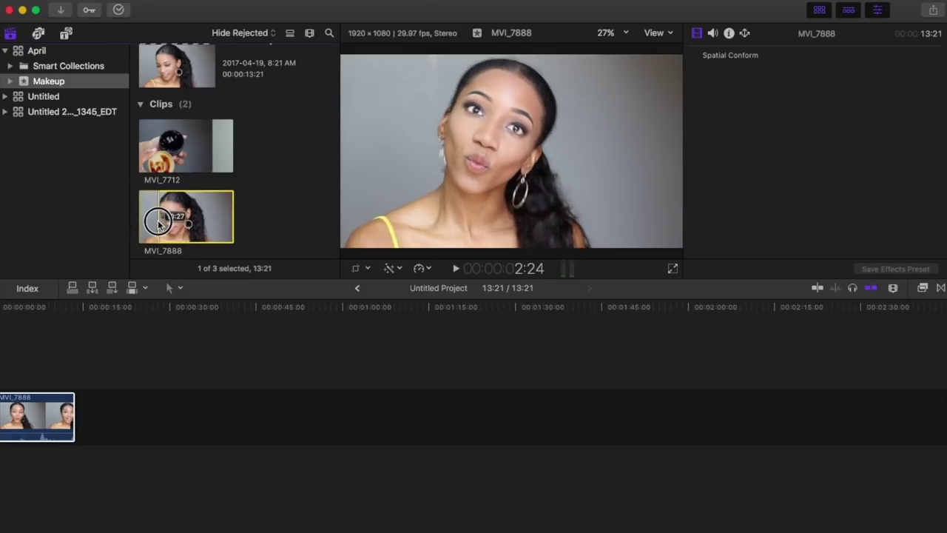
key("i")
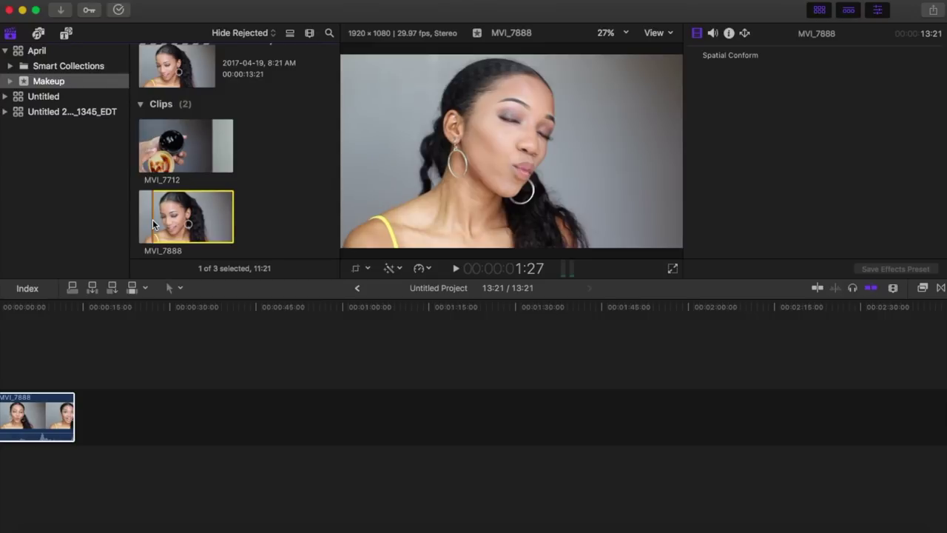
left_click(232, 213)
- Append a 1:22 range of MVI_7888 after the clip, then reset the browser range to full
left_click_drag(232, 212, 164, 232)
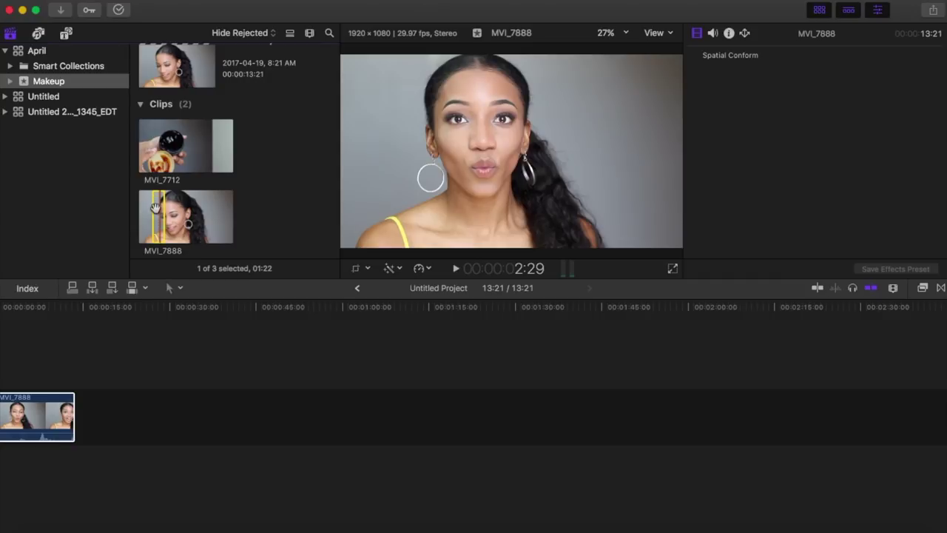
left_click_drag(160, 215, 122, 430)
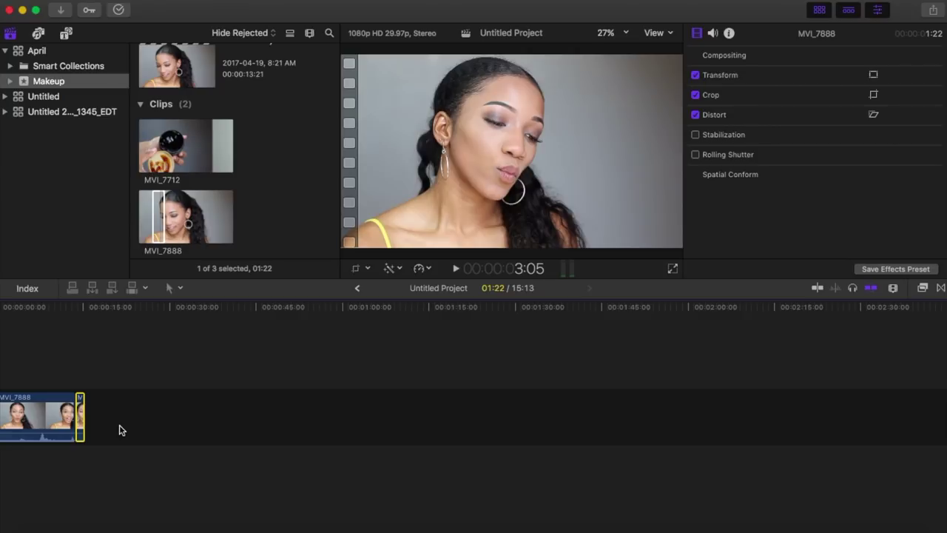
left_click(164, 214)
left_click_drag(164, 214, 243, 212)
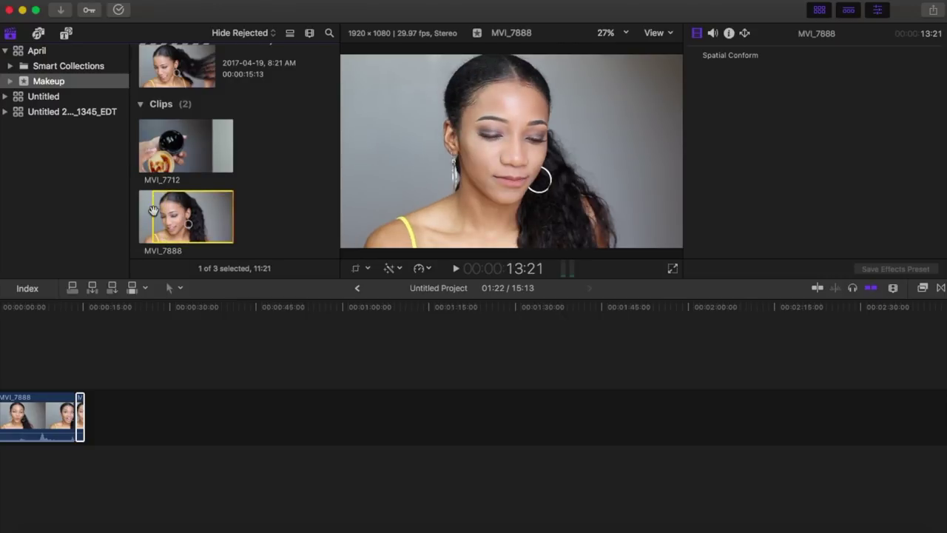
left_click_drag(153, 211, 131, 213)
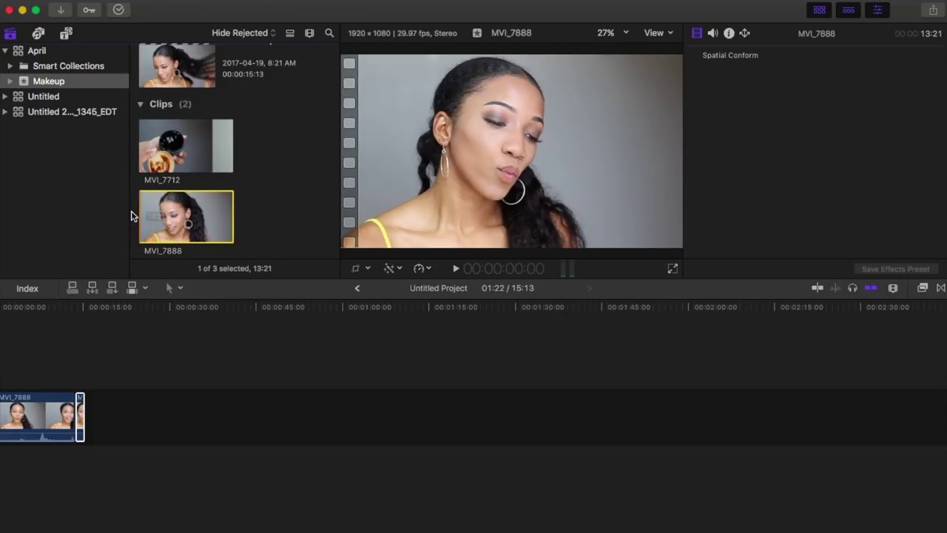
left_click(93, 393)
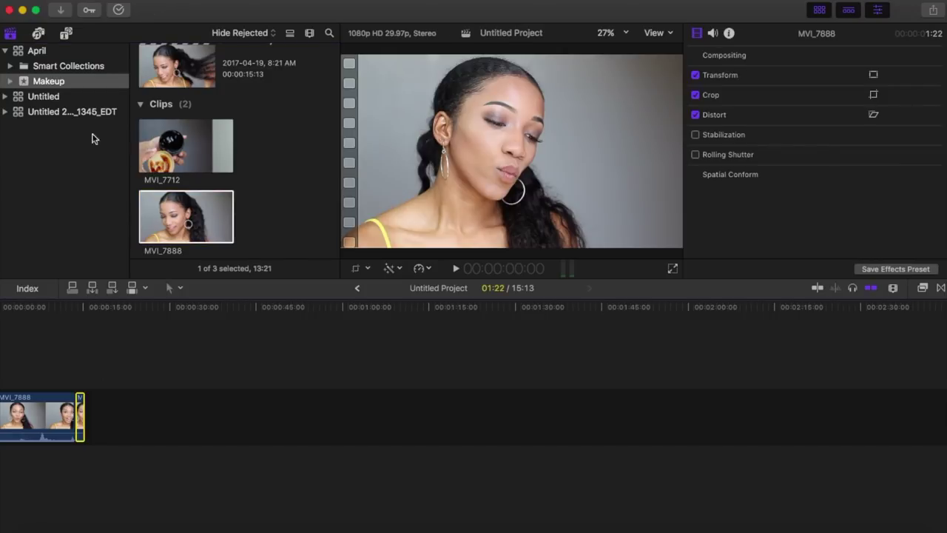
left_click(93, 442)
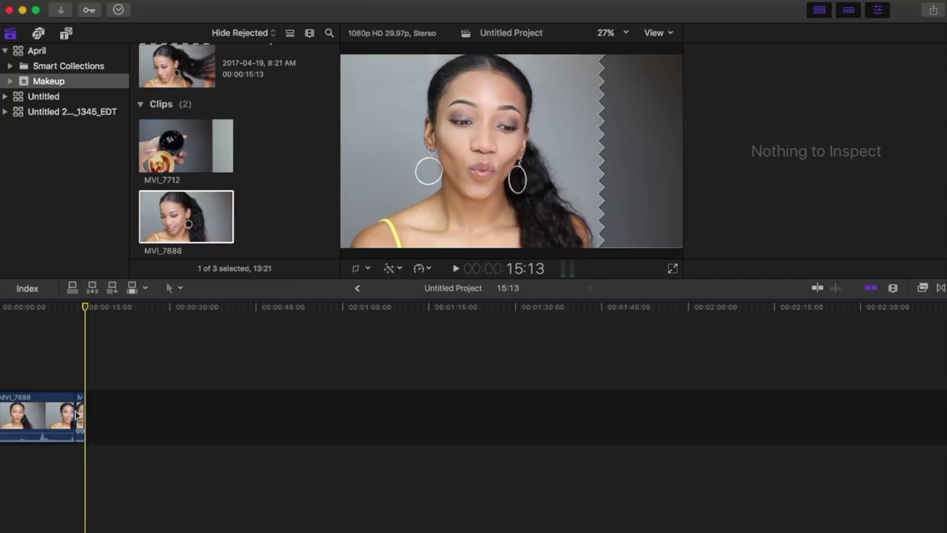
left_click(79, 416)
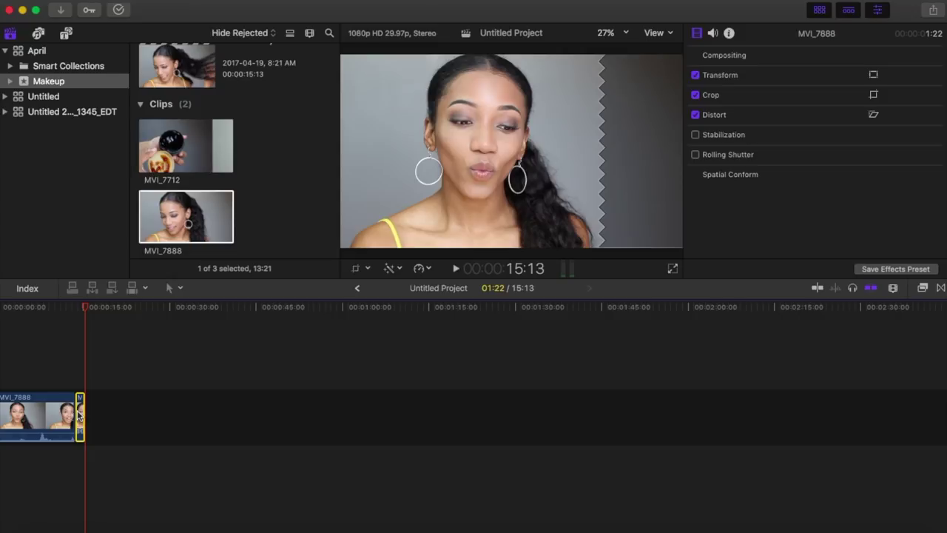
key("Delete")
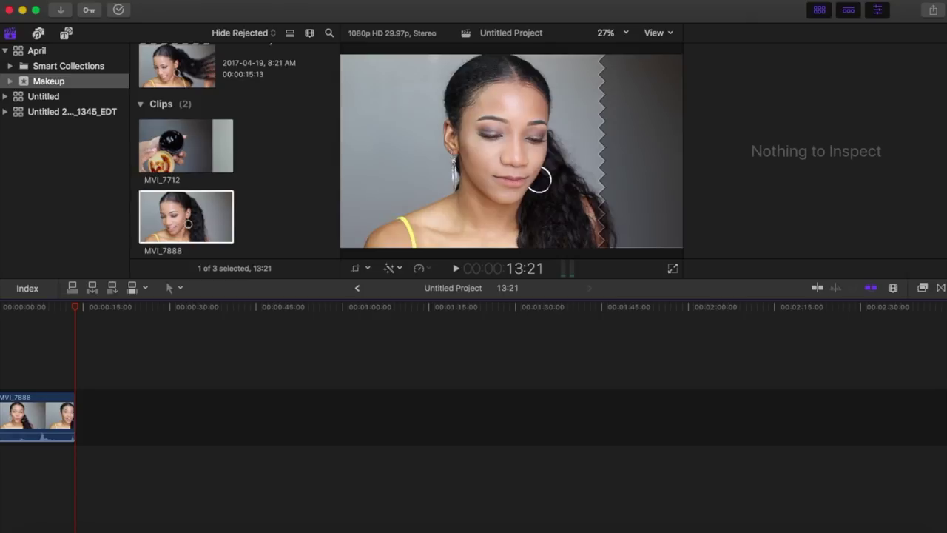
left_click(152, 2)
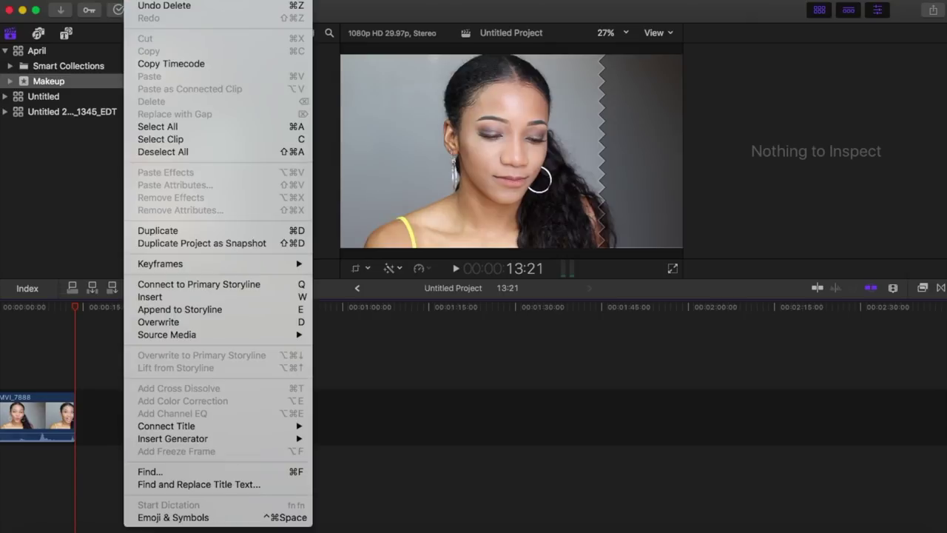
left_click(153, 6)
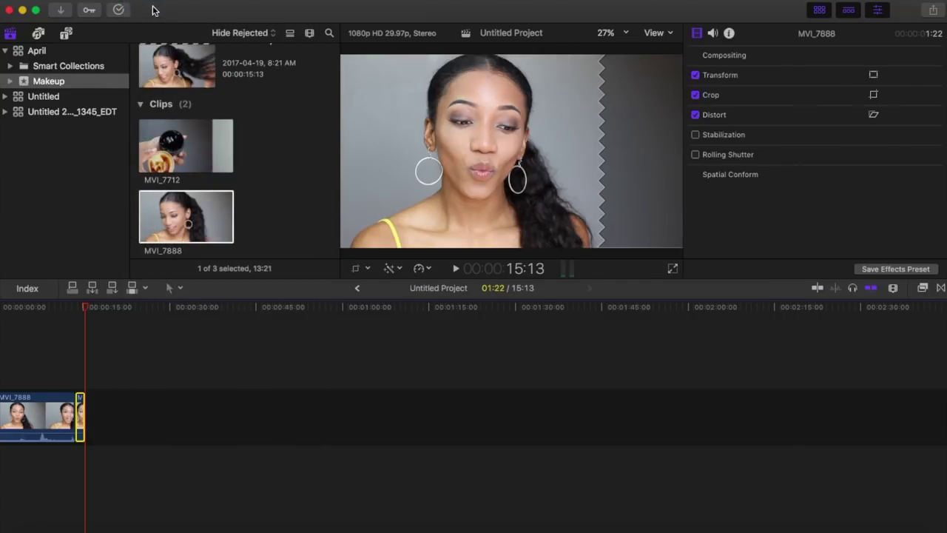
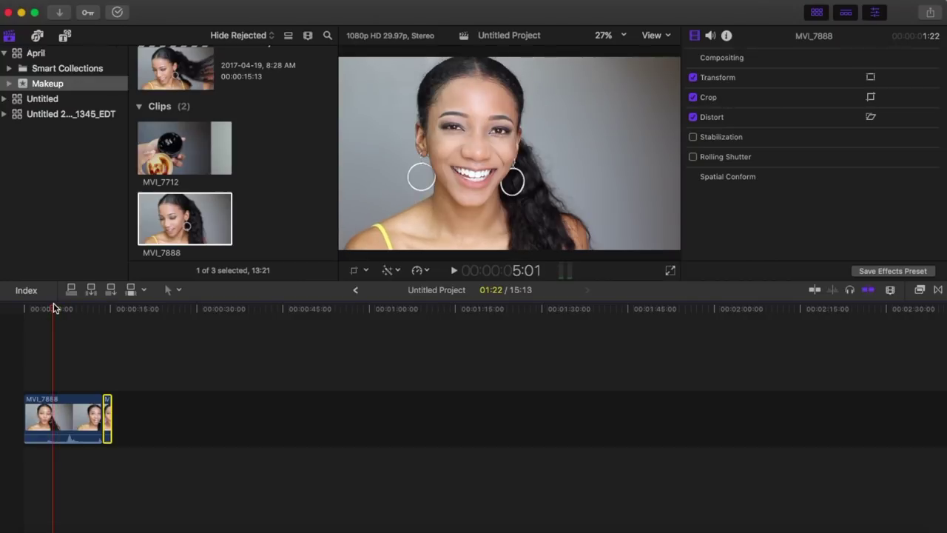
- Select the MVI_7888 makeup clip in the Untitled Project timeline
left_click(77, 424)
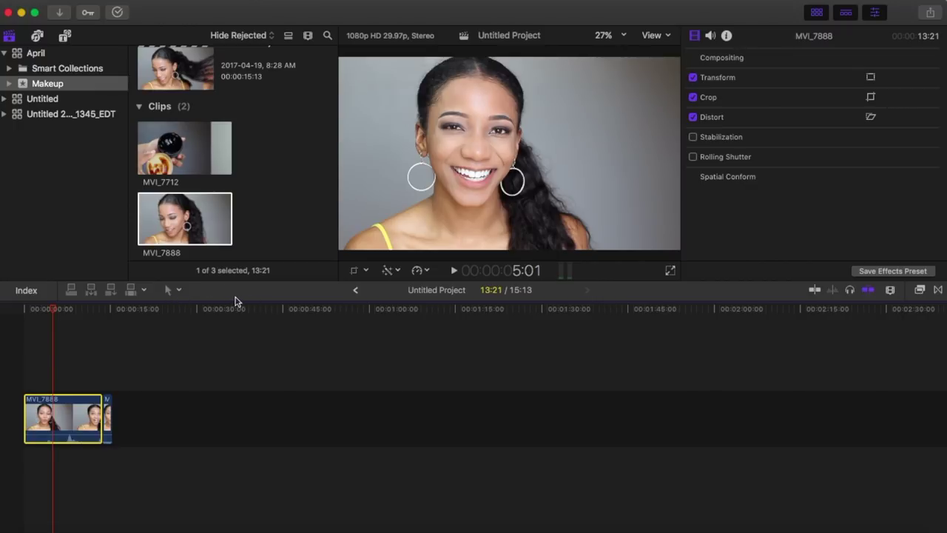
- Split MVI_7888 at the playhead with the Blade tool, then return to the Select tool
left_click(177, 293)
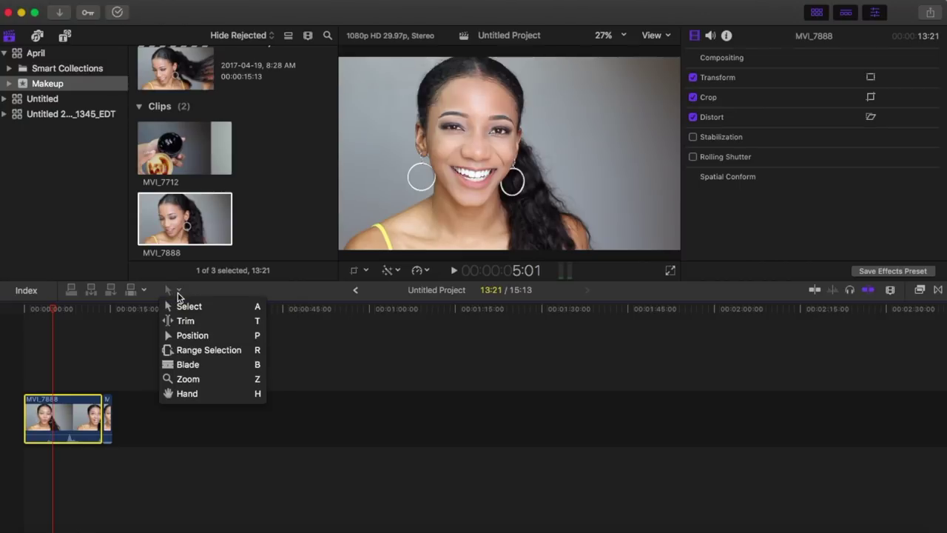
left_click(188, 365)
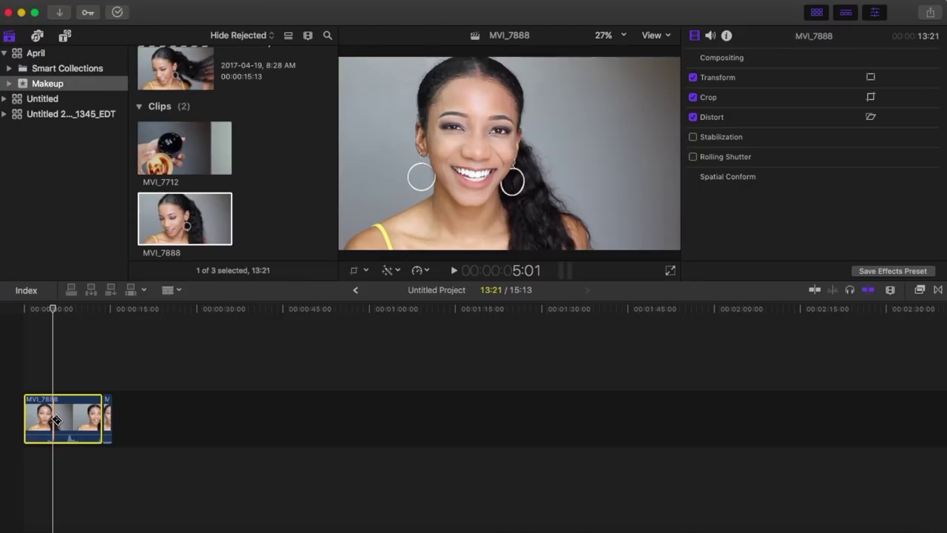
left_click(52, 421)
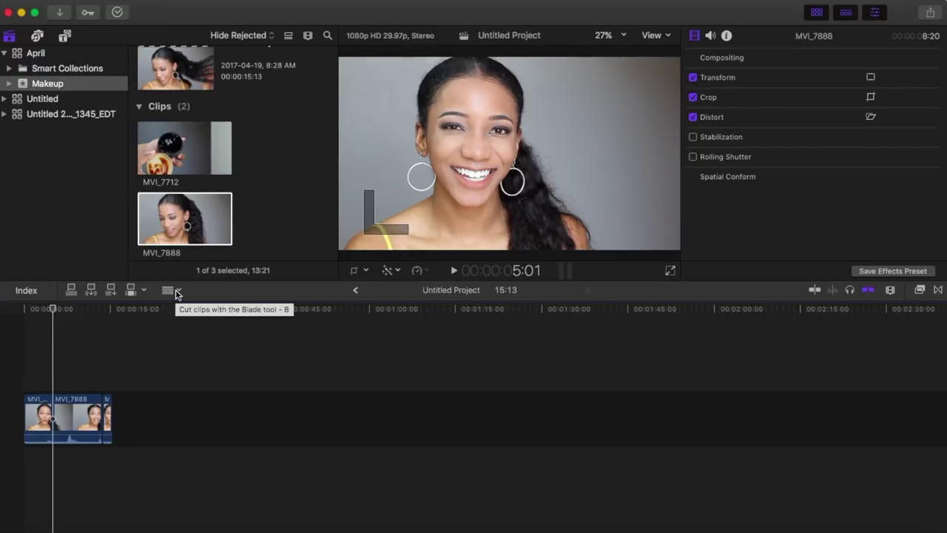
left_click(176, 292)
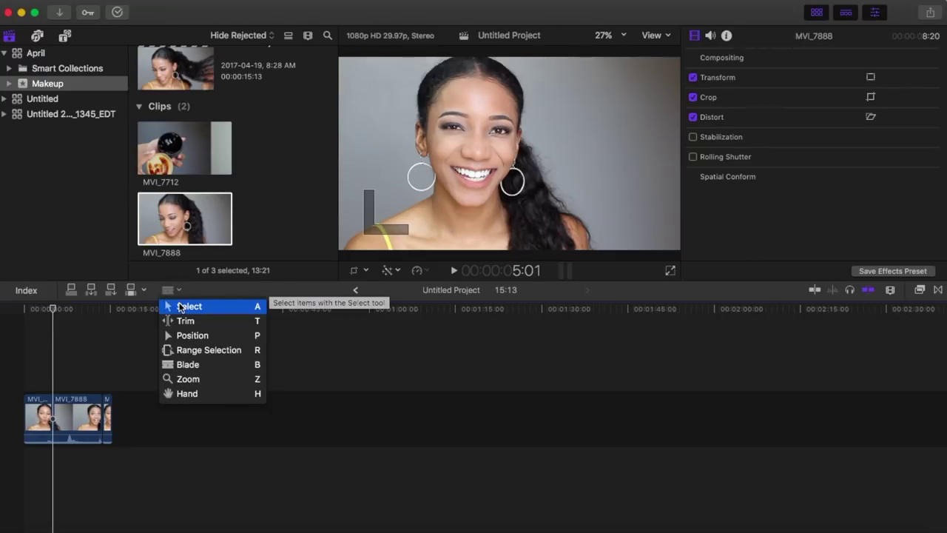
left_click(180, 306)
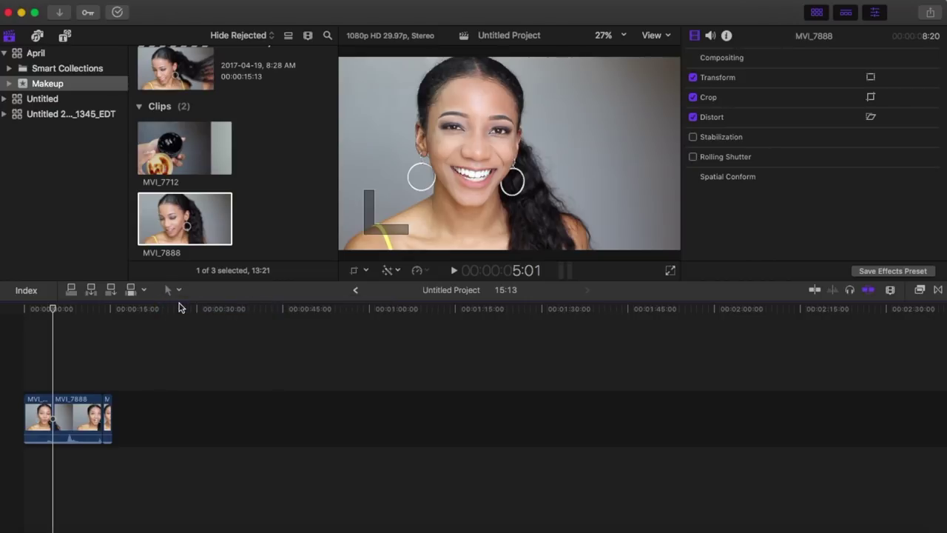
left_click_drag(71, 407, 159, 409)
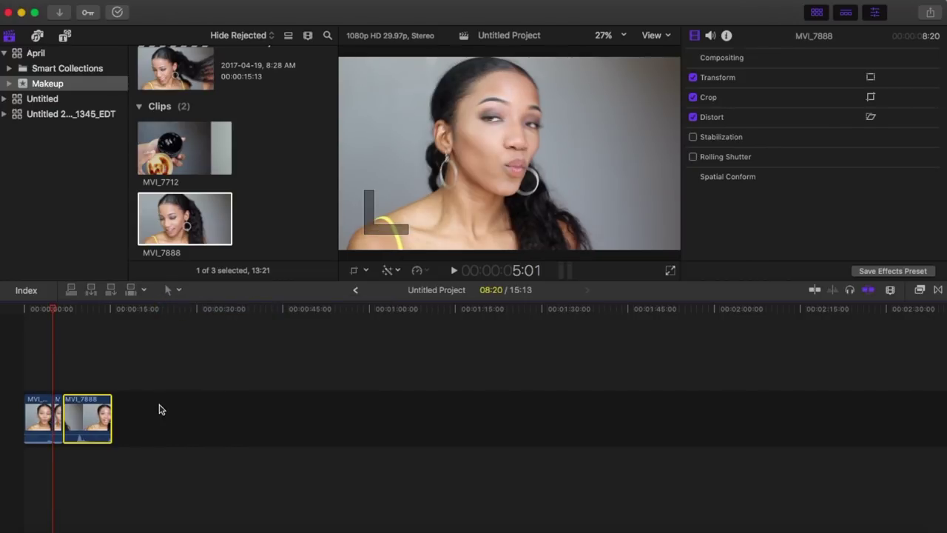
left_click(100, 419)
left_click_drag(100, 420, 59, 426)
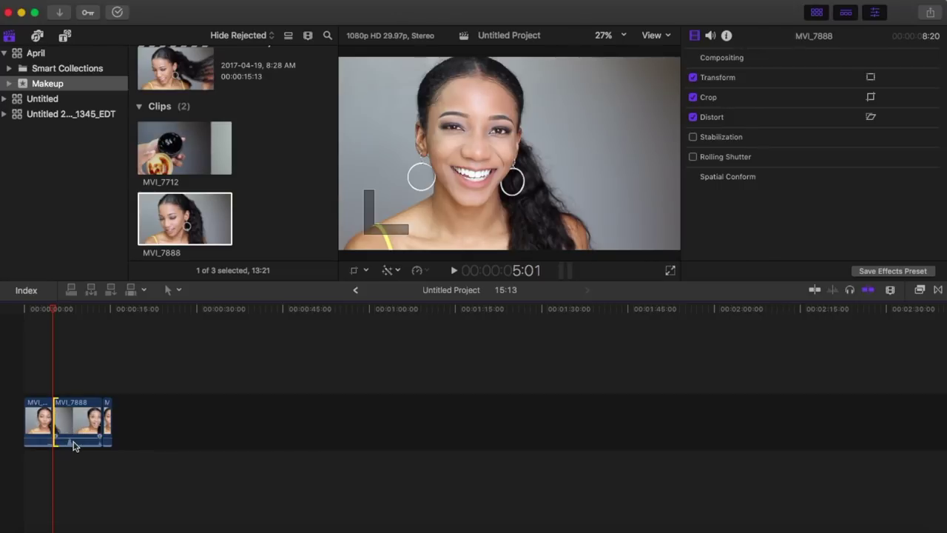
- Preview the project from about seven seconds in, then return the playhead to the start
left_click(77, 443)
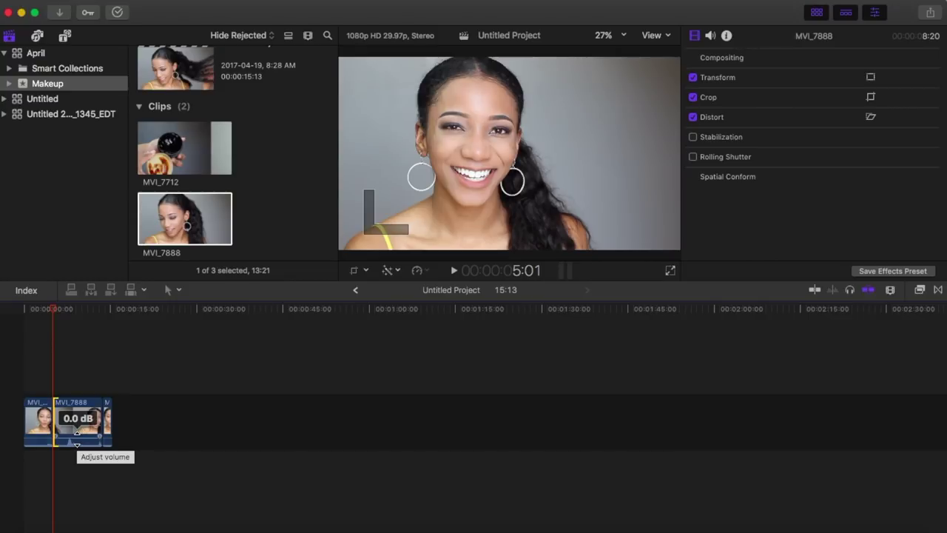
left_click(65, 306)
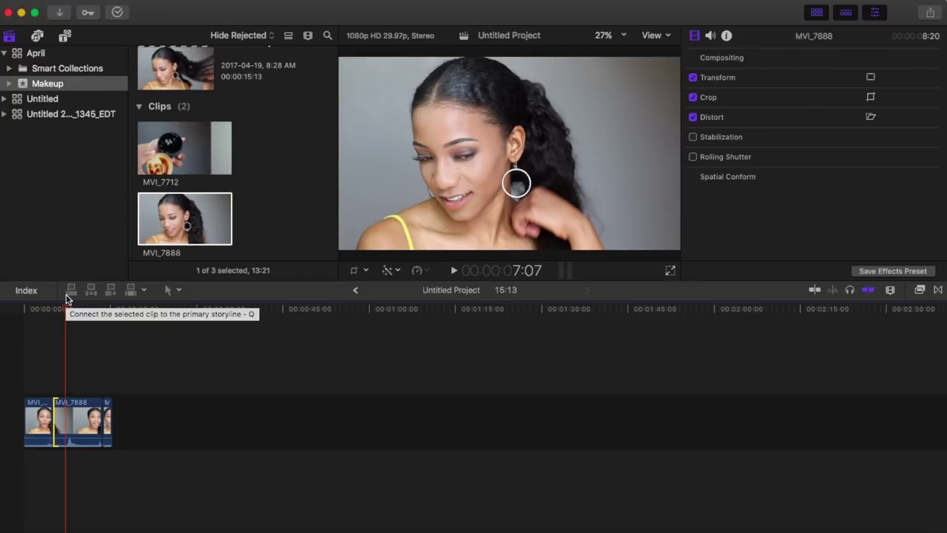
key("space")
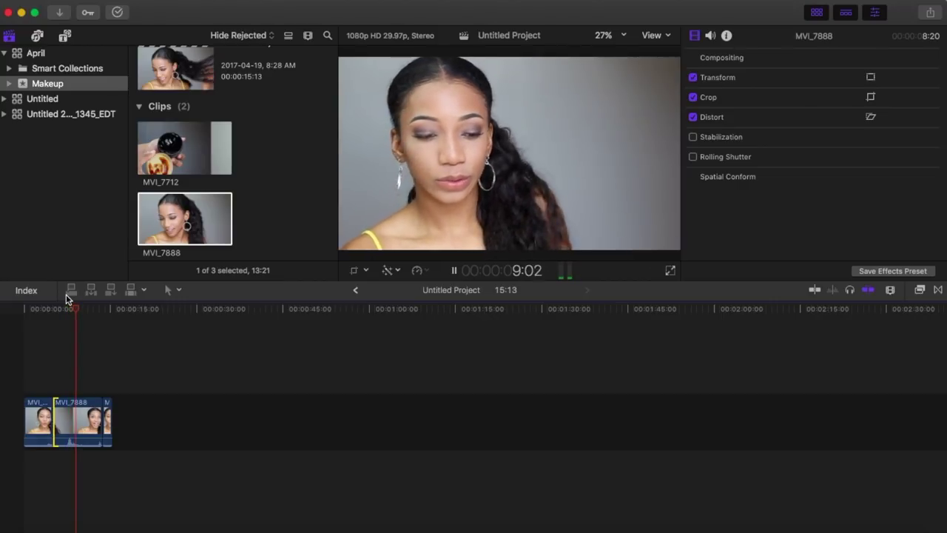
key("space")
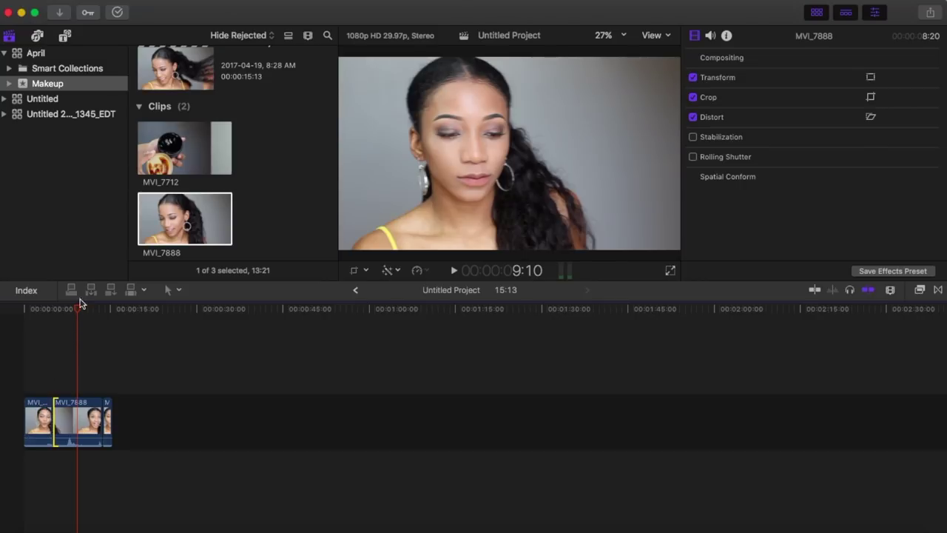
left_click_drag(79, 304, 0, 328)
- Change the second MVI_7888 piece's volume level, which ends up at -∞ dB
left_click(79, 437)
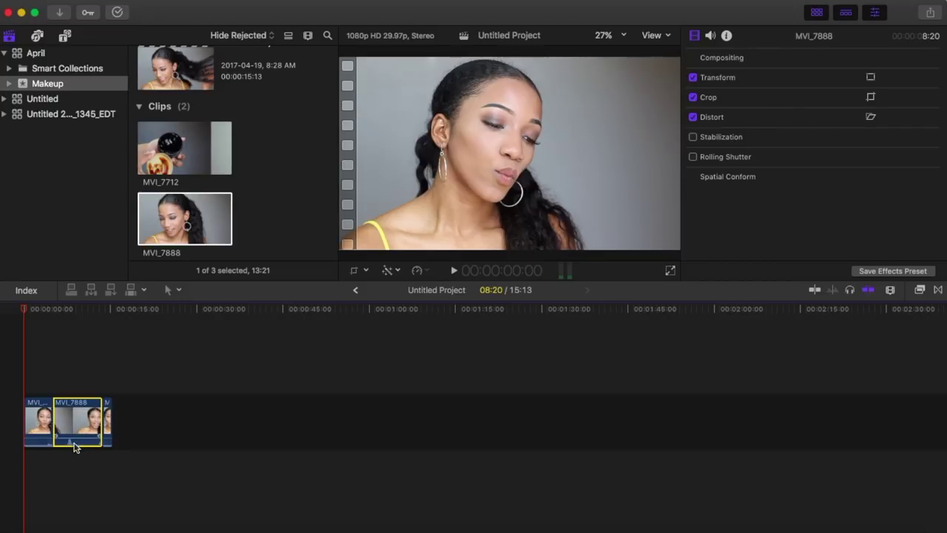
mouse_move(70, 438)
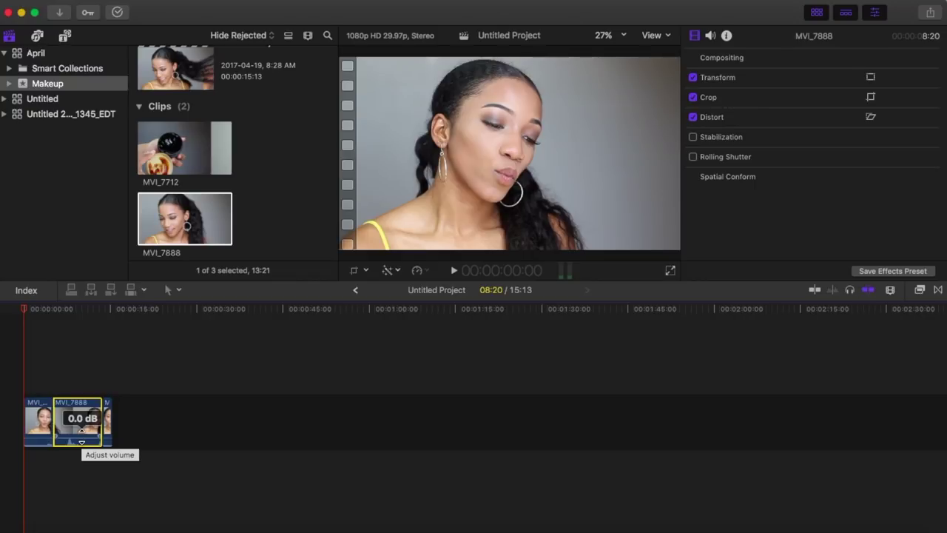
left_click(82, 439)
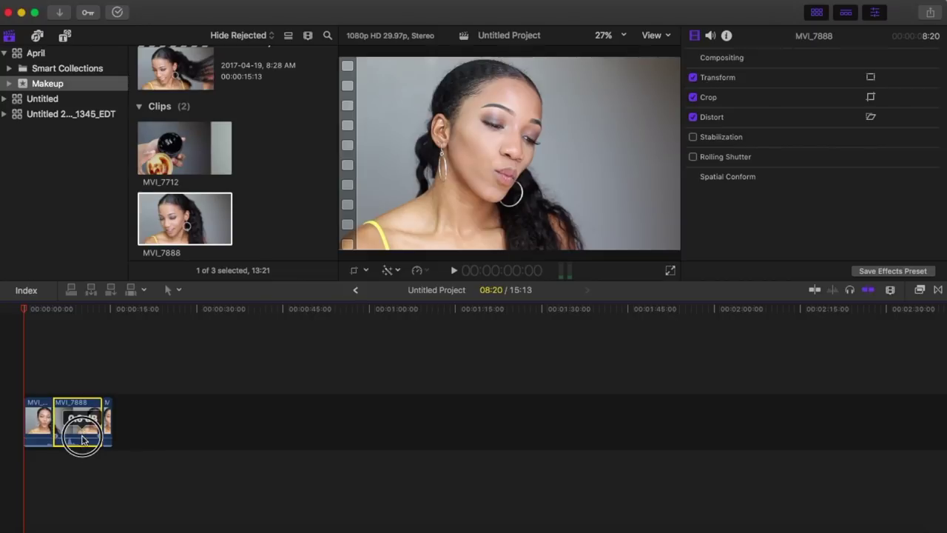
left_click_drag(82, 439, 81, 460)
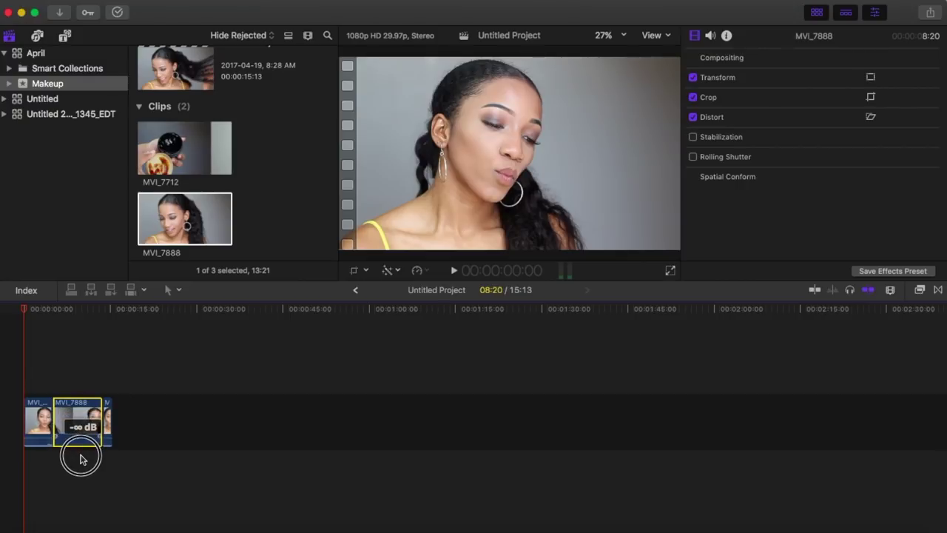
key("super+equal")
key("super+equal")
key("super+equal")
key("super+equal")
key("super+equal")
key("super+equal")
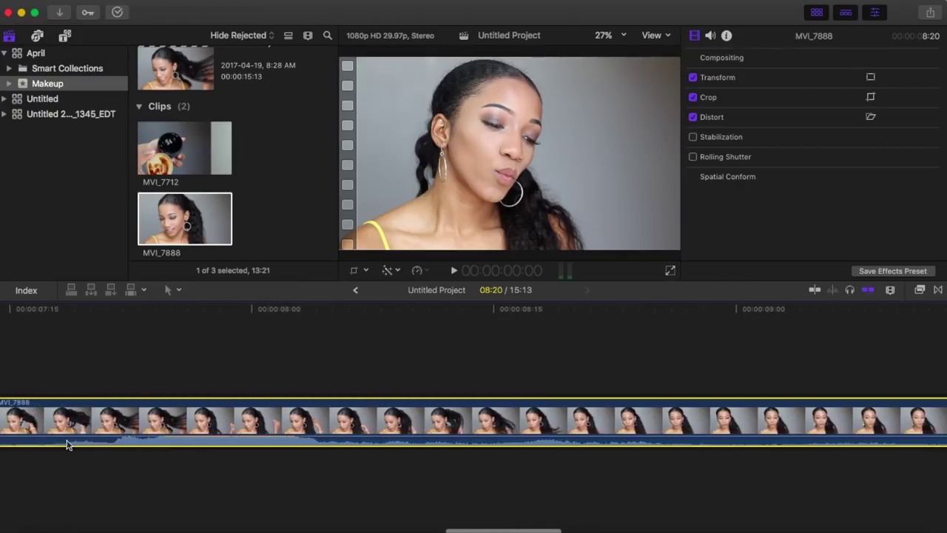
- Fine-tune the middle MVI_7888 piece's volume level, starting from 12.0 dB
left_click(189, 441)
left_click(190, 439)
left_click_drag(190, 439, 194, 434)
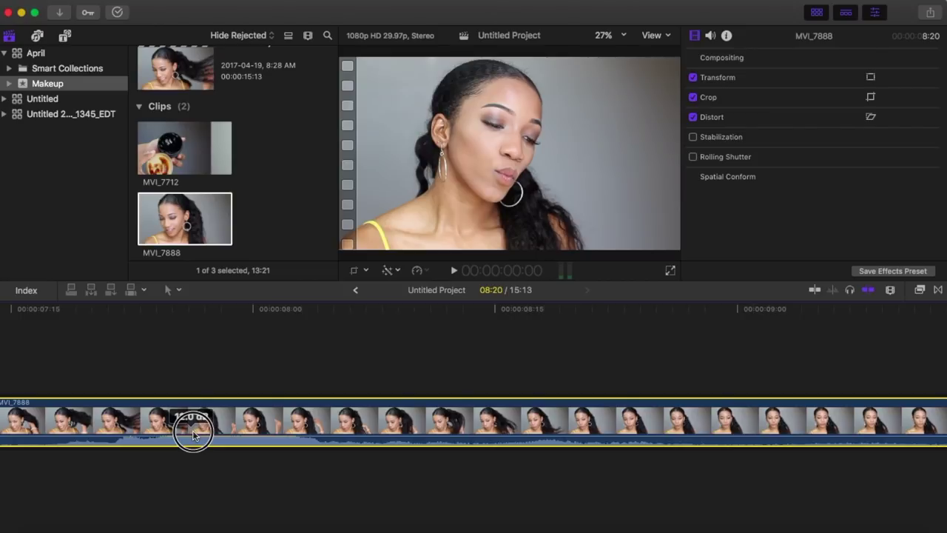
left_click_drag(193, 435, 194, 442)
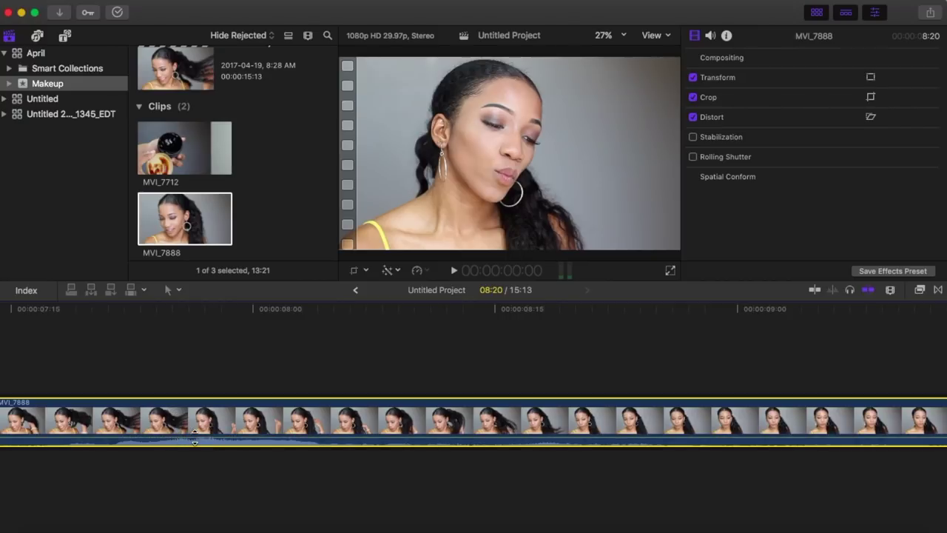
- Play back from just before 8 seconds to hear the adjusted volume
left_click(123, 307)
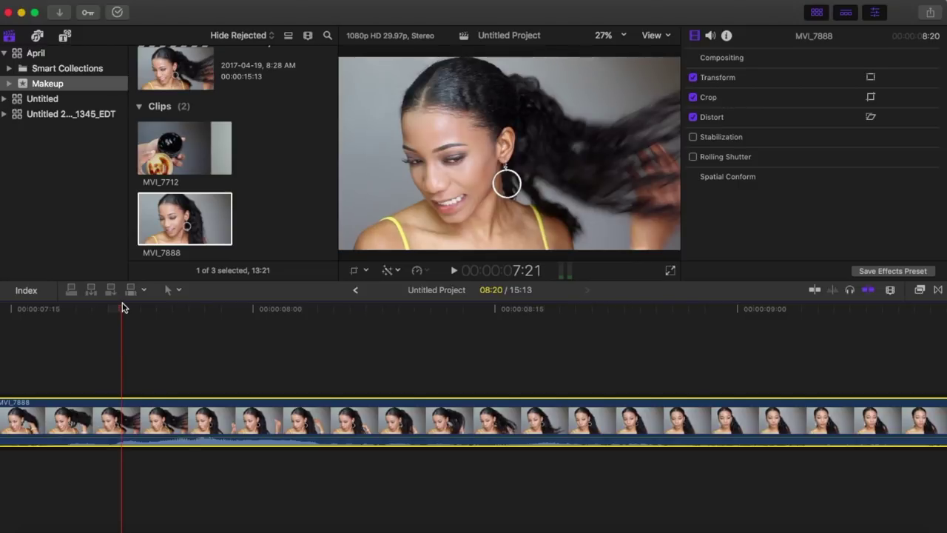
key("space")
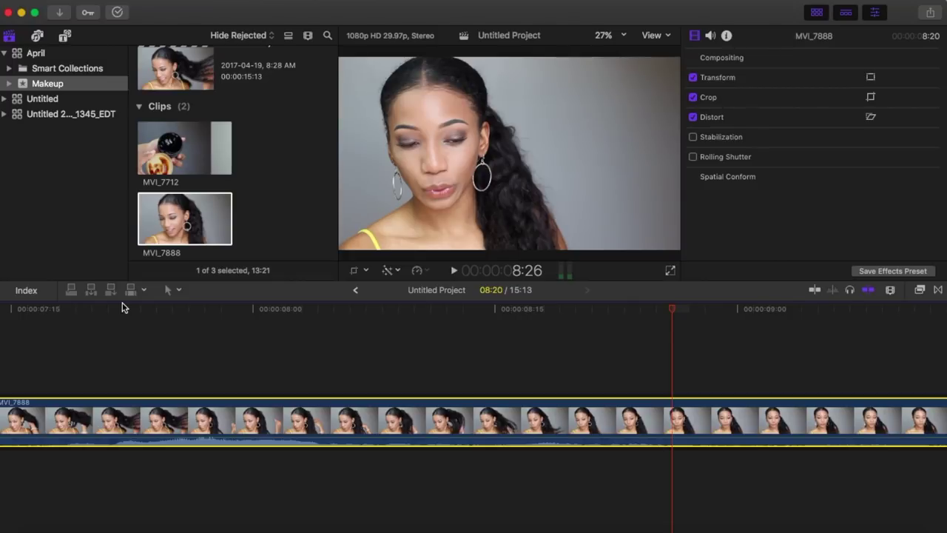
key("super+minus")
key("super+minus")
key("super+minus")
key("super+minus")
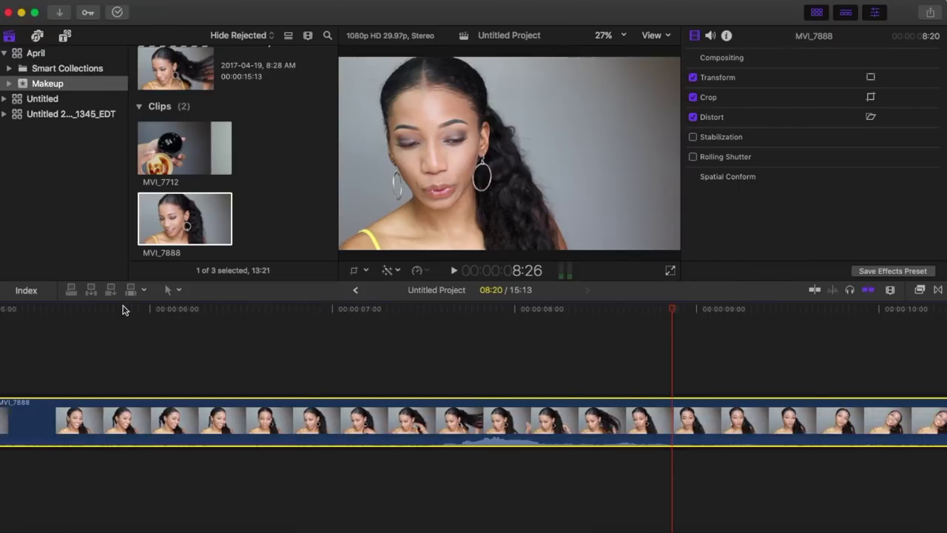
left_click(122, 309)
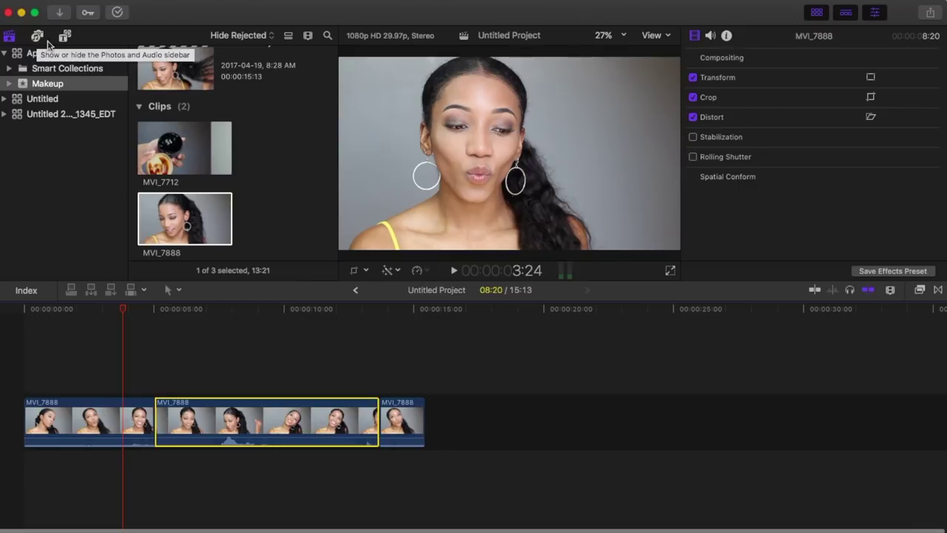
- Browse the songs in the iTunes library under Photos and Audio
left_click(37, 36)
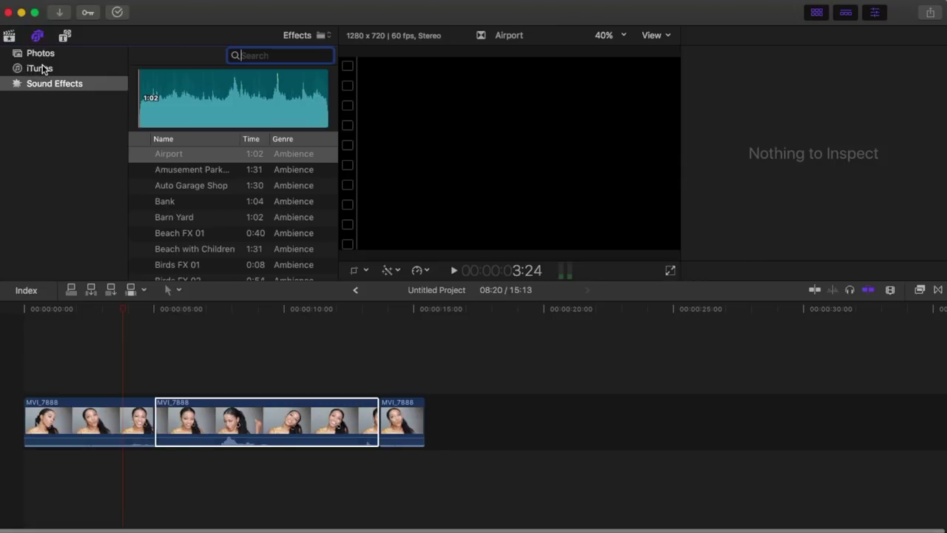
left_click(42, 69)
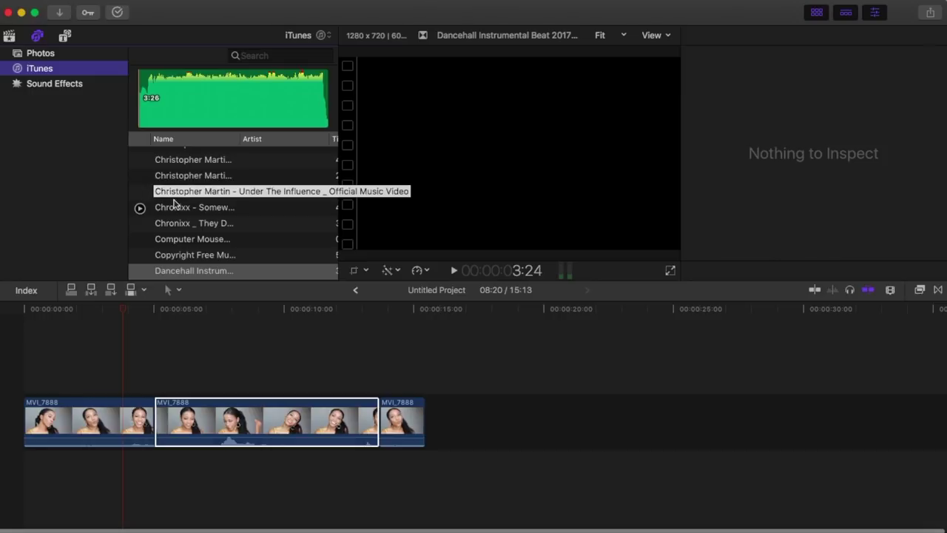
scroll(176, 204, "up", 3)
scroll(175, 204, "down", 15)
scroll(175, 204, "up", 1)
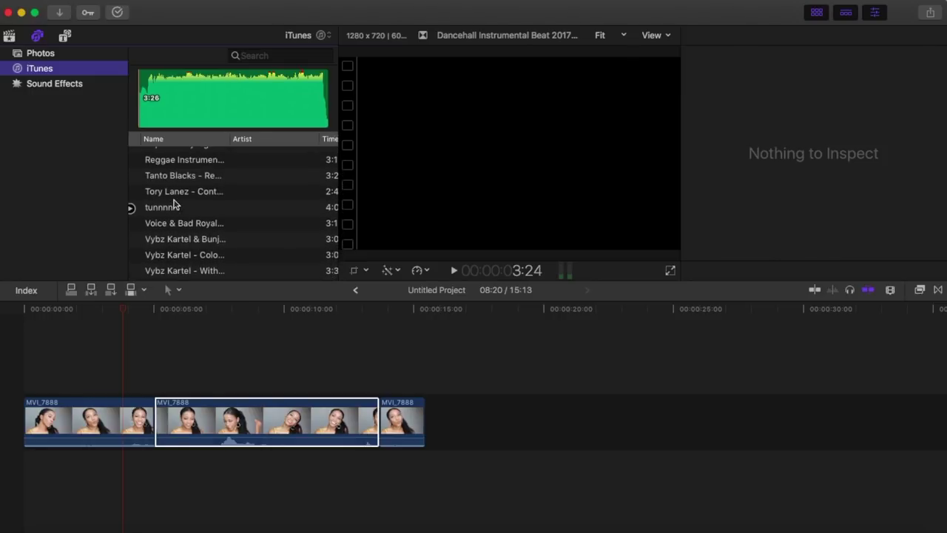
- Import Alone Two Days Ago.mp3 from Music > Aryll Fae > Artificial.Music into the Makeup event
left_click(110, 3)
mouse_move(122, 74)
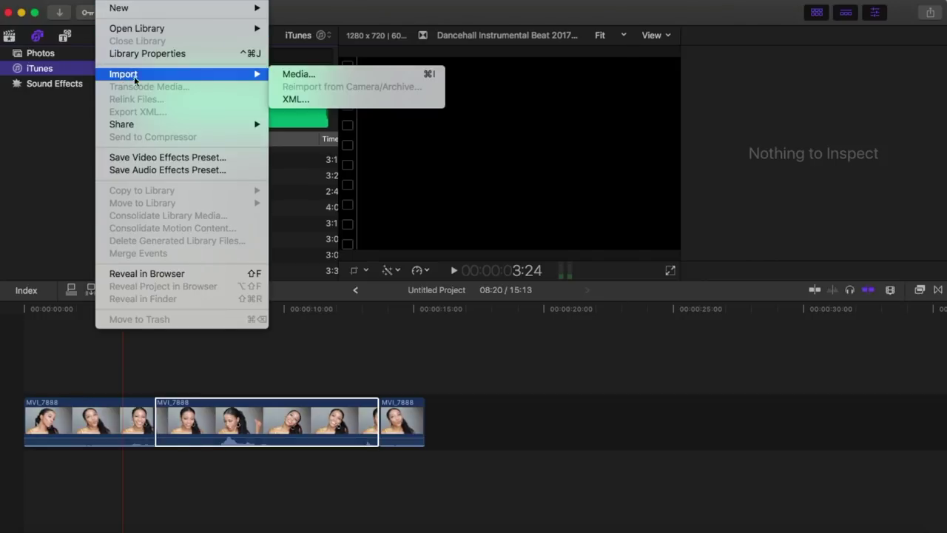
left_click(294, 74)
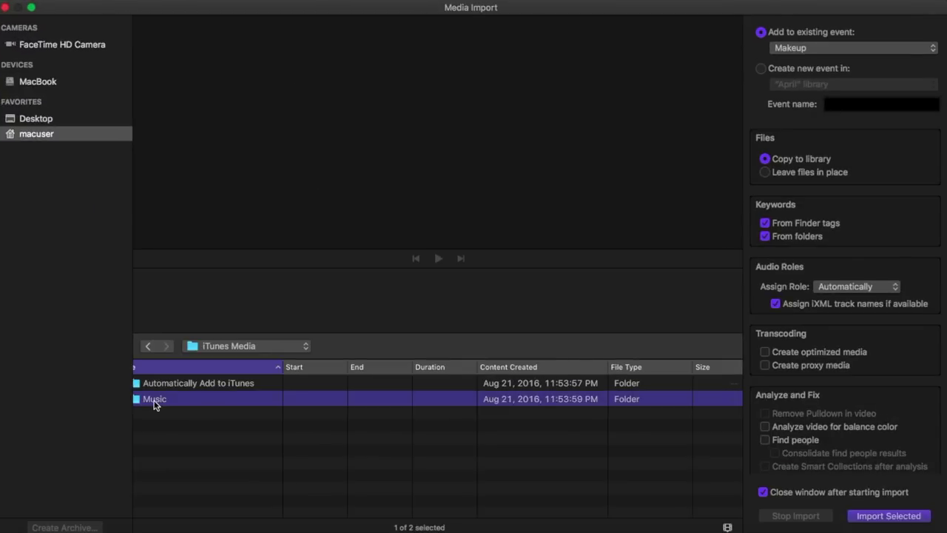
double_click(154, 400)
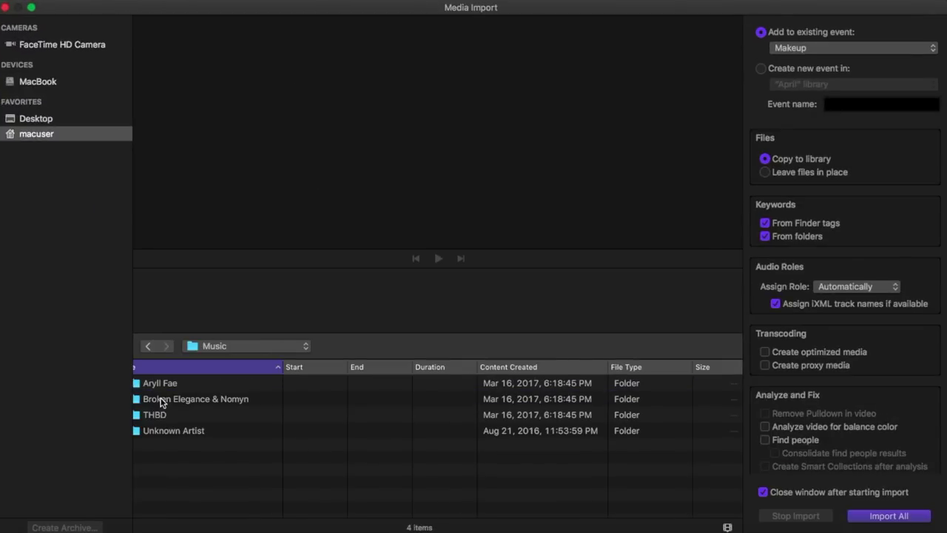
double_click(157, 383)
double_click(164, 382)
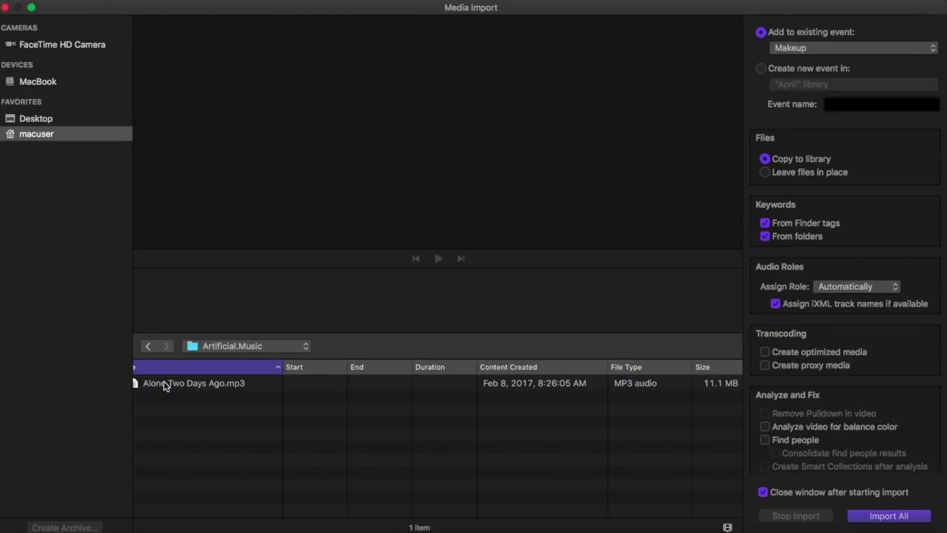
left_click(164, 380)
key("Return")
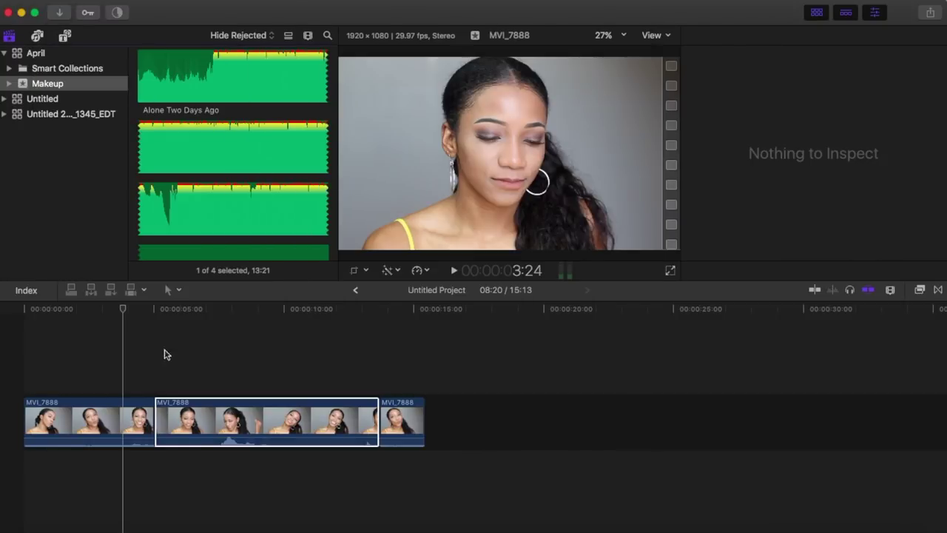
scroll(205, 126, "up", 3)
scroll(205, 127, "down", 5)
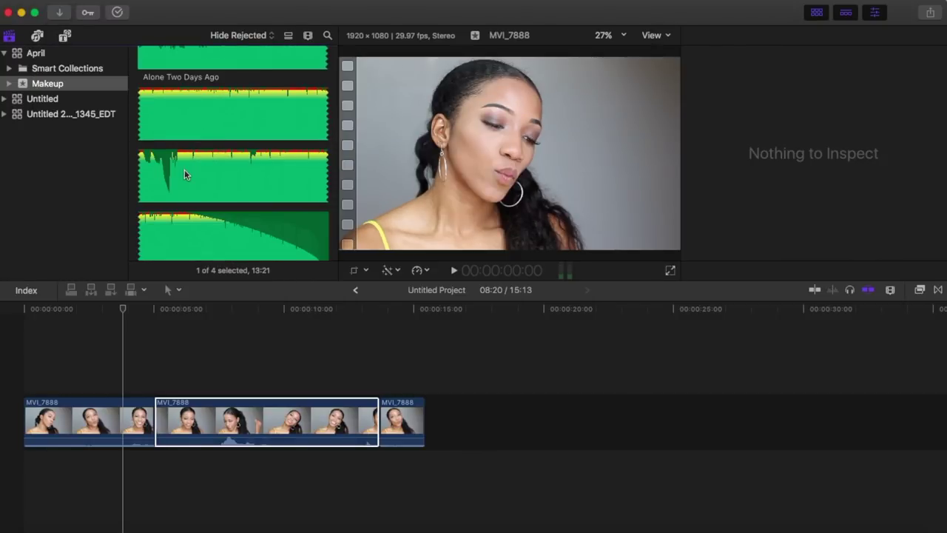
- Place the 3:47 [No Copyright Music] Ocean - THBD iTunes track beneath the video clips
left_click(37, 37)
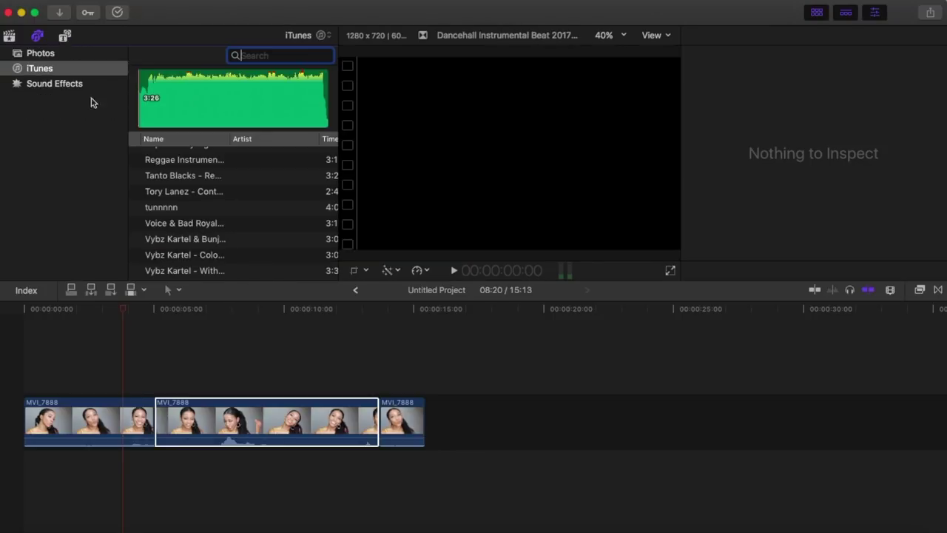
scroll(190, 226, "up", 15)
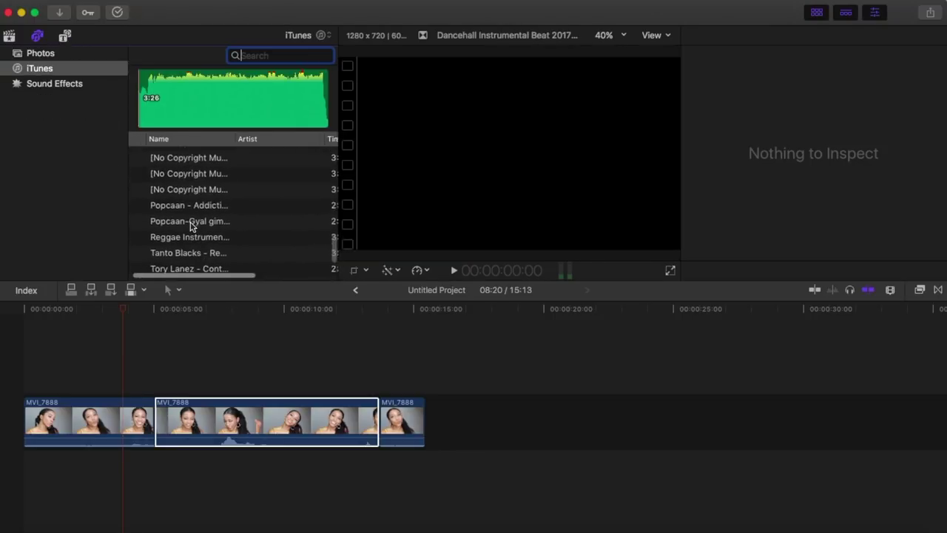
scroll(190, 225, "down", 5)
scroll(190, 226, "up", 4)
scroll(191, 226, "down", 5)
scroll(191, 226, "down", 2)
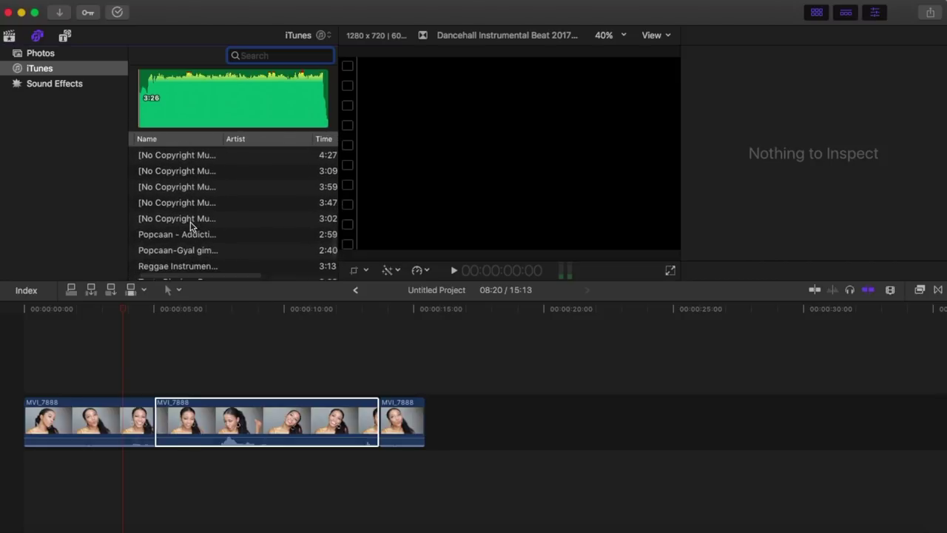
left_click(164, 207)
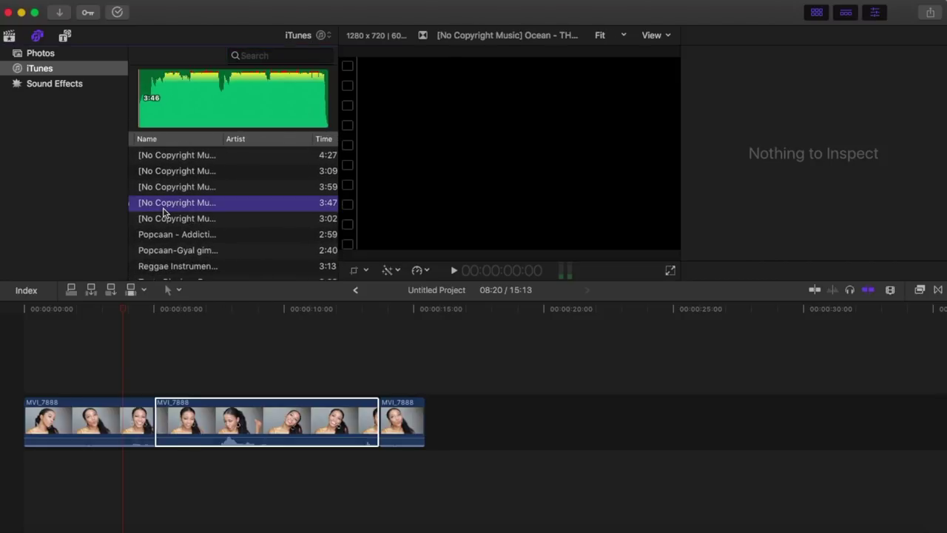
left_click_drag(165, 212, 193, 471)
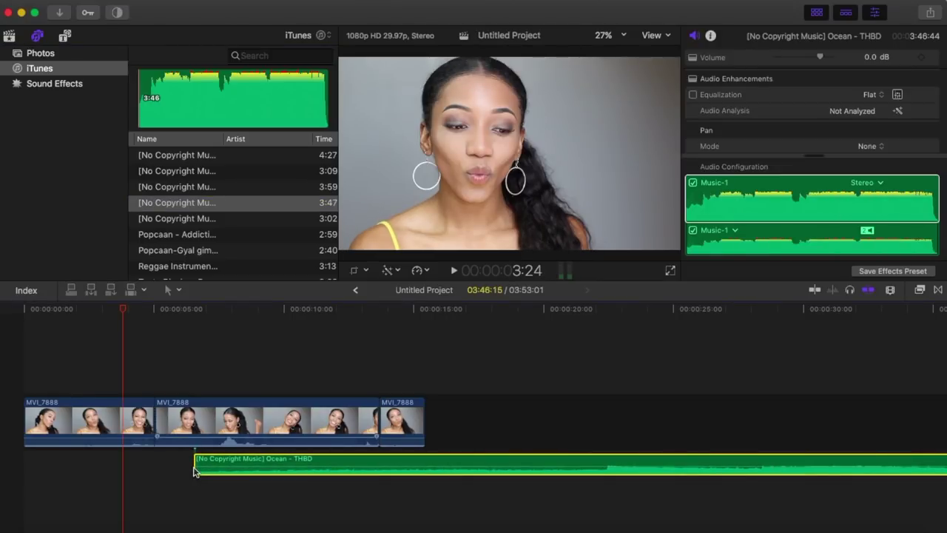
left_click(203, 321)
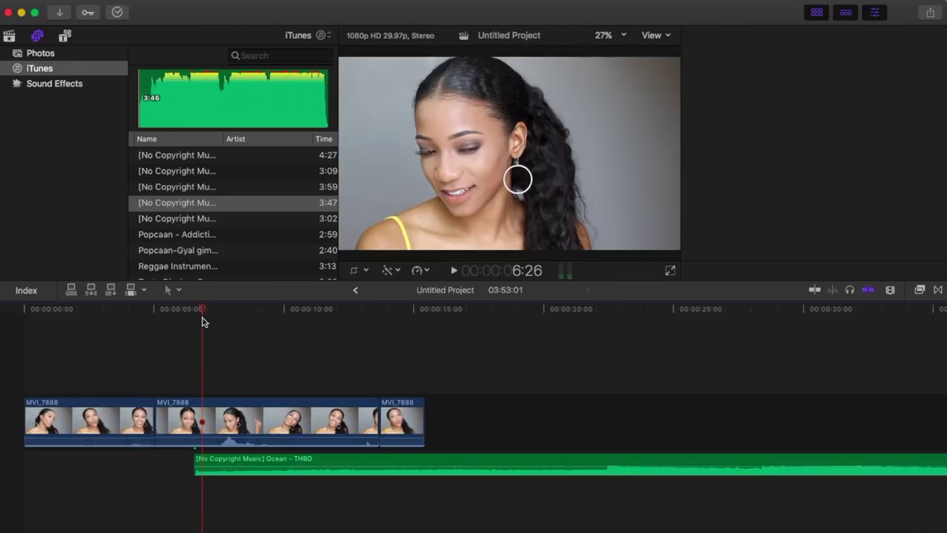
- Play the project briefly to hear the Ocean music under the video
left_click(192, 309)
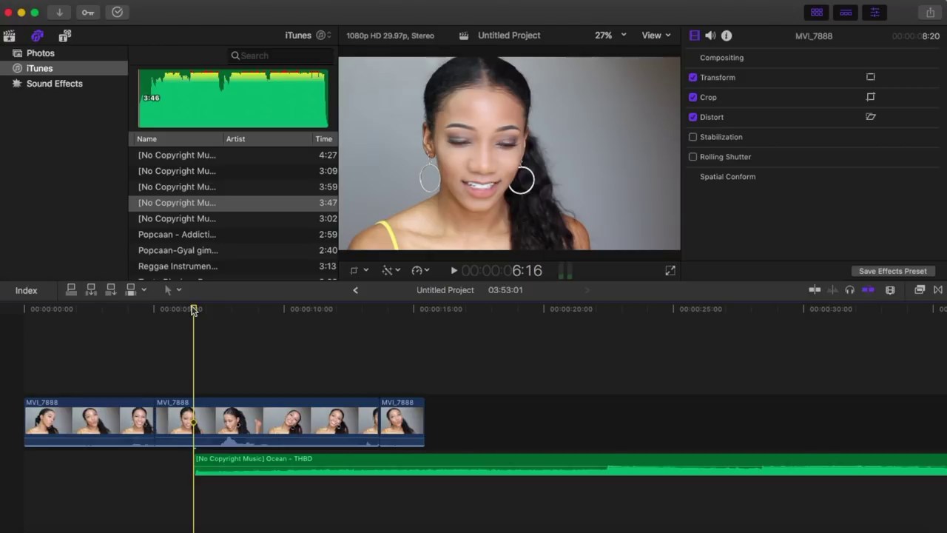
key("space")
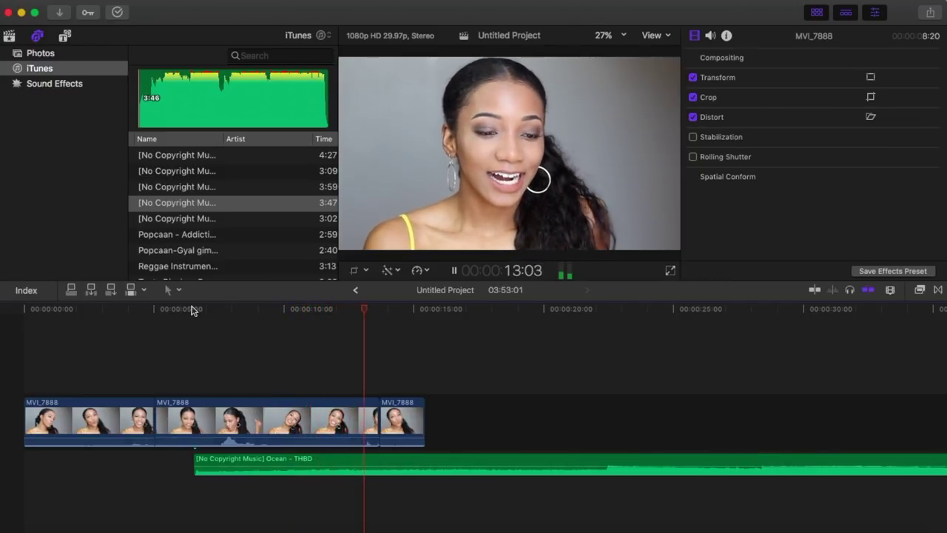
key("space")
- Adjust the Ocean music clip's volume level, which ends at -11.0 dB
mouse_move(254, 441)
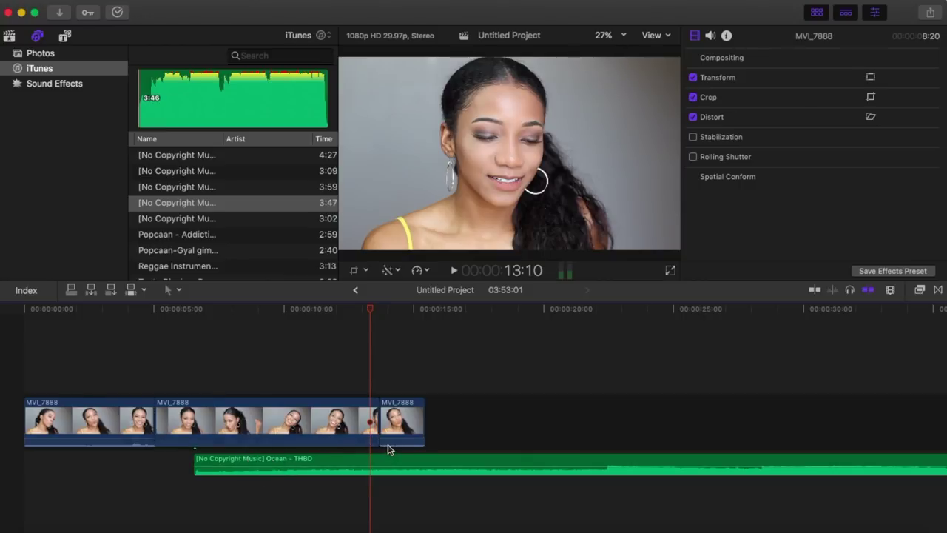
mouse_move(392, 439)
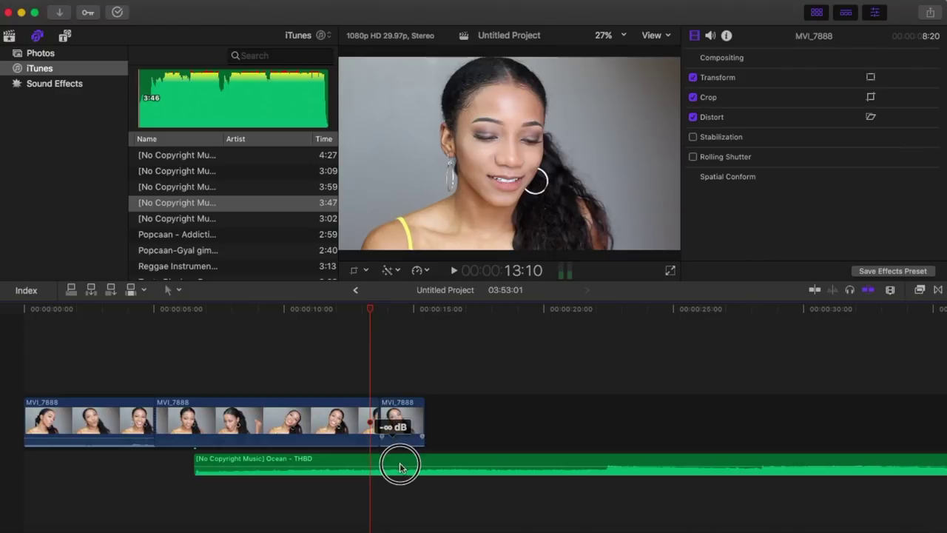
mouse_move(138, 442)
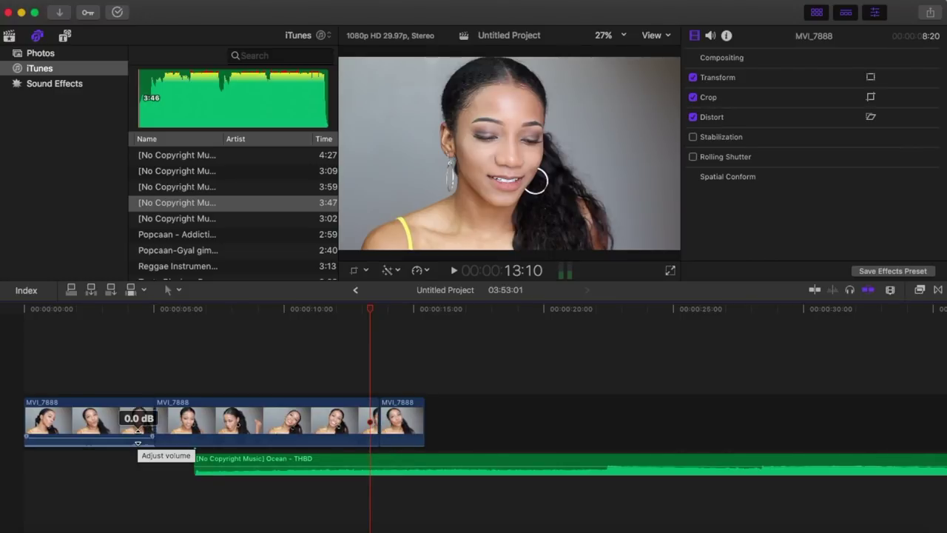
left_click(138, 441)
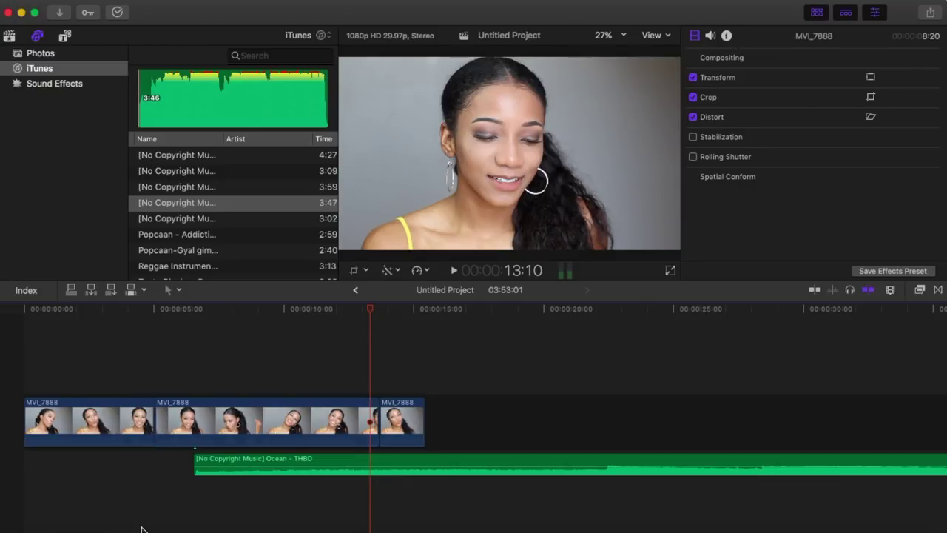
mouse_move(285, 462)
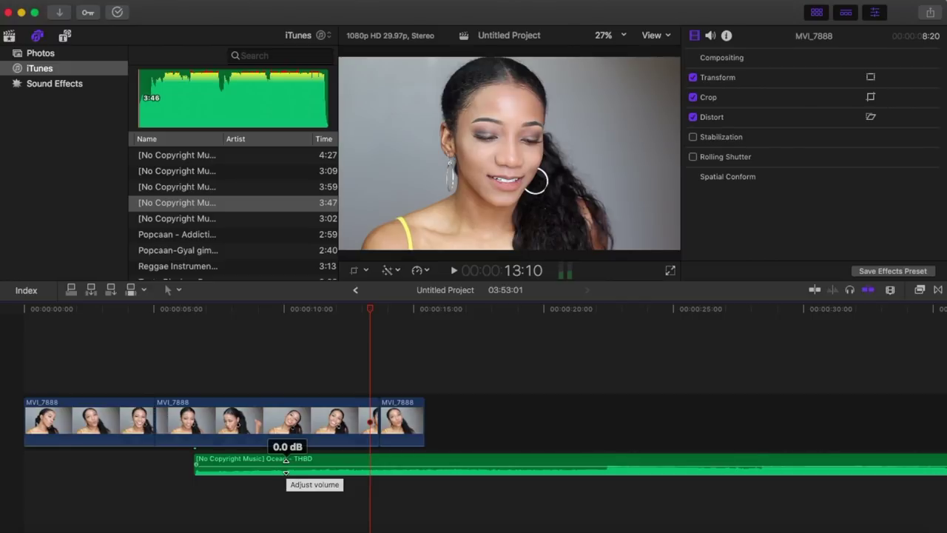
mouse_move(286, 460)
left_mouse_down()
mouse_move(286, 514)
mouse_move(281, 374)
mouse_move(285, 518)
mouse_move(285, 359)
mouse_move(285, 518)
mouse_move(286, 360)
mouse_move(271, 513)
mouse_move(285, 449)
mouse_move(286, 482)
mouse_move(285, 461)
mouse_move(281, 469)
left_mouse_up()
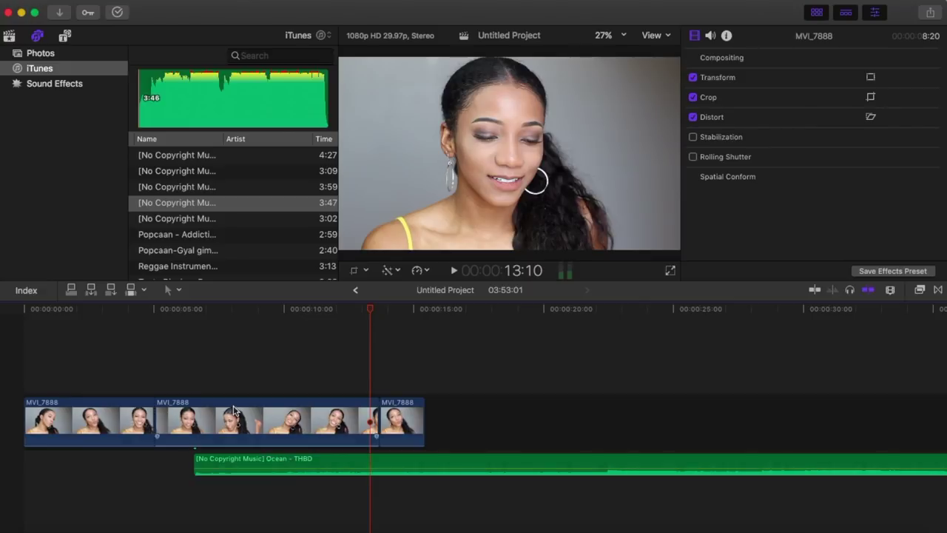
left_click(218, 316)
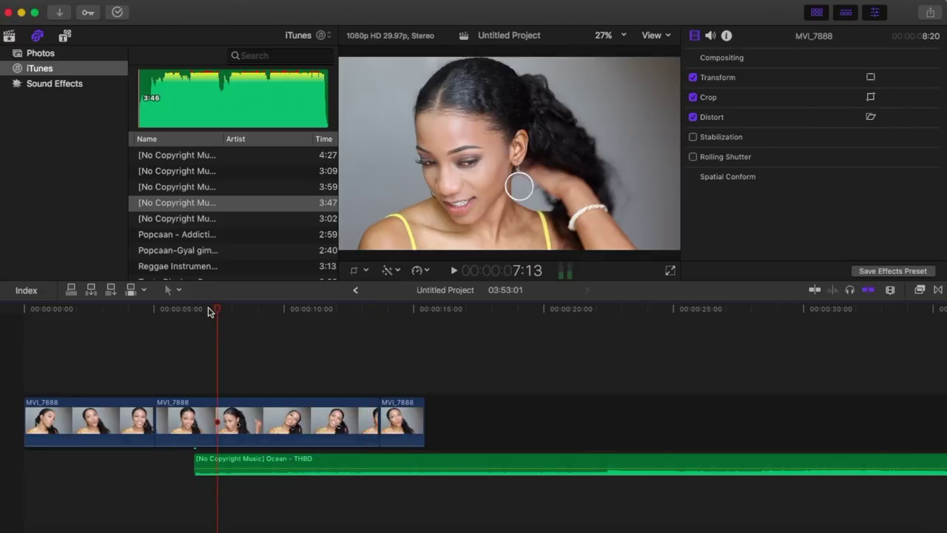
left_click(200, 315)
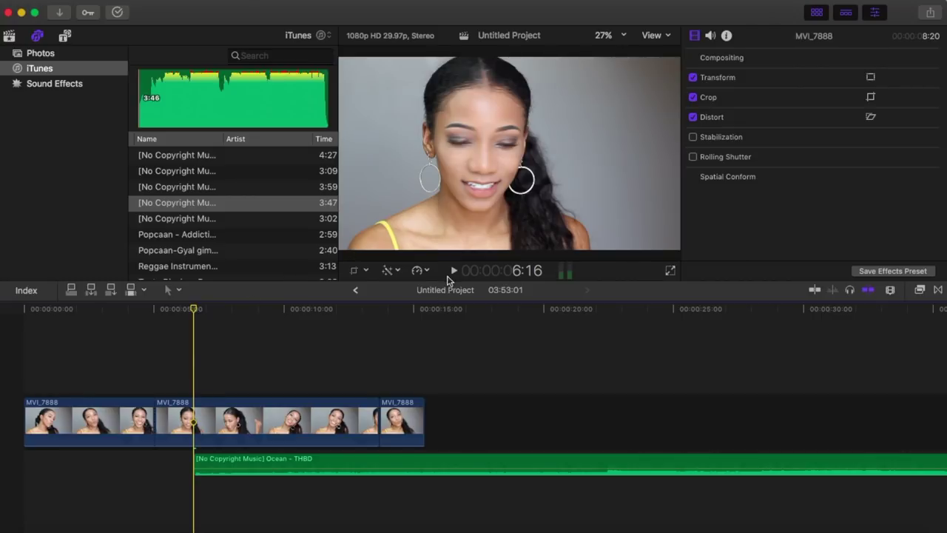
left_click(453, 272)
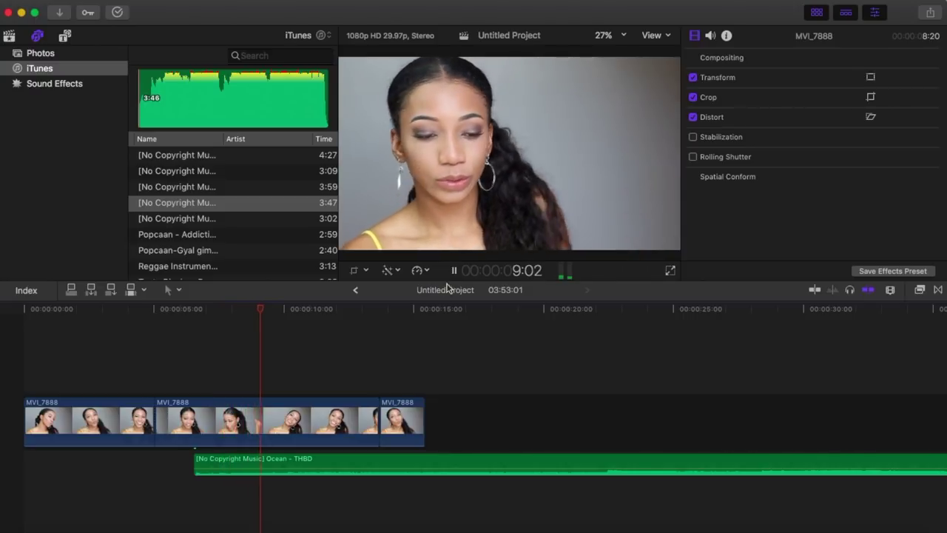
mouse_move(395, 448)
left_mouse_down()
mouse_move(393, 466)
mouse_move(393, 446)
left_mouse_up()
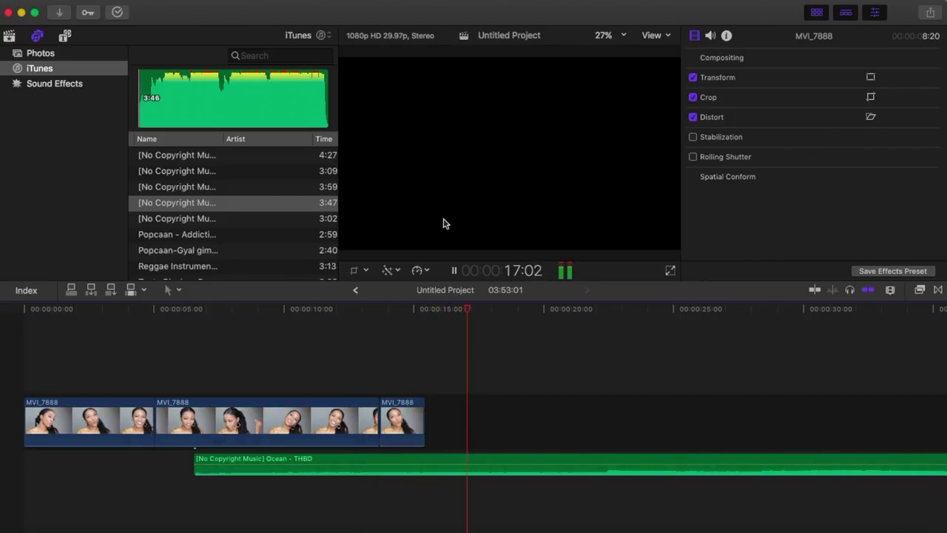
- Stop playback and line the playhead up with the last video frame
left_click(455, 272)
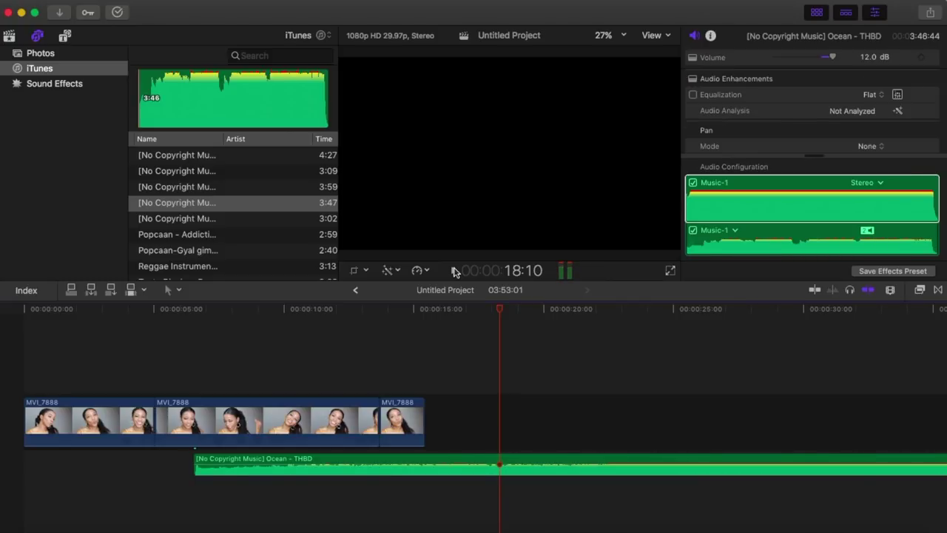
left_click(448, 311)
left_click(434, 312)
left_click(426, 312)
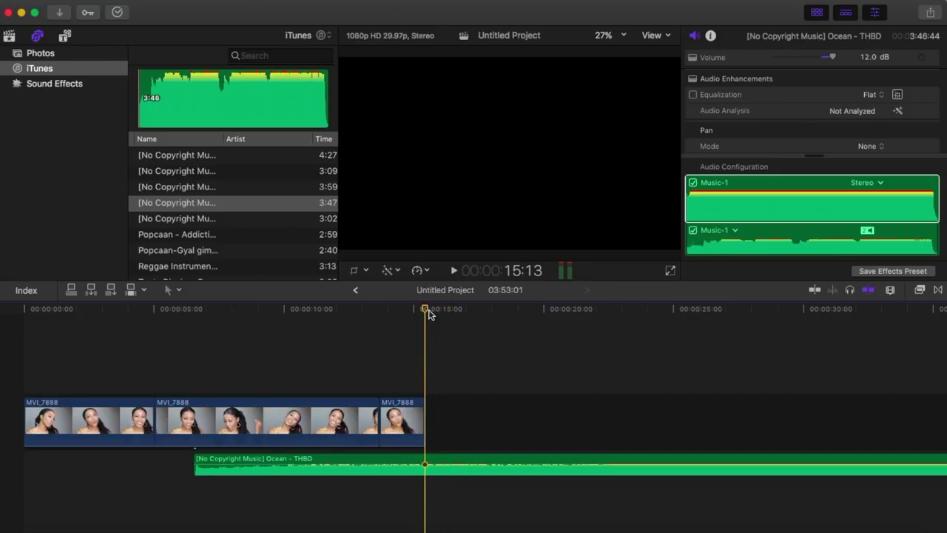
- Blade the Ocean music at the video's end, delete the overhang, and replay the ending
mouse_move(438, 464)
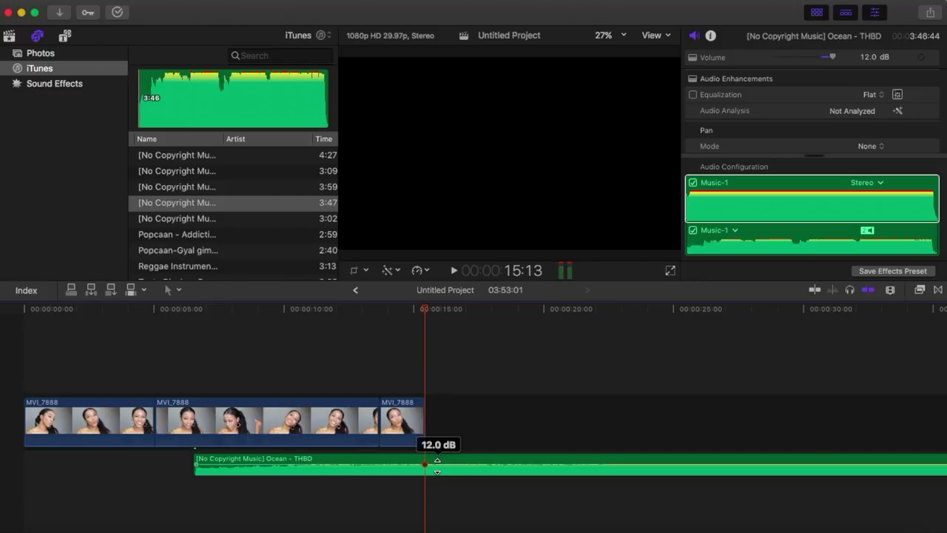
left_click(449, 463)
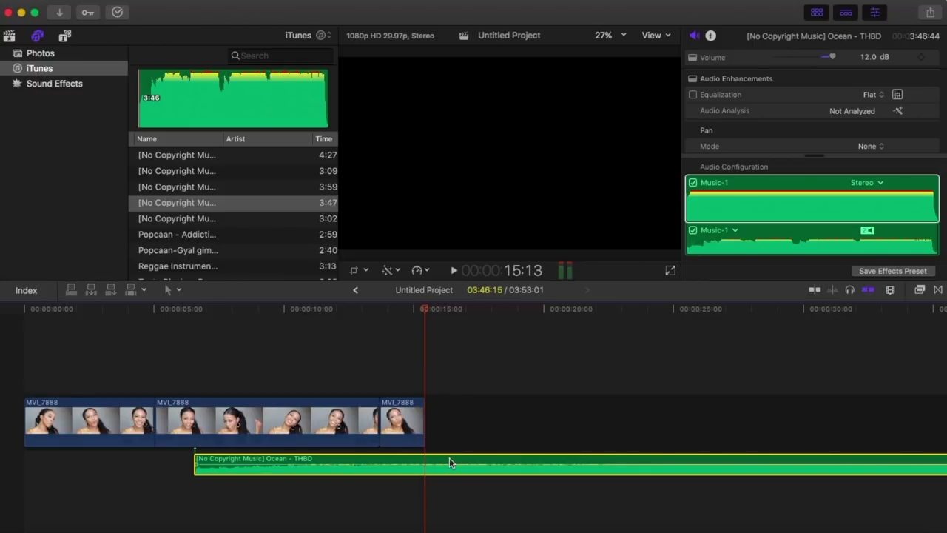
key("super+b")
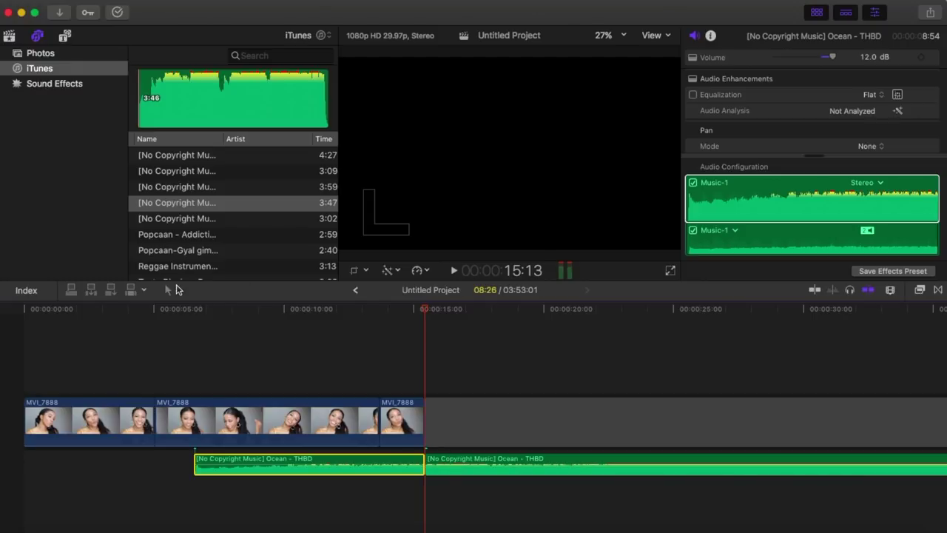
left_click(461, 414)
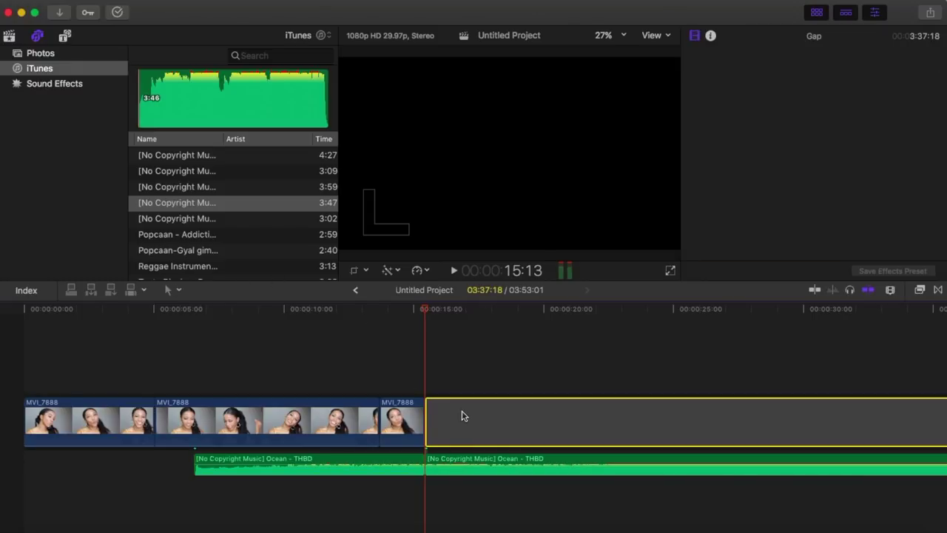
key("Delete")
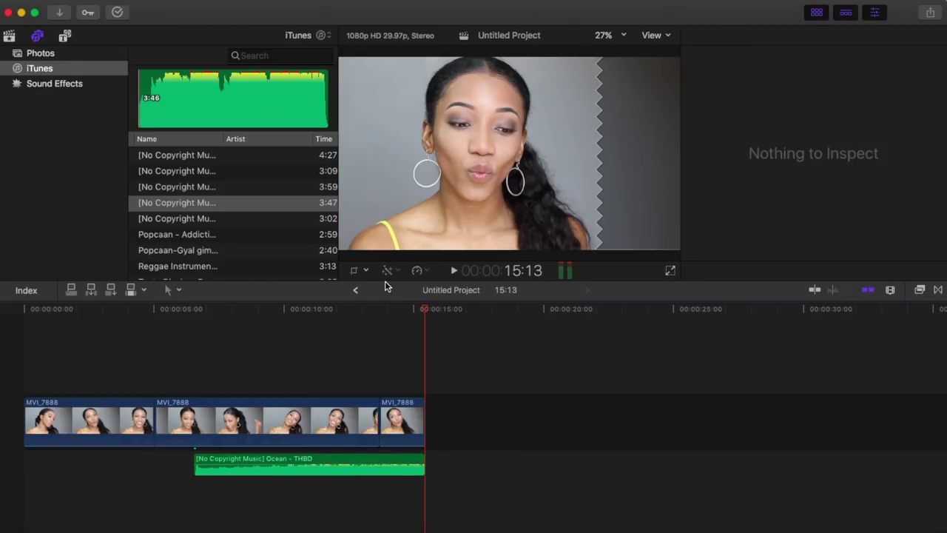
left_click(366, 311)
key("space")
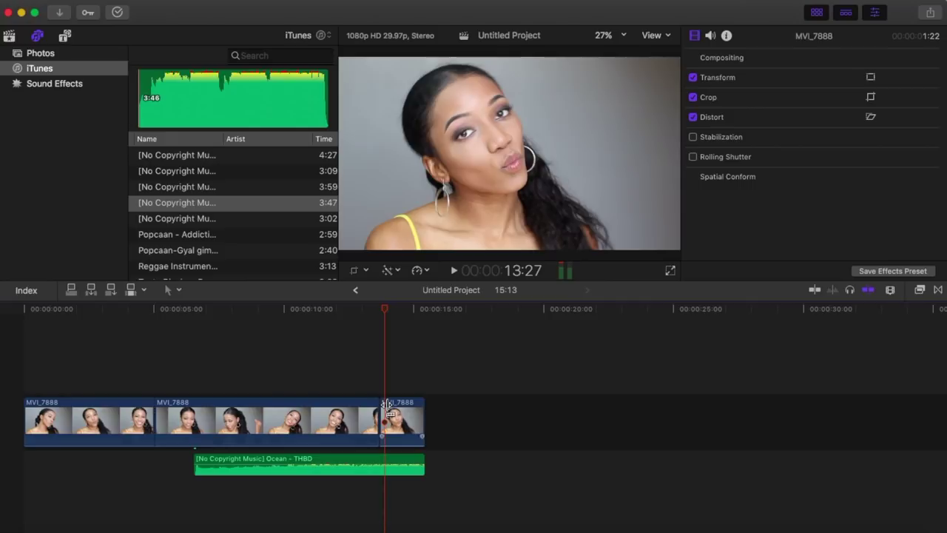
- Set the Ocean music to 3 dB with a fade-out at its end, then play it back
left_click_drag(408, 466, 409, 463)
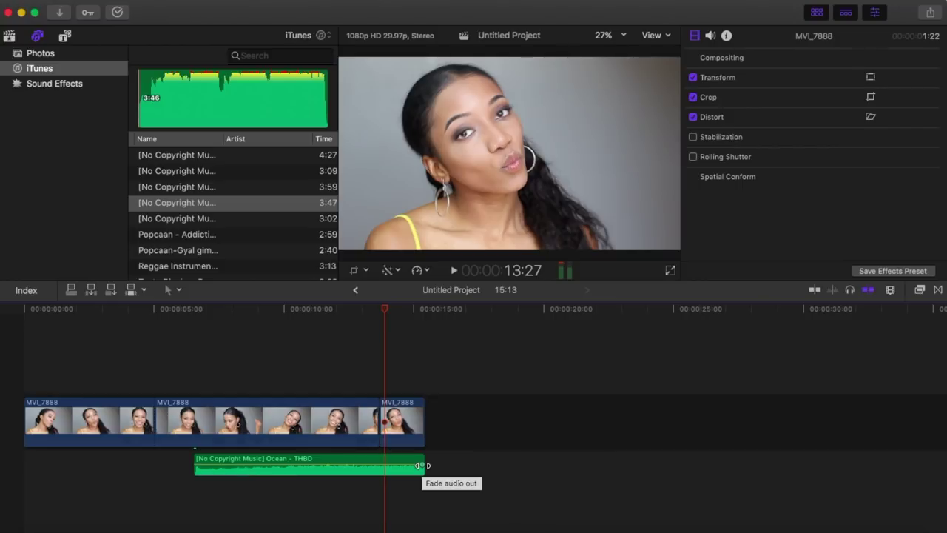
mouse_move(418, 465)
left_mouse_down()
mouse_move(426, 471)
mouse_move(414, 463)
left_mouse_up()
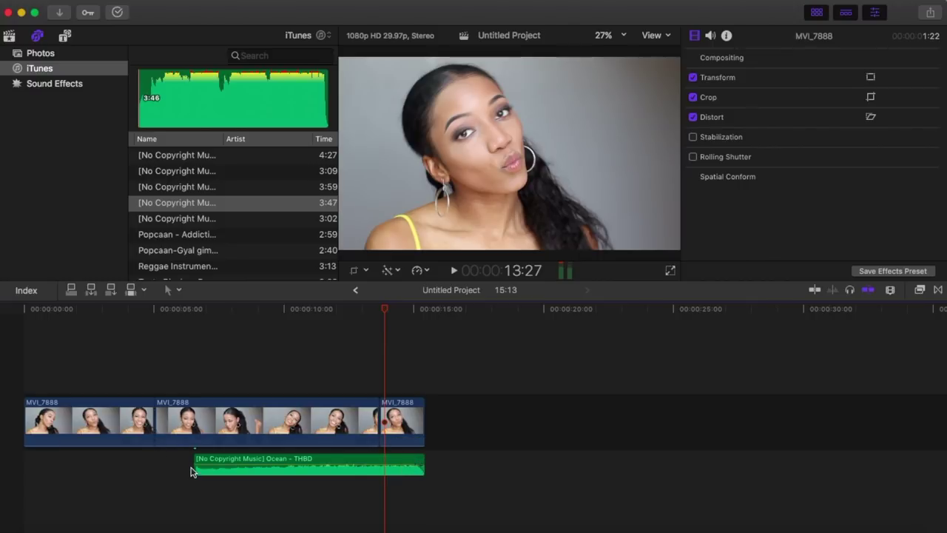
left_click_drag(195, 467, 198, 465)
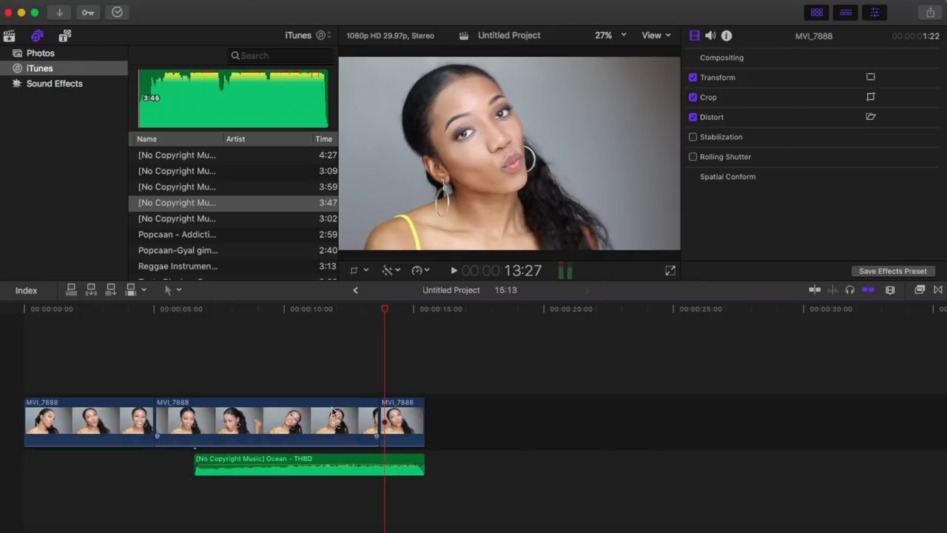
left_click_drag(412, 461, 401, 465)
key("space")
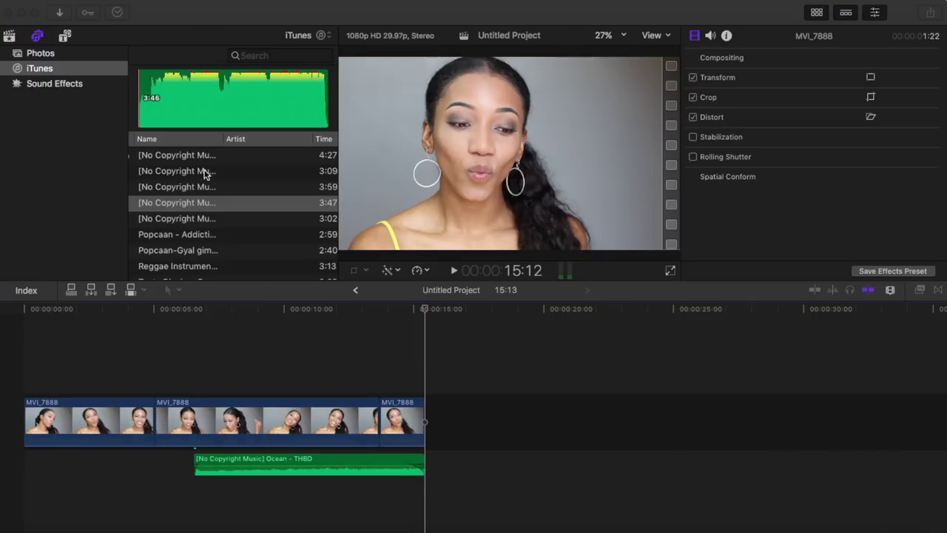
- Add a Basic Title from Installed Titles above the video clip, starting near 9 seconds
left_click(204, 310)
left_click(204, 311)
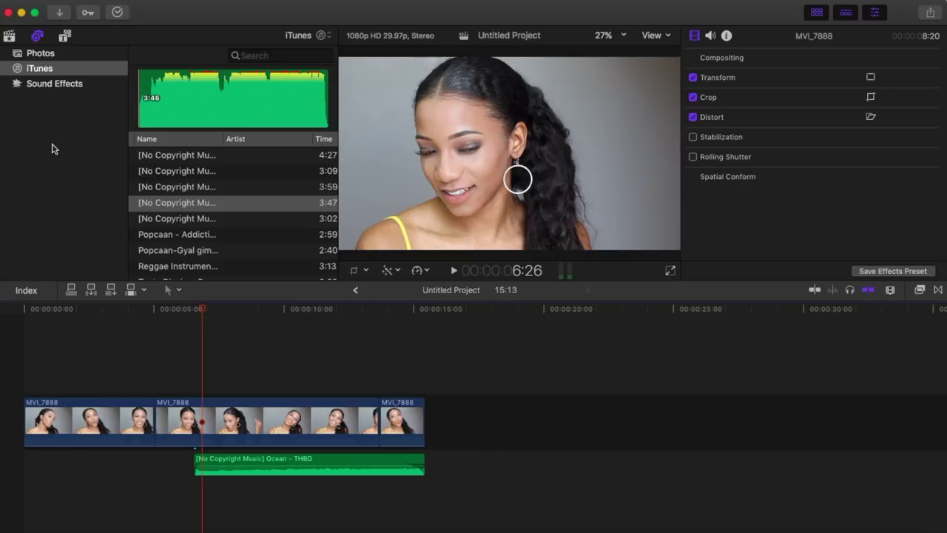
left_click(65, 37)
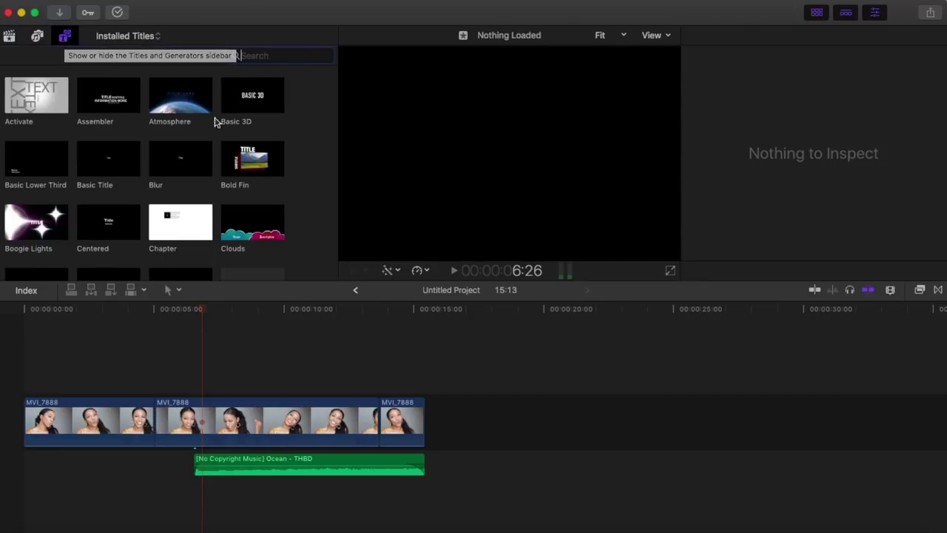
left_click(175, 167)
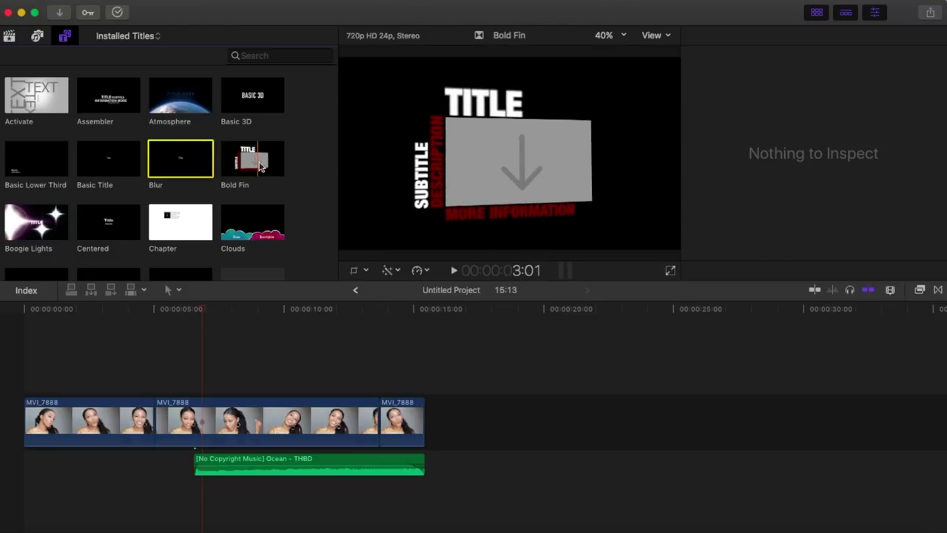
scroll(282, 231, "down", 15)
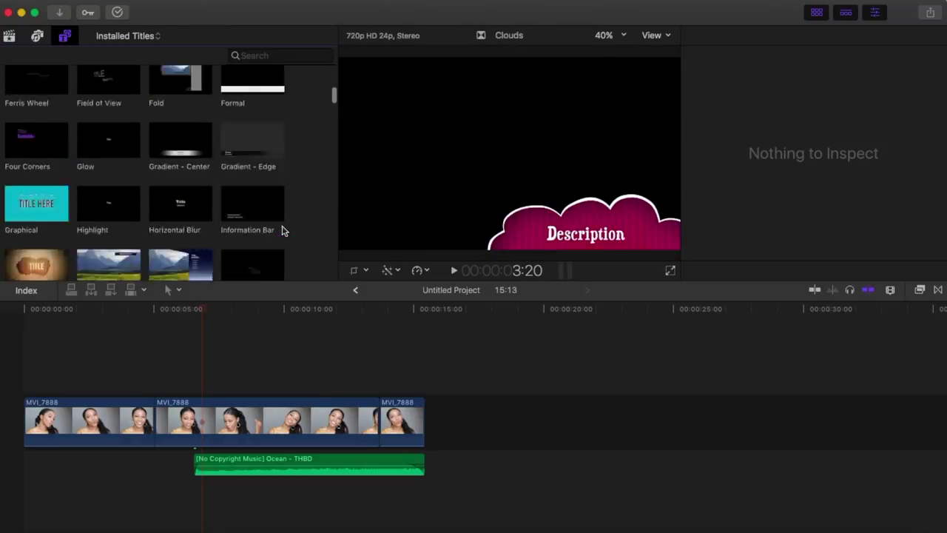
scroll(282, 231, "up", 10)
scroll(282, 230, "up", 5)
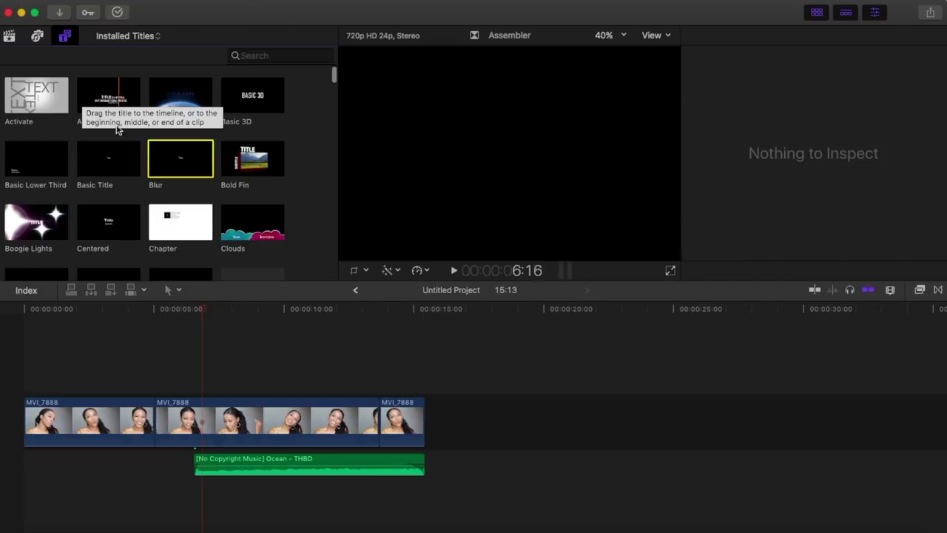
left_click(115, 169)
left_click_drag(115, 170, 253, 358)
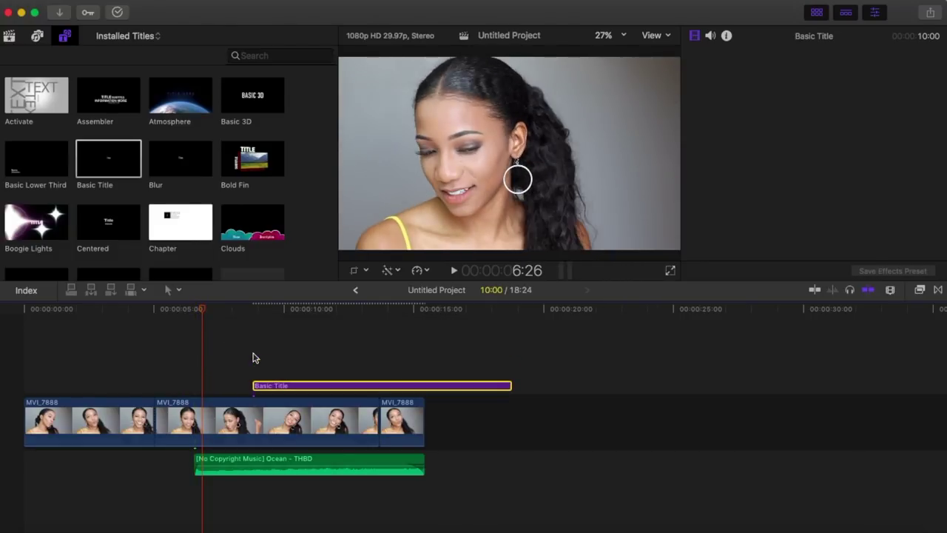
- Trim the Basic Title to about 3 seconds and paste in the presenter's name as its text
left_click(253, 309)
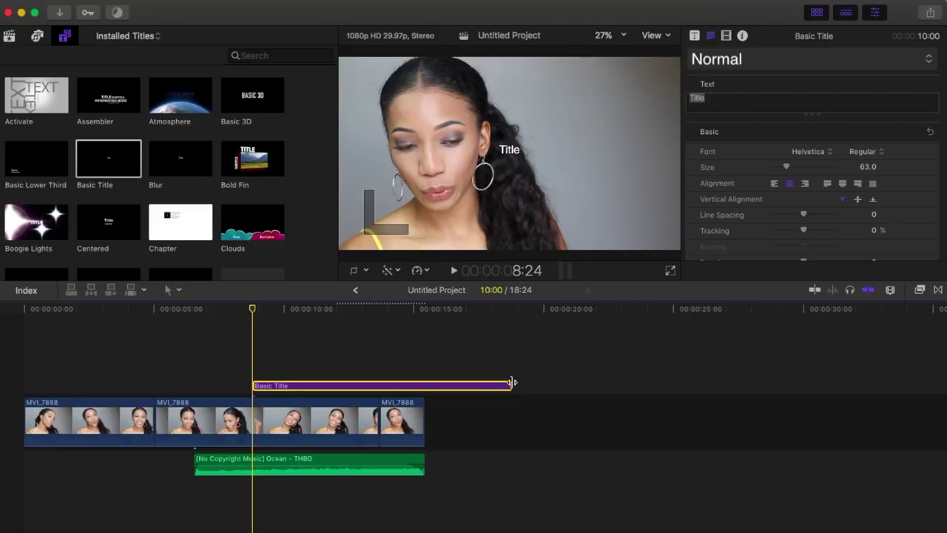
left_click_drag(511, 386, 345, 373)
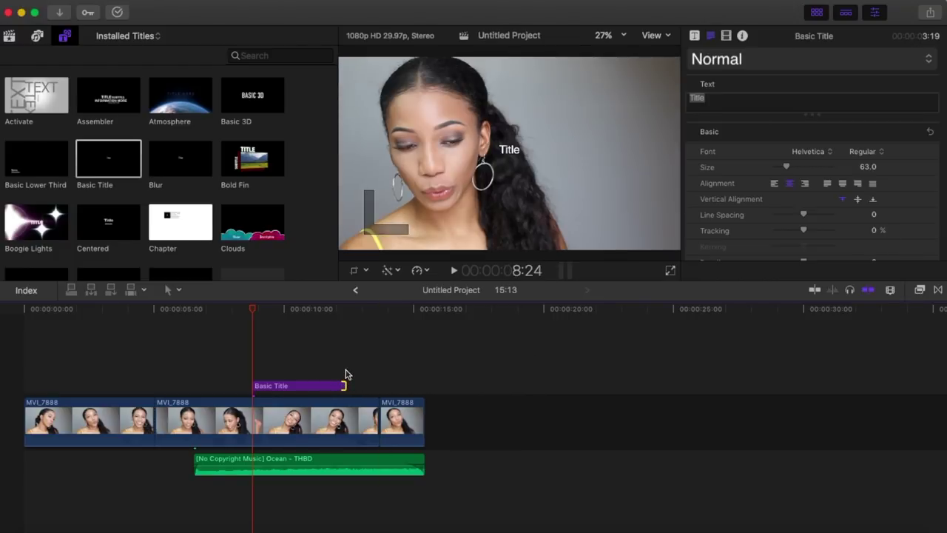
left_click(309, 391)
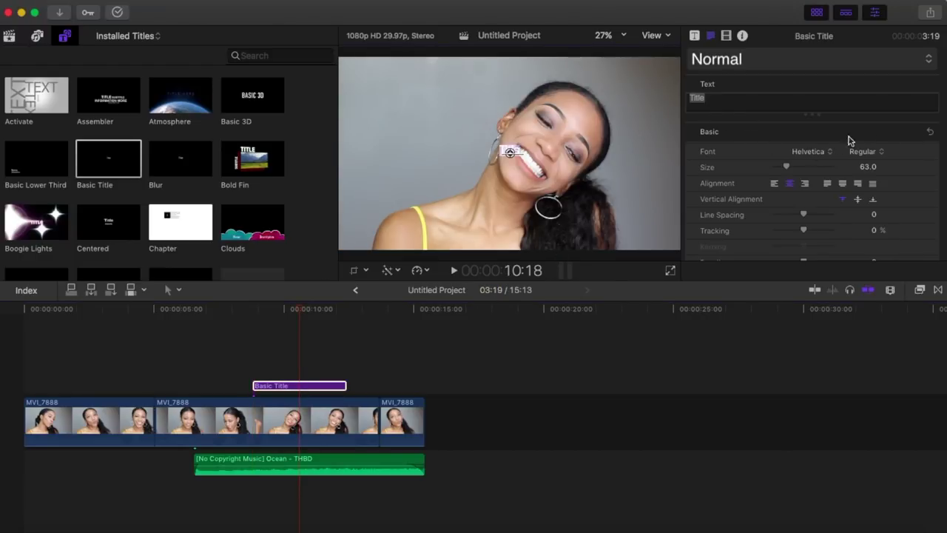
mouse_move(906, 133)
type("ANNESHA ADAMS")
- Drag the name title leftward in the viewer so it sits beside the presenter's face
left_click(511, 153)
left_click_drag(510, 152, 384, 153)
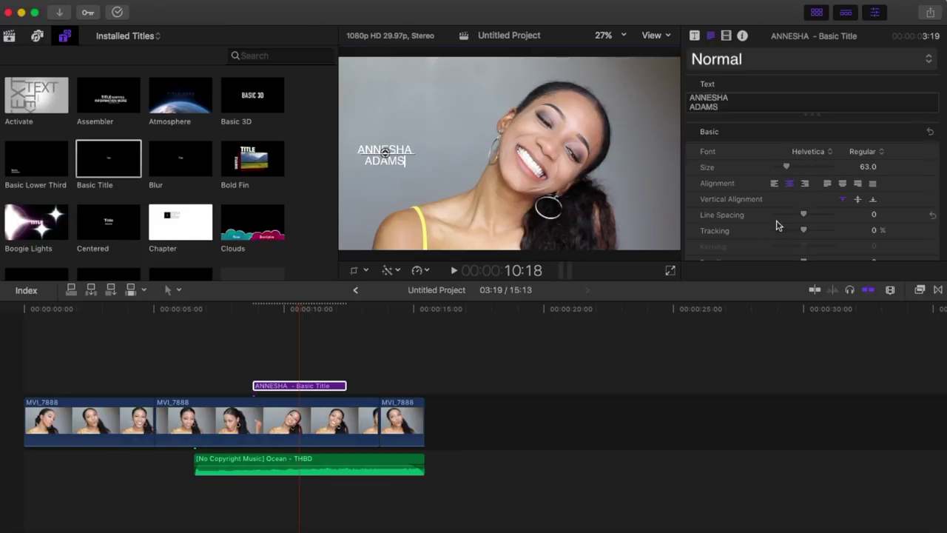
scroll(771, 233, "down", 4)
scroll(771, 236, "up", 3)
scroll(828, 167, "up", 1)
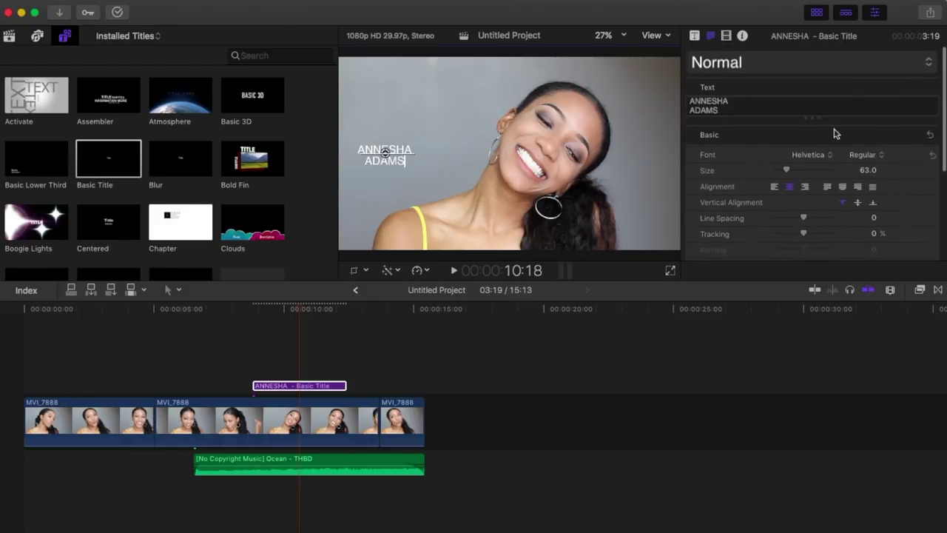
- Apply the 2D Styles HEAVY preset to the name title and nudge it slightly right
left_click(870, 61)
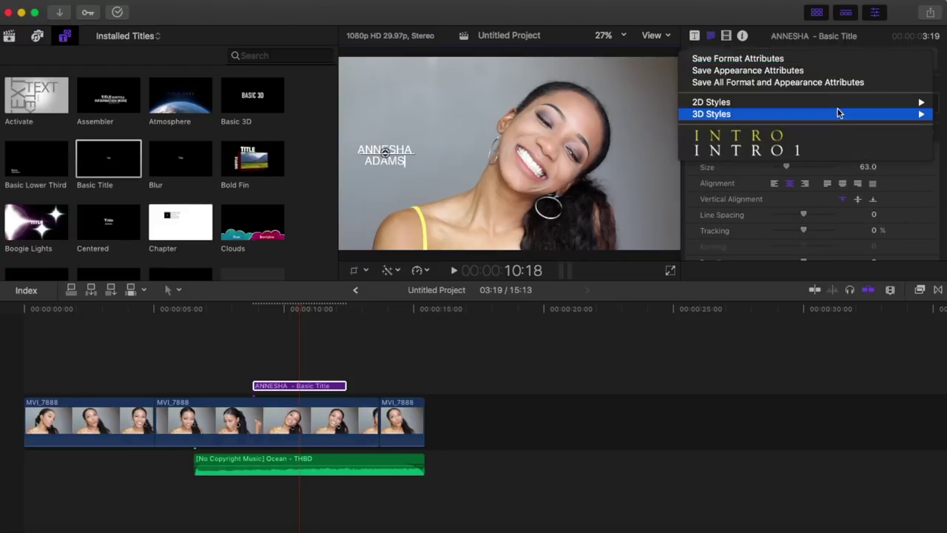
mouse_move(839, 112)
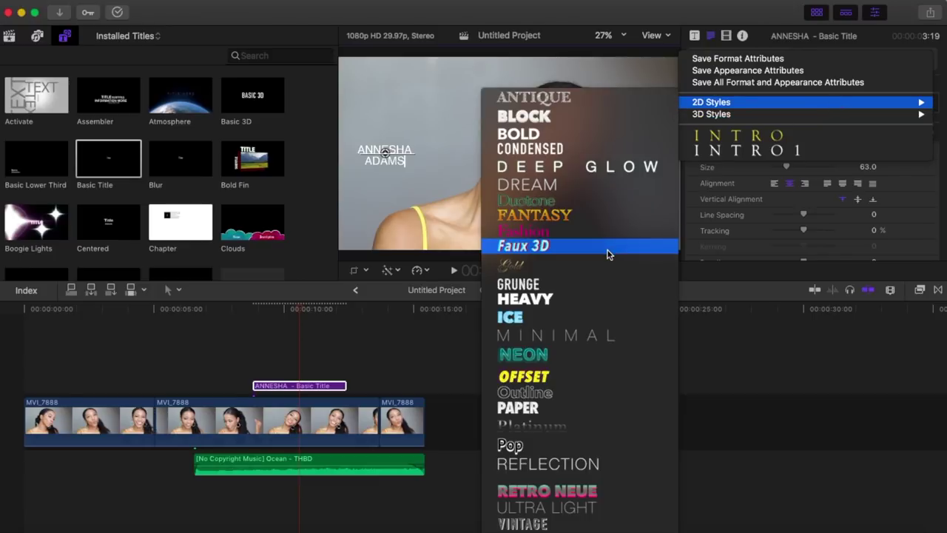
left_click(598, 302)
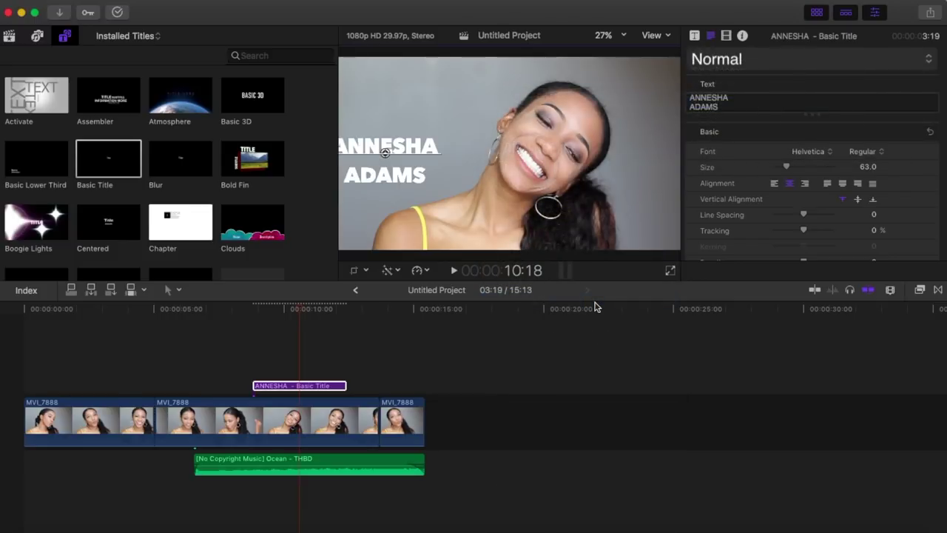
left_click(385, 153)
left_click_drag(385, 153, 405, 143)
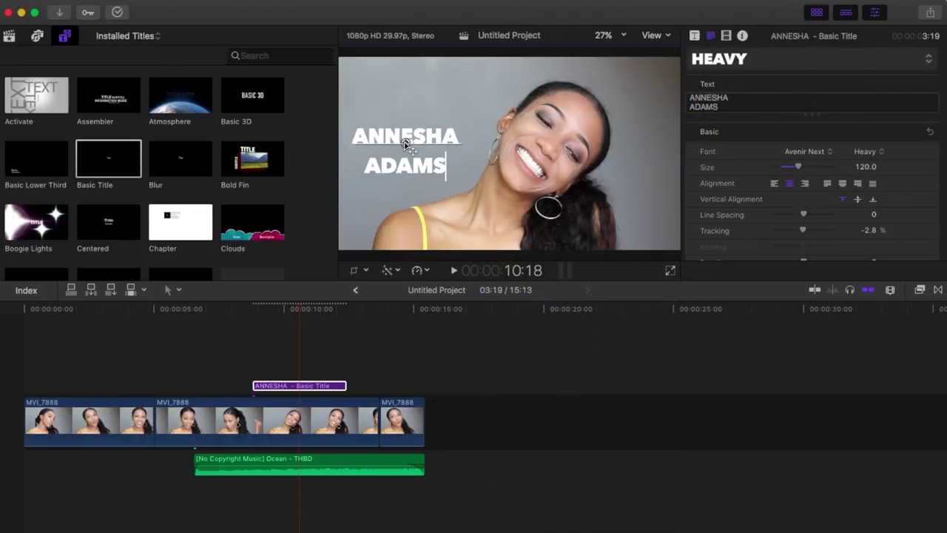
- Try the Fantasy preset, then settle on the 2D Styles REFLECTION look for the title
left_click(729, 60)
mouse_move(730, 105)
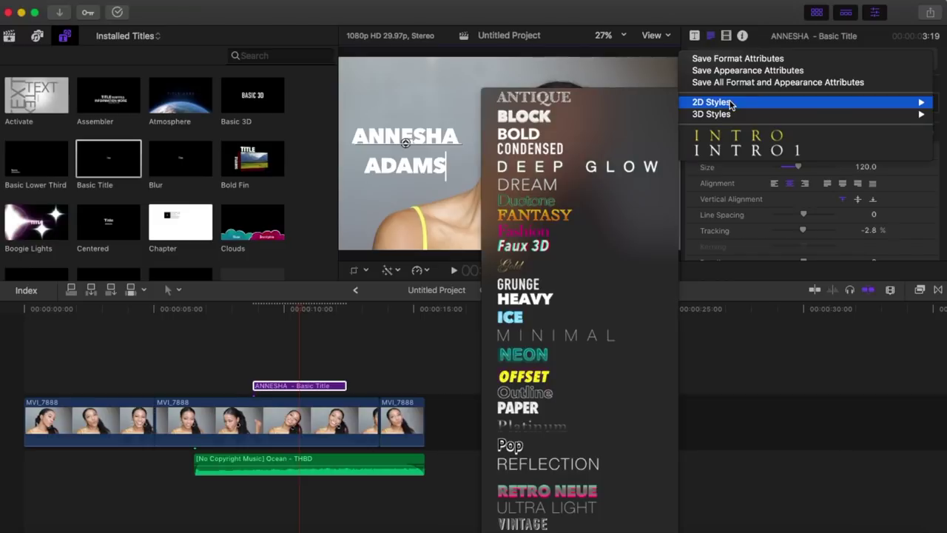
left_click(629, 215)
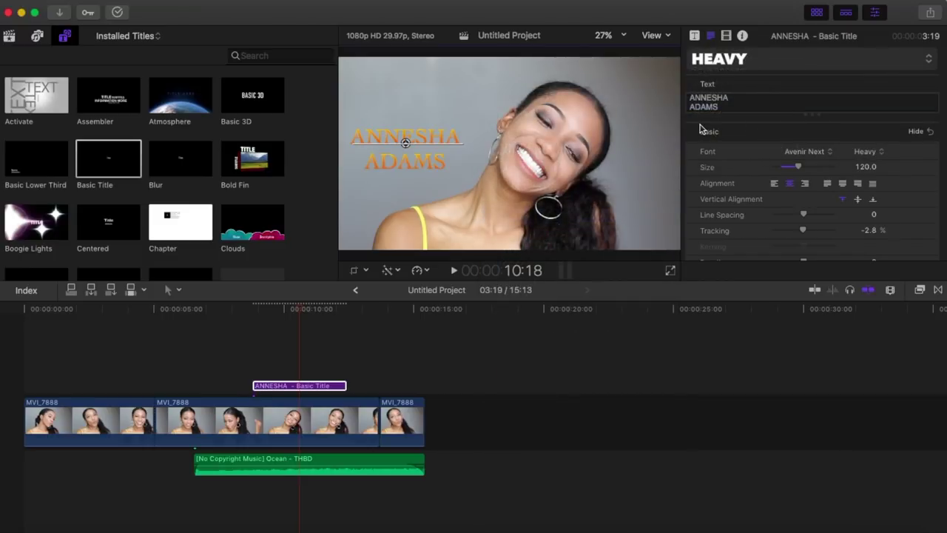
left_click(746, 64)
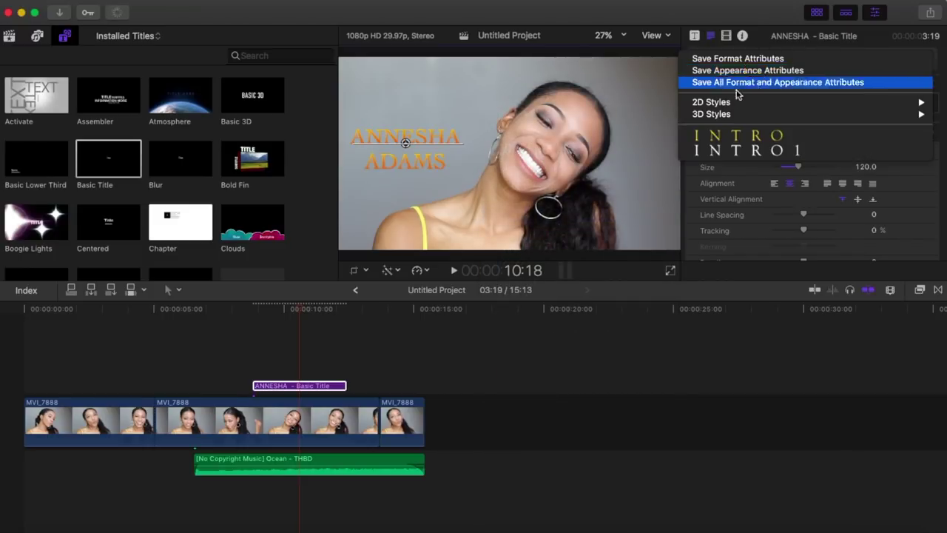
mouse_move(737, 104)
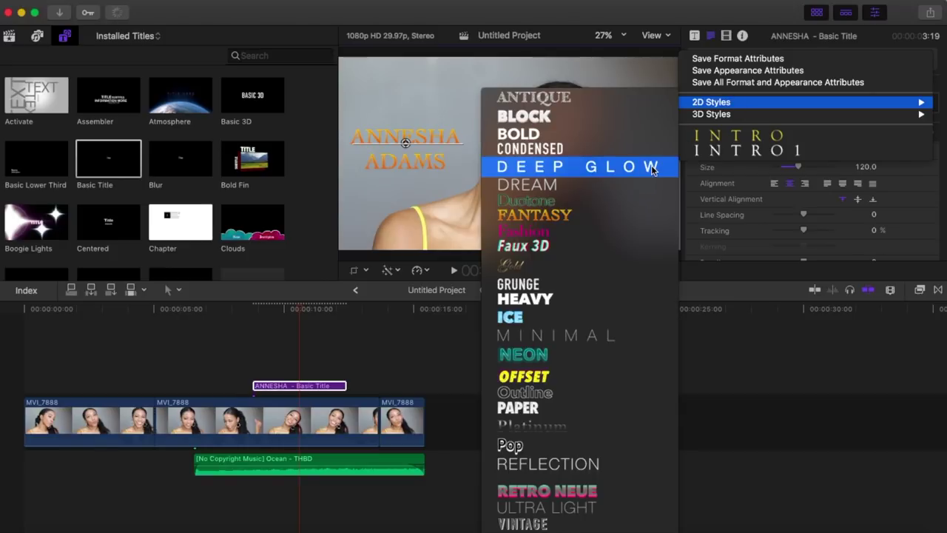
left_click(588, 463)
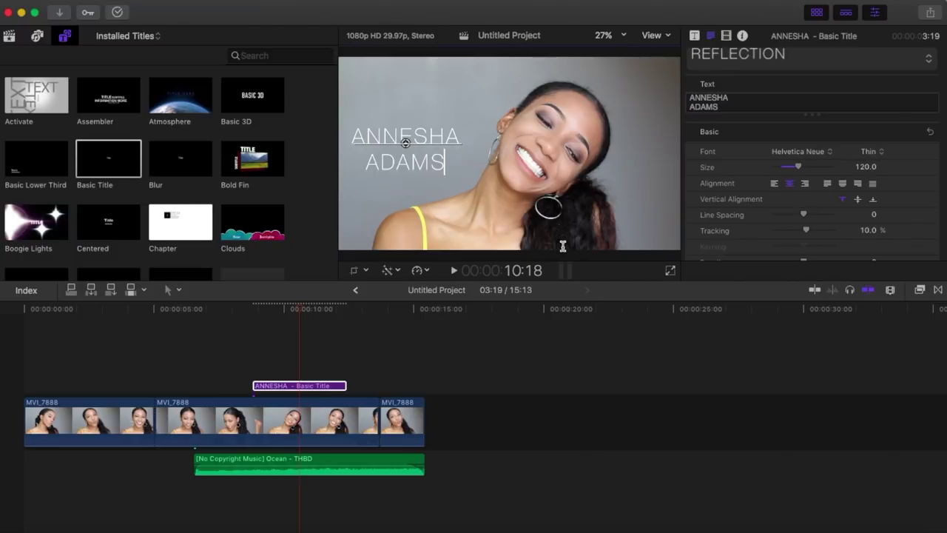
left_click(321, 386)
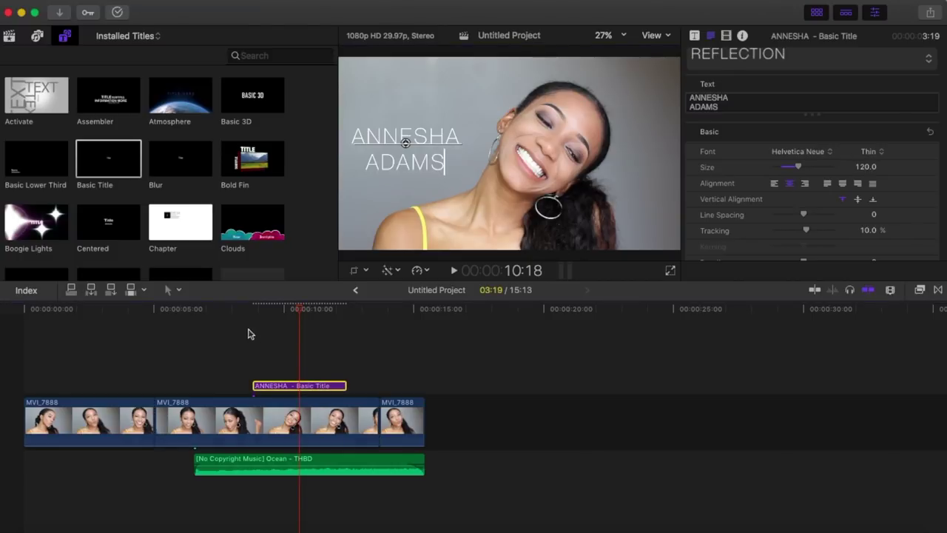
- Preview the REFLECTION name title, then select the middle MVI_7888 clip
left_click(252, 313)
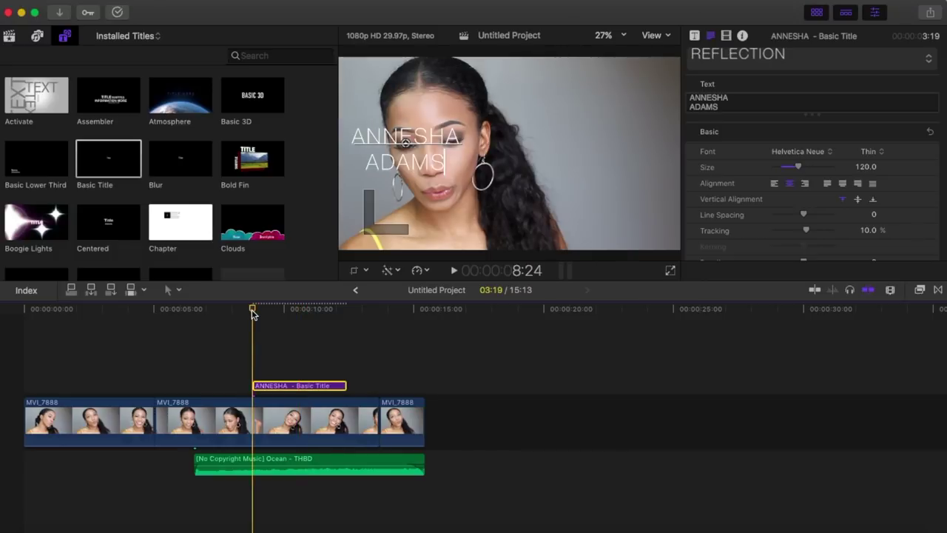
left_click_drag(254, 311, 255, 355)
left_click(453, 270)
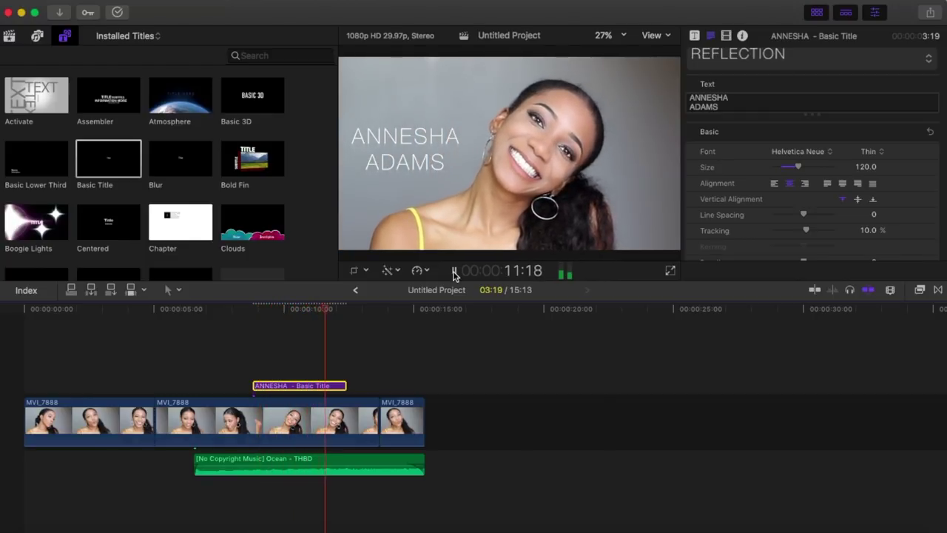
left_click(454, 271)
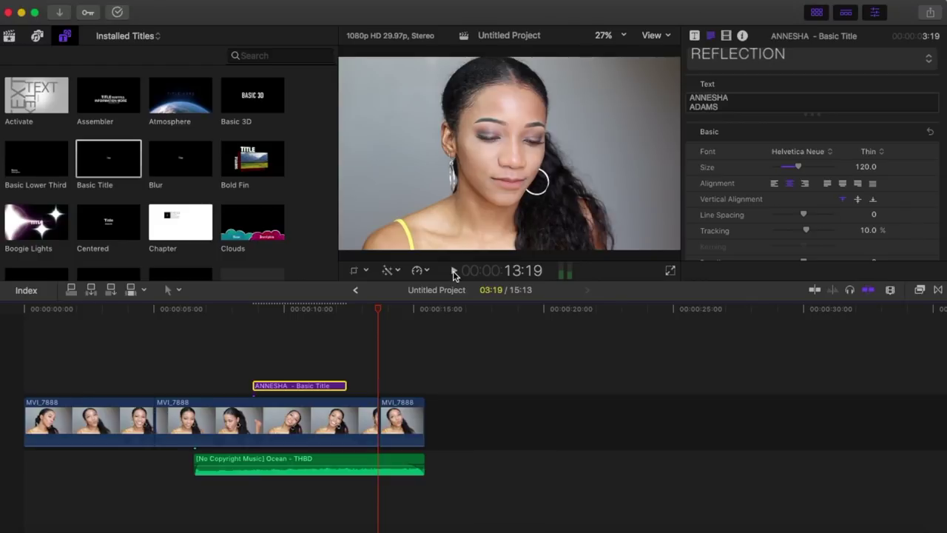
key("Up")
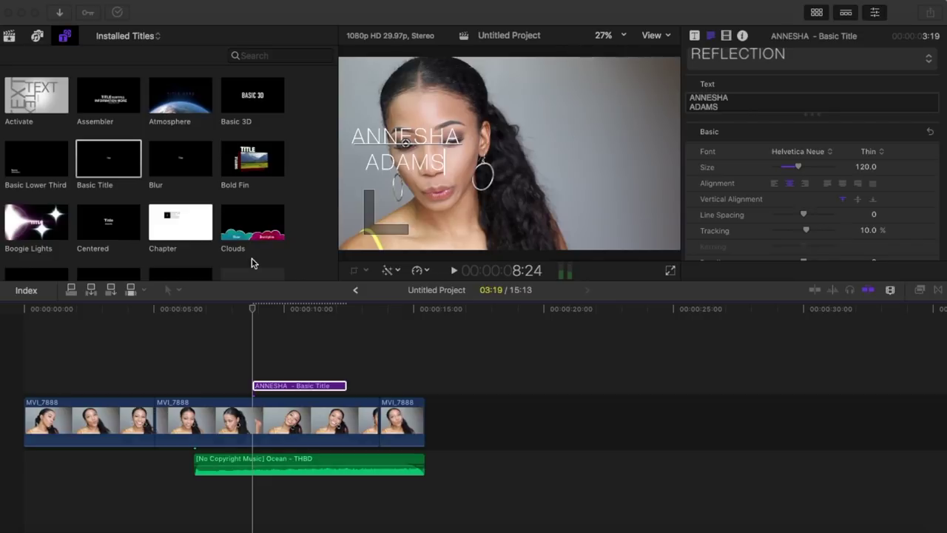
left_click(295, 422)
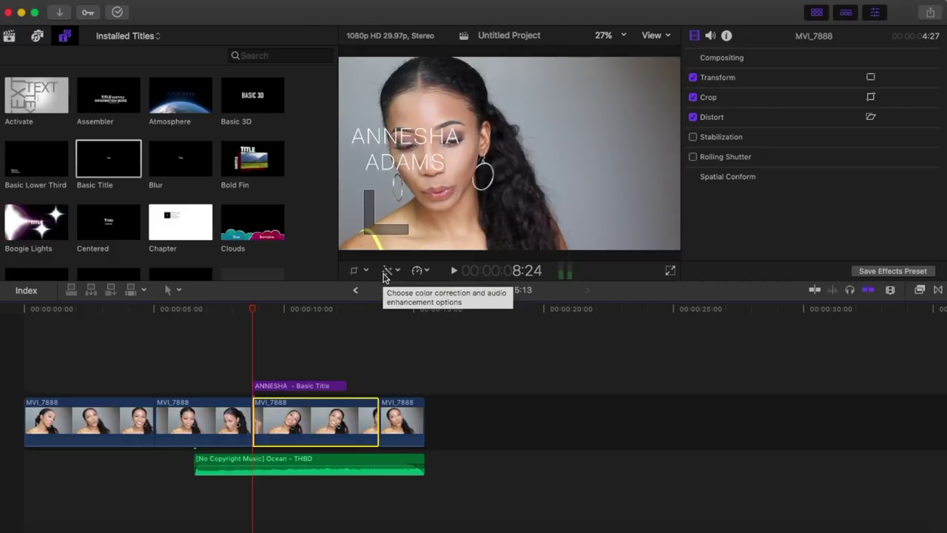
- Retime the middle MVI_7888 clip to Slow 50% and play it back
left_click(427, 273)
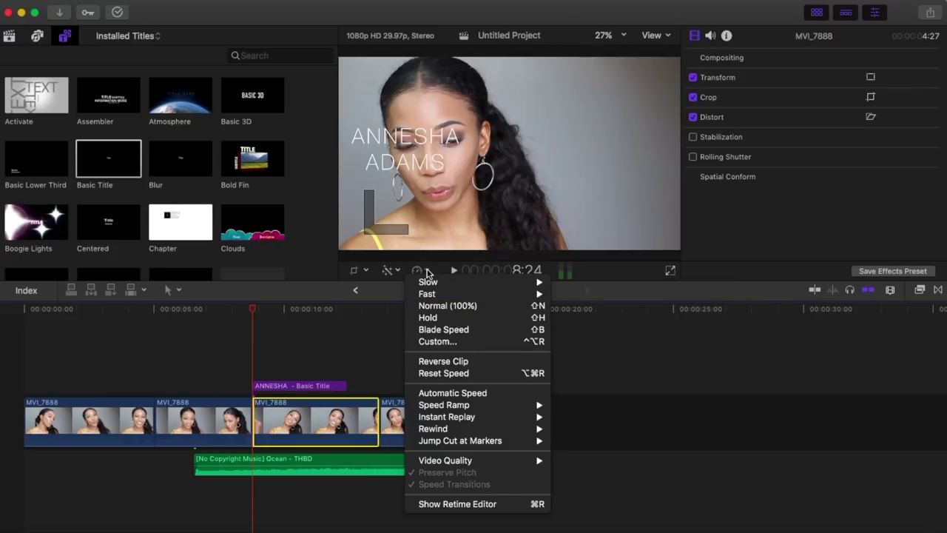
mouse_move(435, 286)
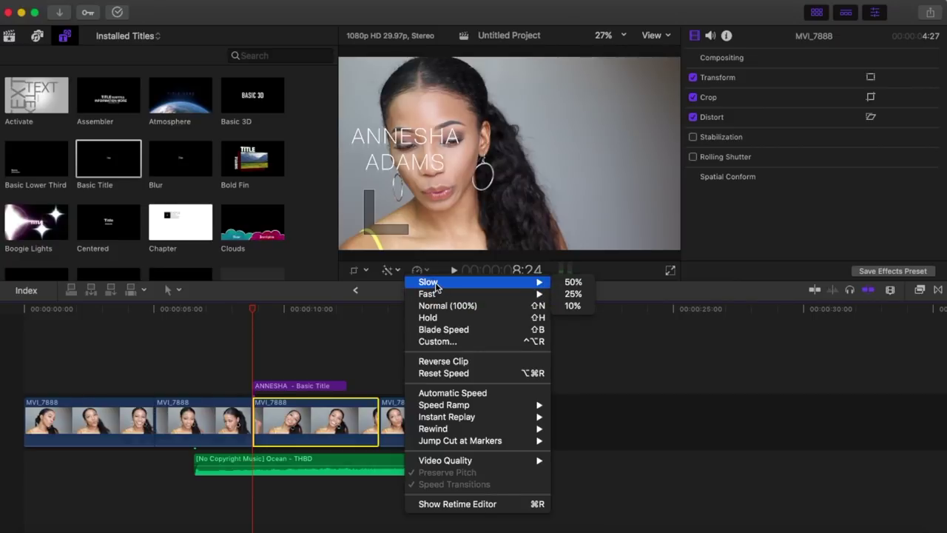
left_click(559, 281)
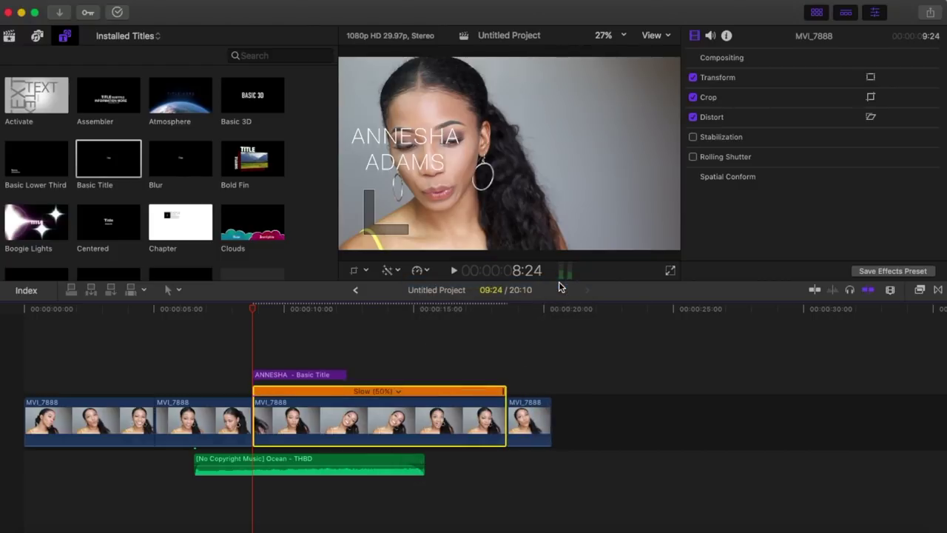
key("space")
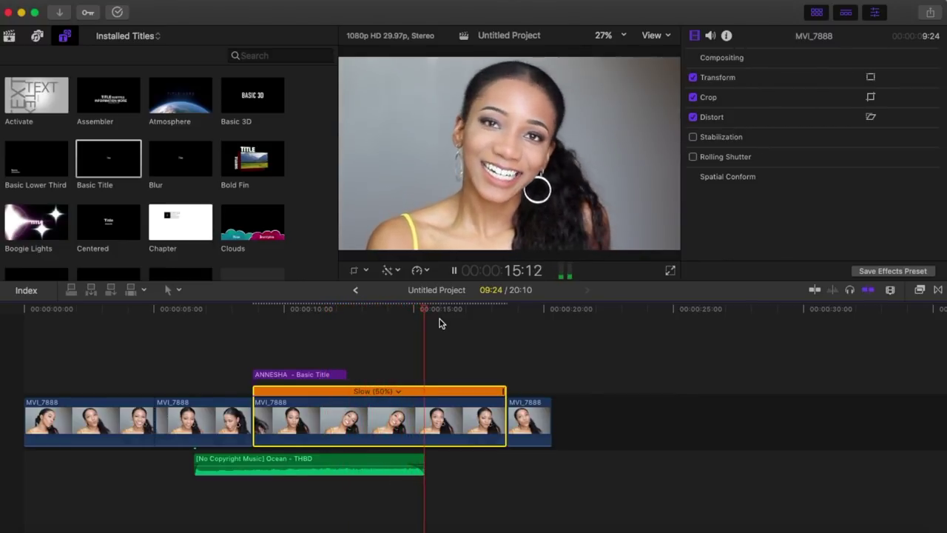
key("space")
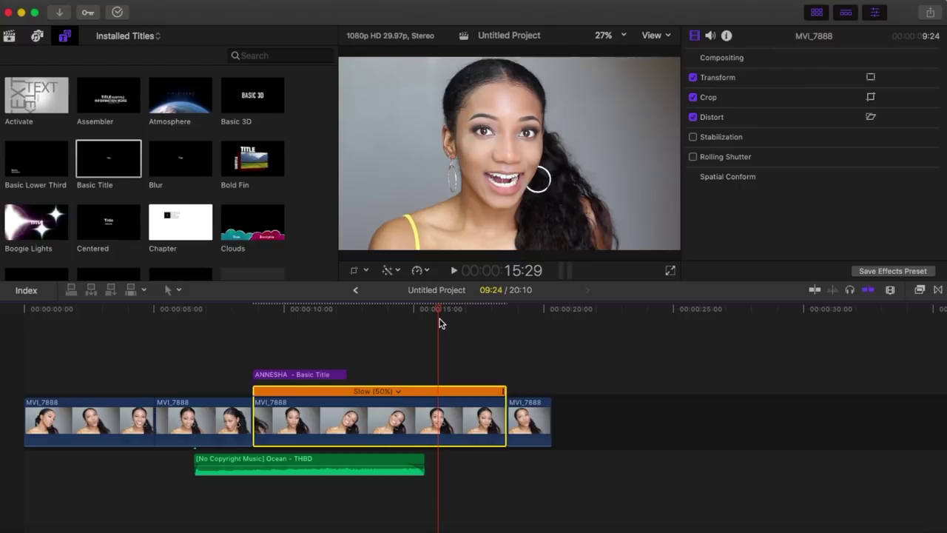
left_click(425, 273)
mouse_move(436, 294)
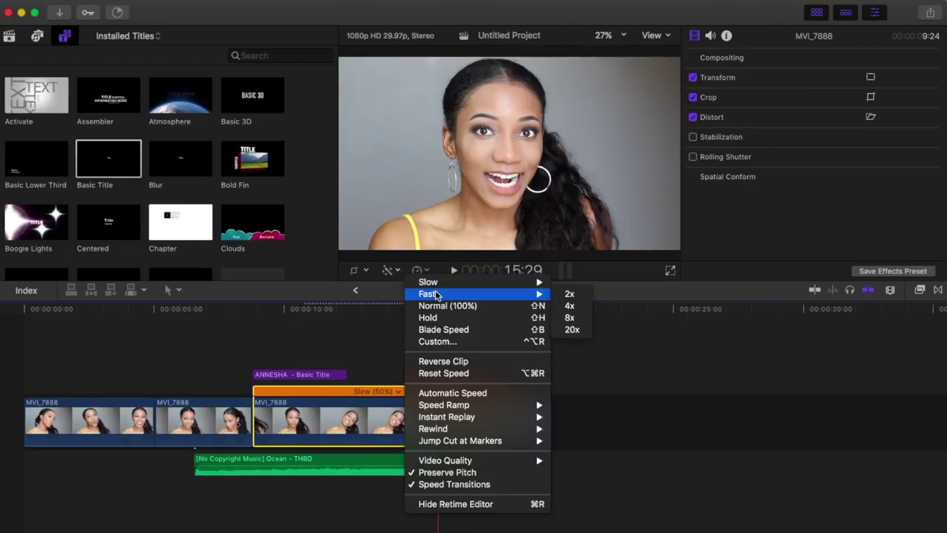
- Reset the middle clip to Normal (100%) speed and preview it from the title
left_click(437, 306)
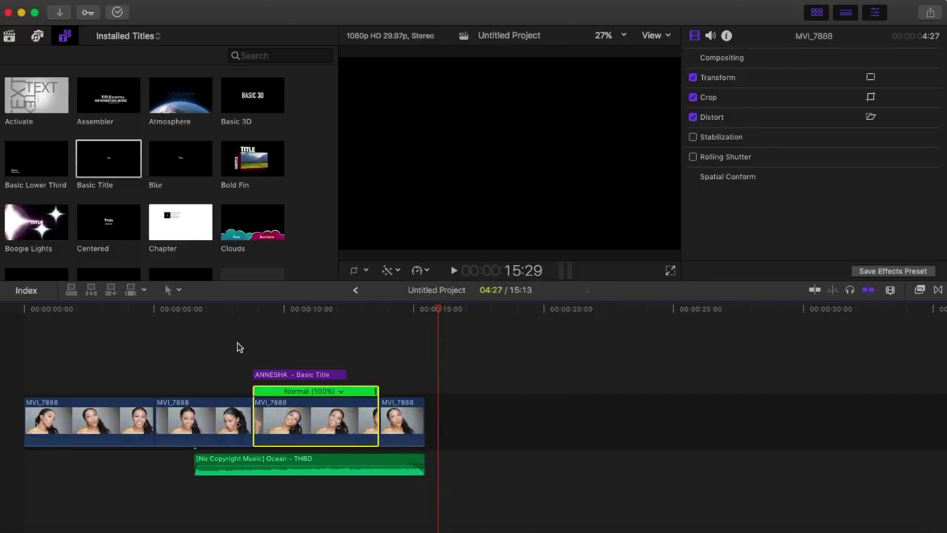
left_click(252, 316)
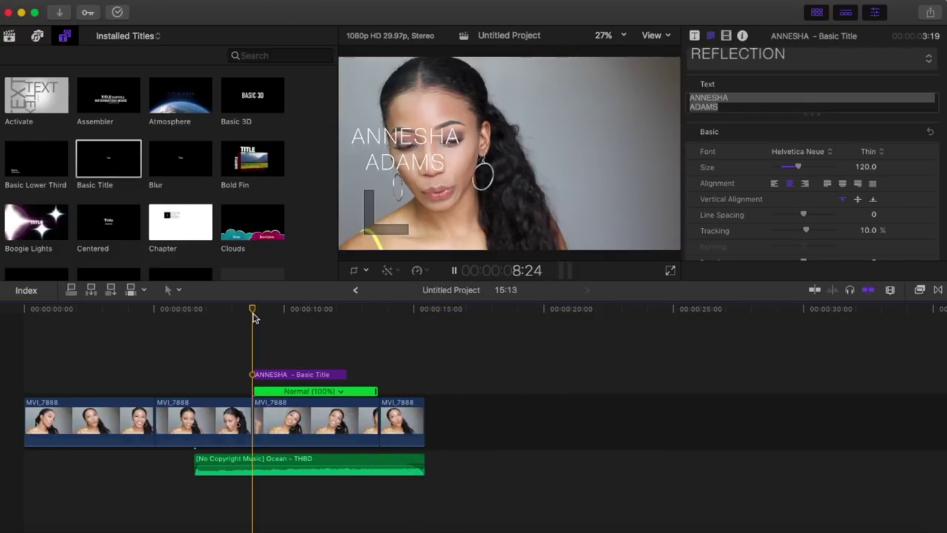
key("space")
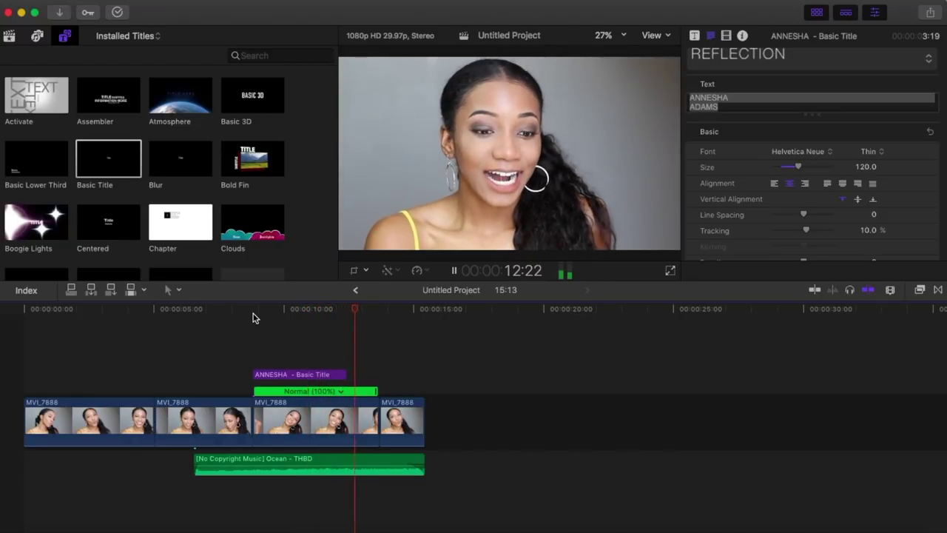
key("space")
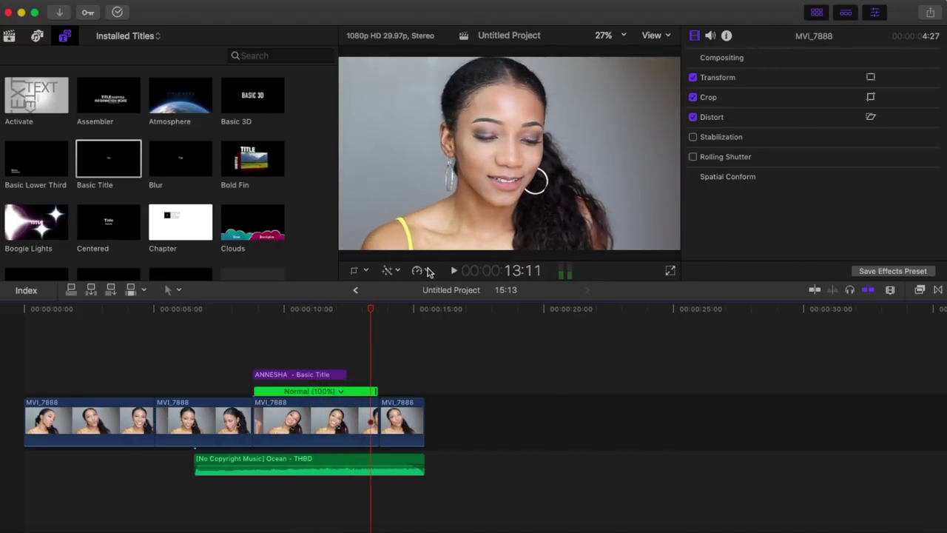
- Speed the middle clip up to Fast 2x and play the sped-up section
left_click(427, 270)
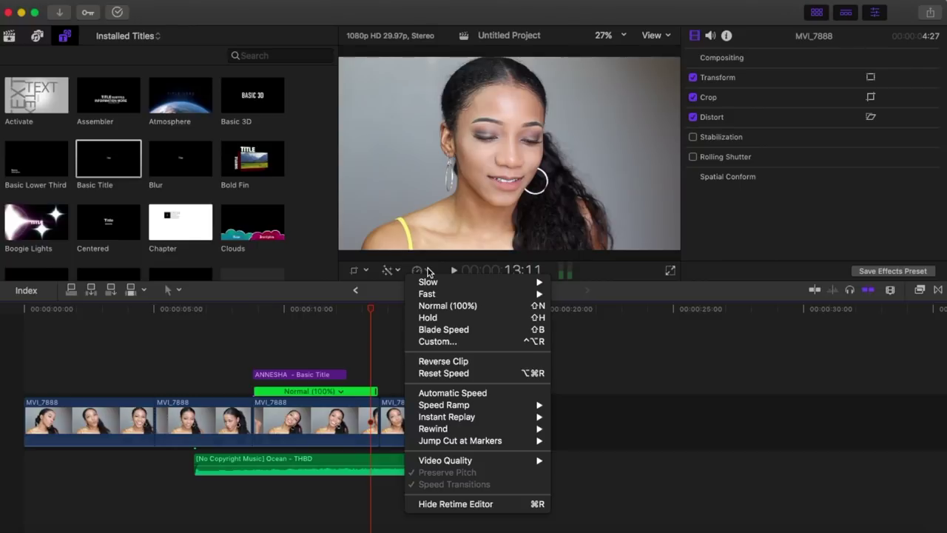
mouse_move(437, 294)
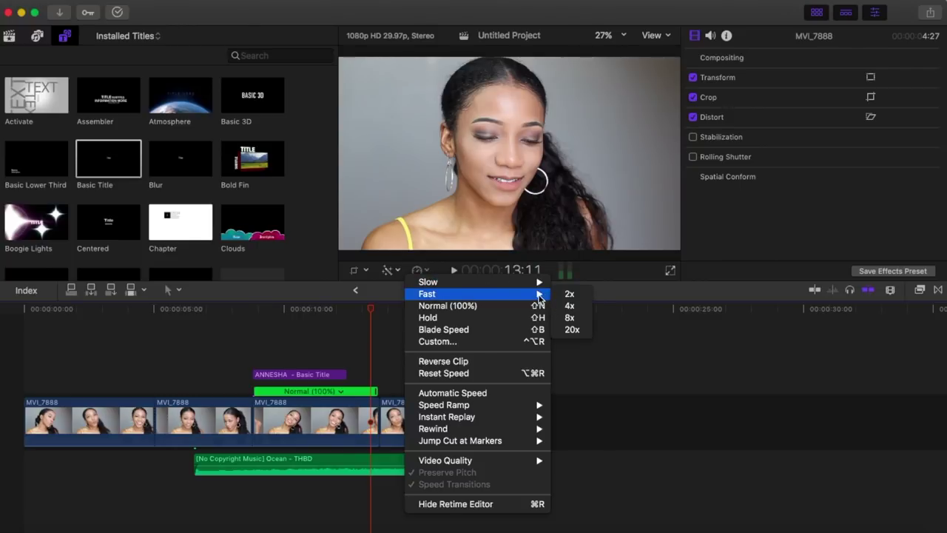
left_click(568, 295)
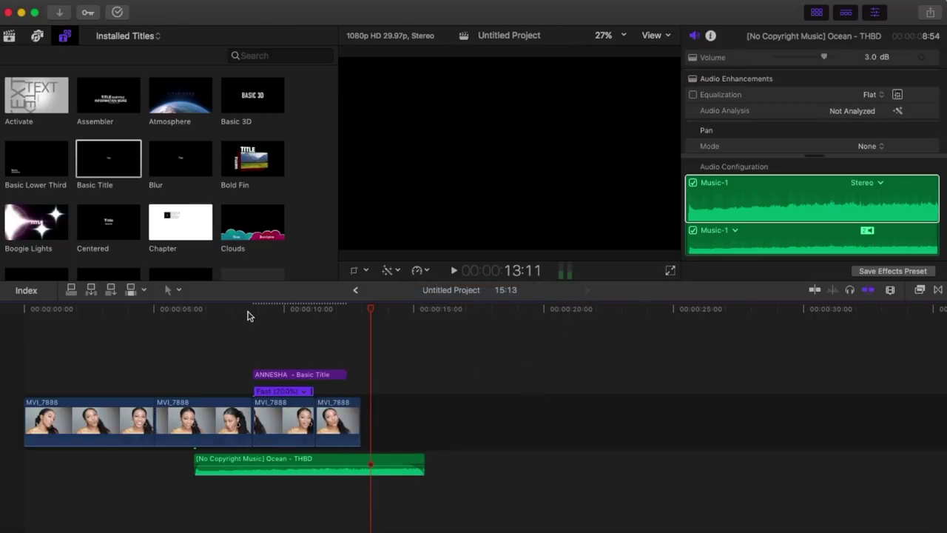
left_click(254, 309)
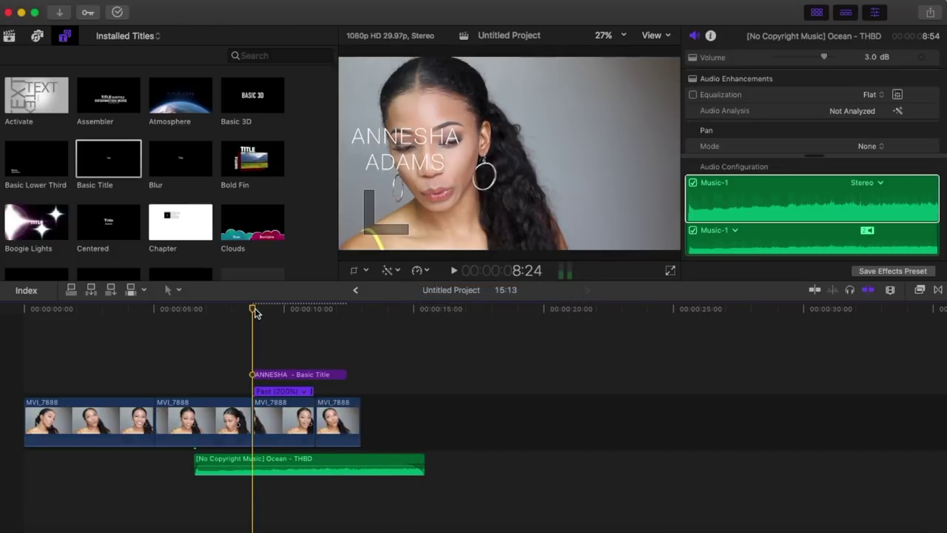
key("space")
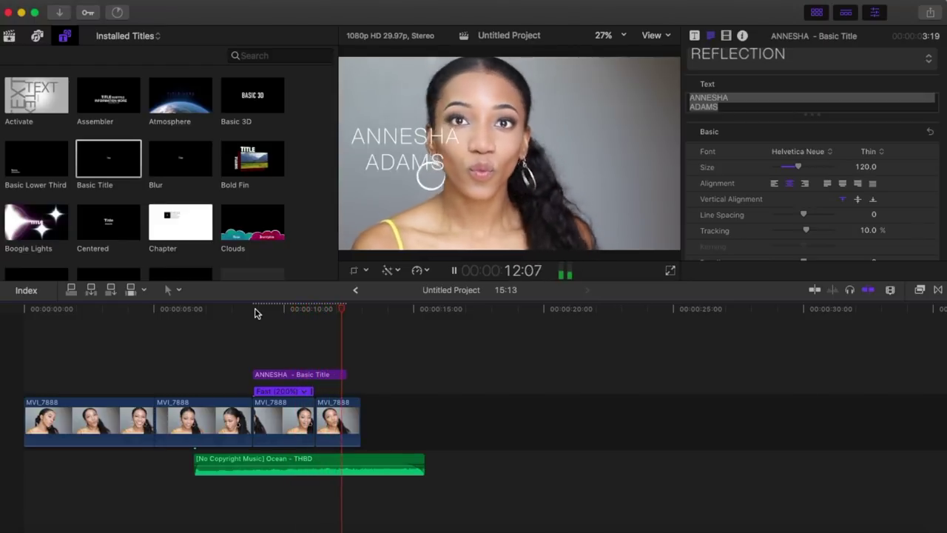
key("space")
left_click(259, 418)
- Add a 1x rewind to the middle clip, preview it, then reset it to Normal (100%)
left_click(260, 419)
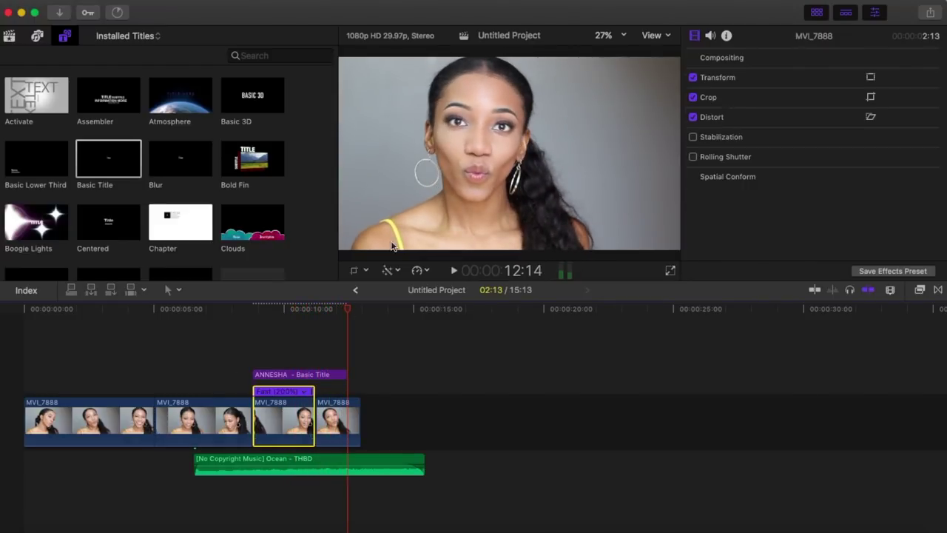
left_click(419, 271)
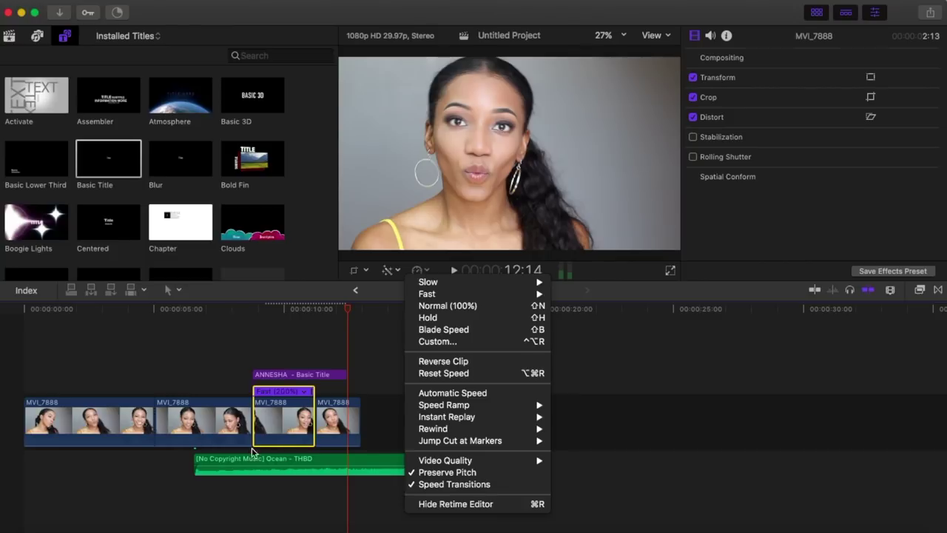
mouse_move(462, 406)
mouse_move(500, 425)
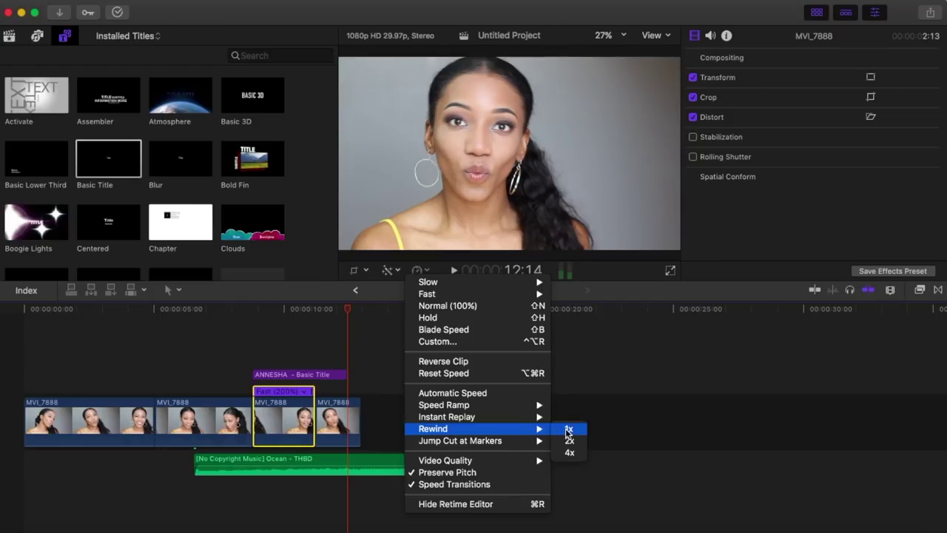
left_click(568, 430)
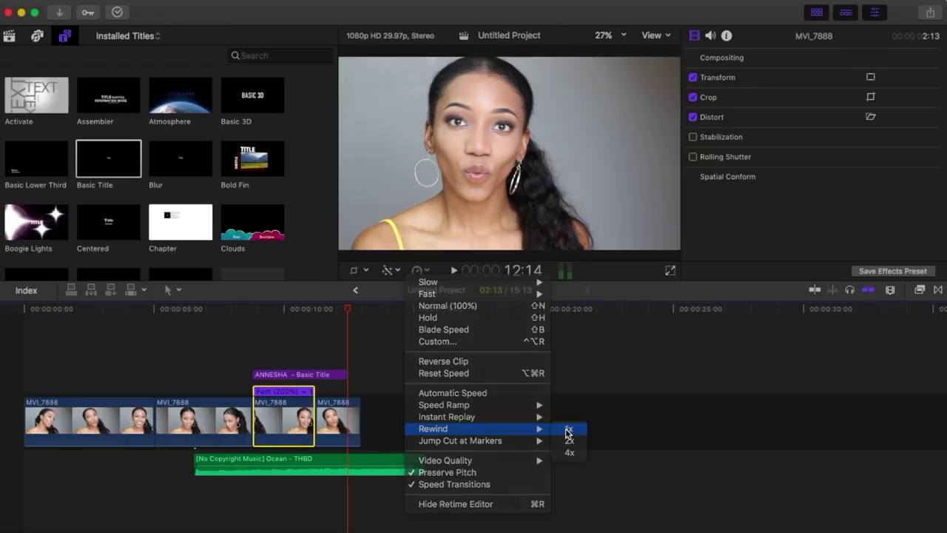
left_click(253, 312)
key("space")
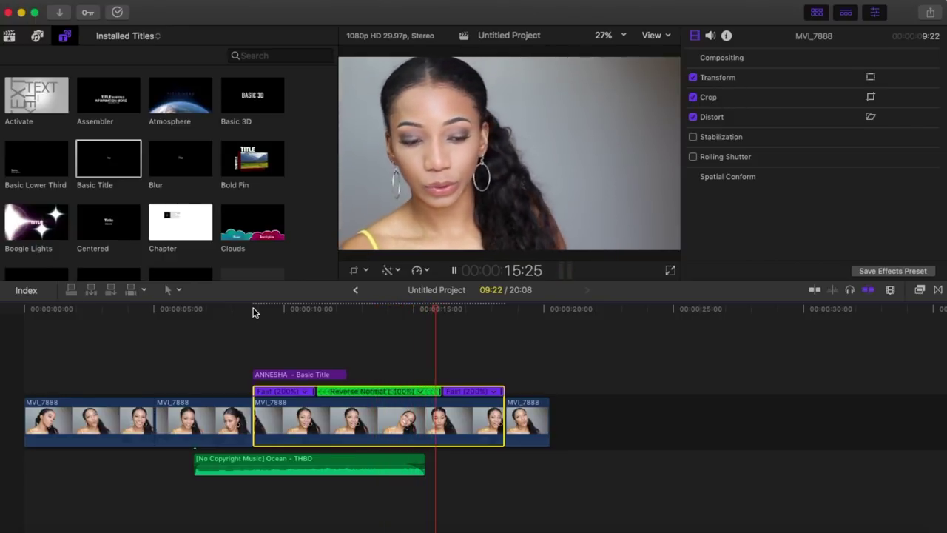
key("space")
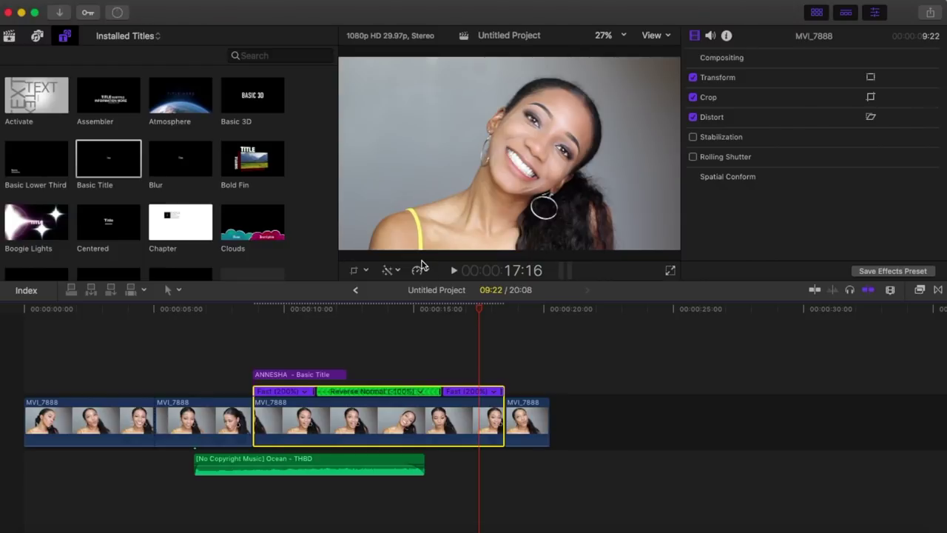
left_click(422, 270)
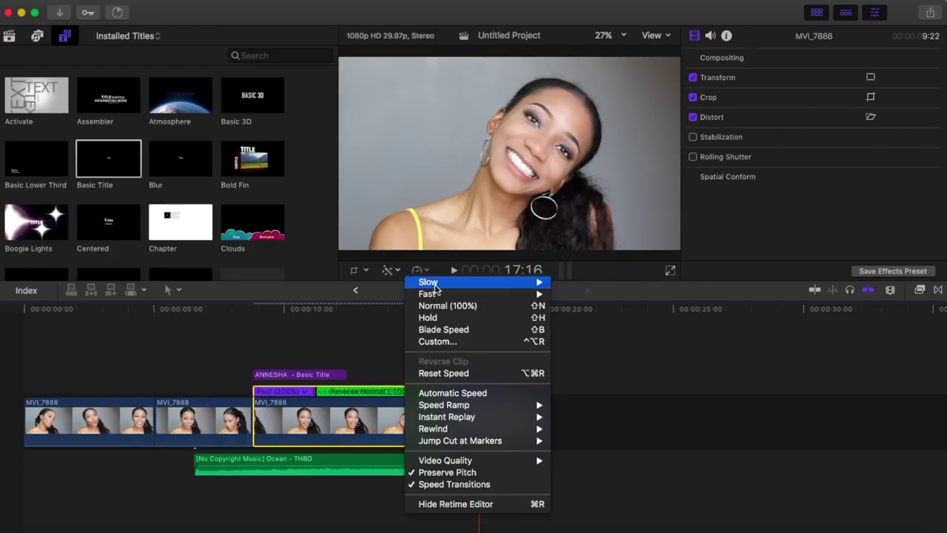
left_click(446, 306)
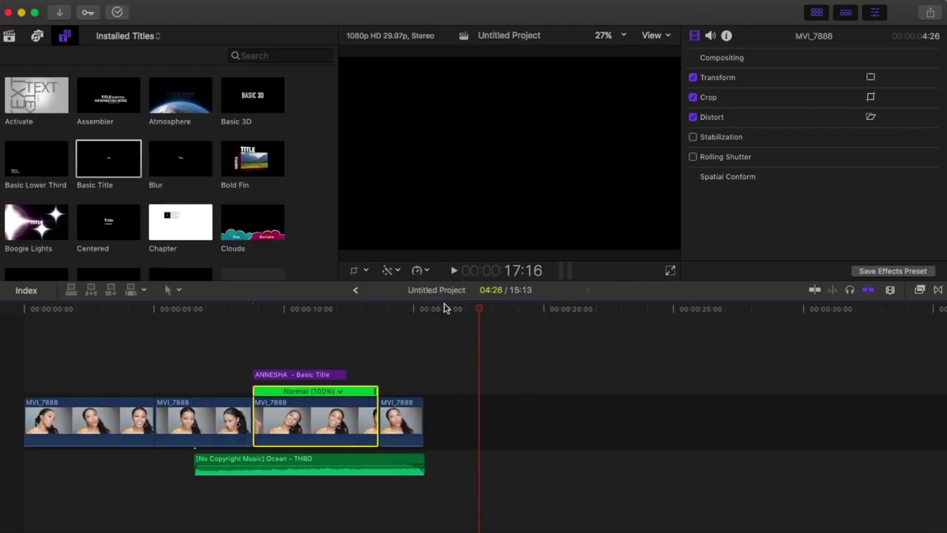
- Shift the clip's colour tint and raise its exposure in the Color Board
left_click(396, 272)
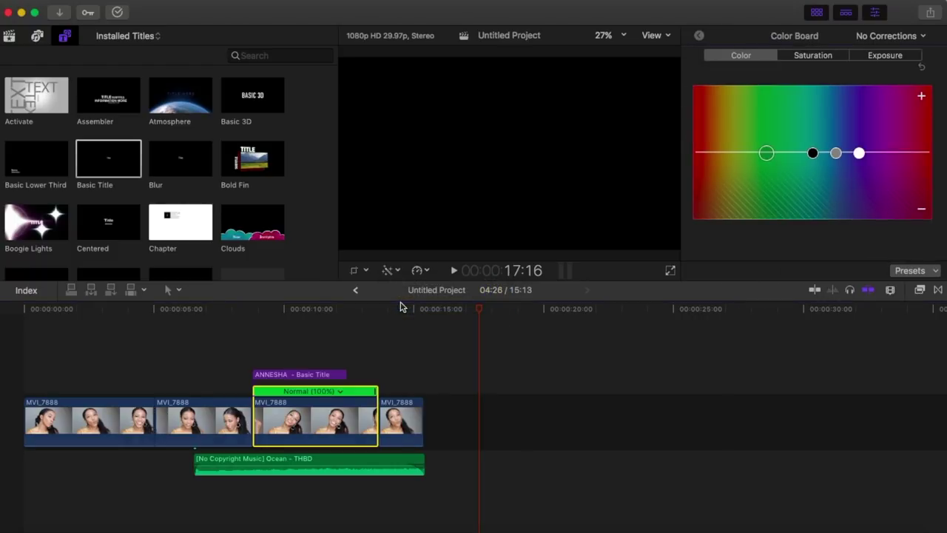
left_click_drag(766, 153, 814, 171)
left_click(881, 55)
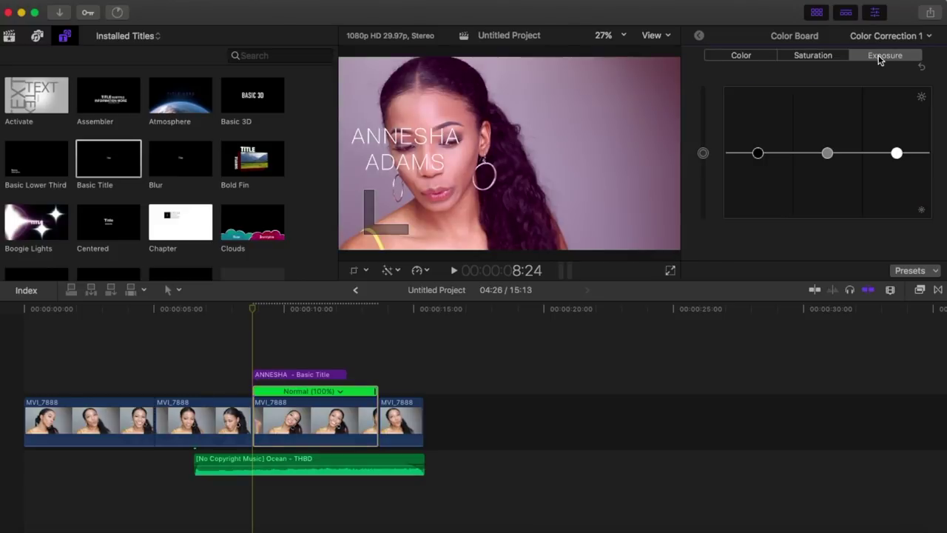
left_click_drag(702, 156, 702, 131)
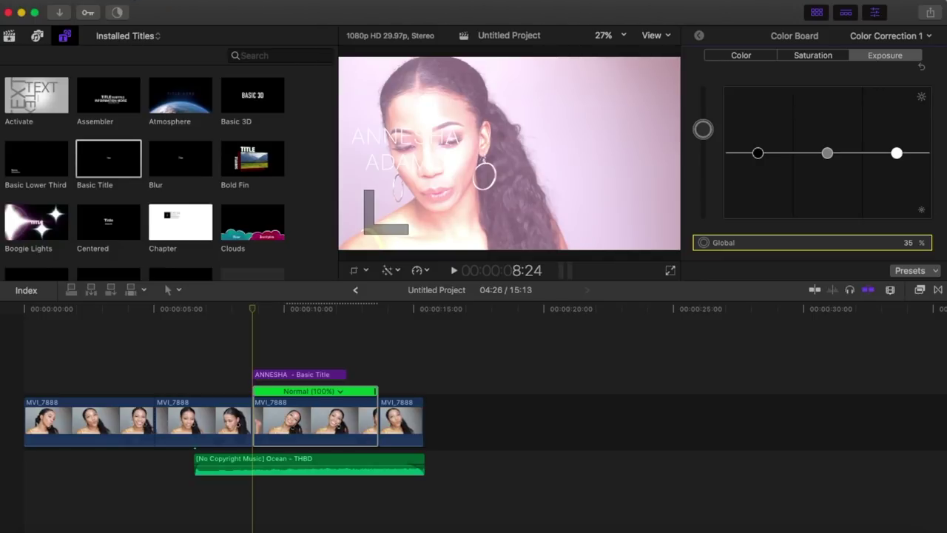
- Undo both colour modifications and show the Makeup event's clips in the browser
left_click(141, 1)
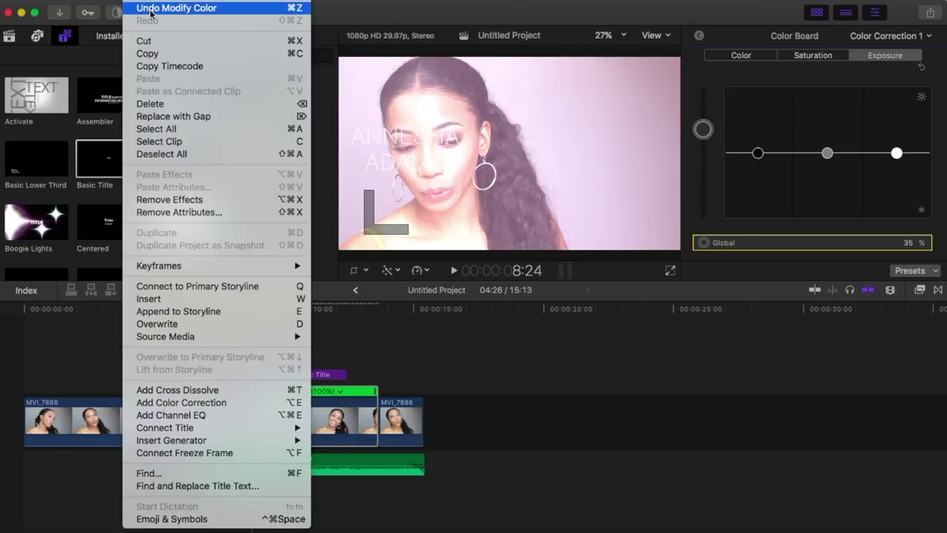
left_click(148, 7)
left_click(144, 2)
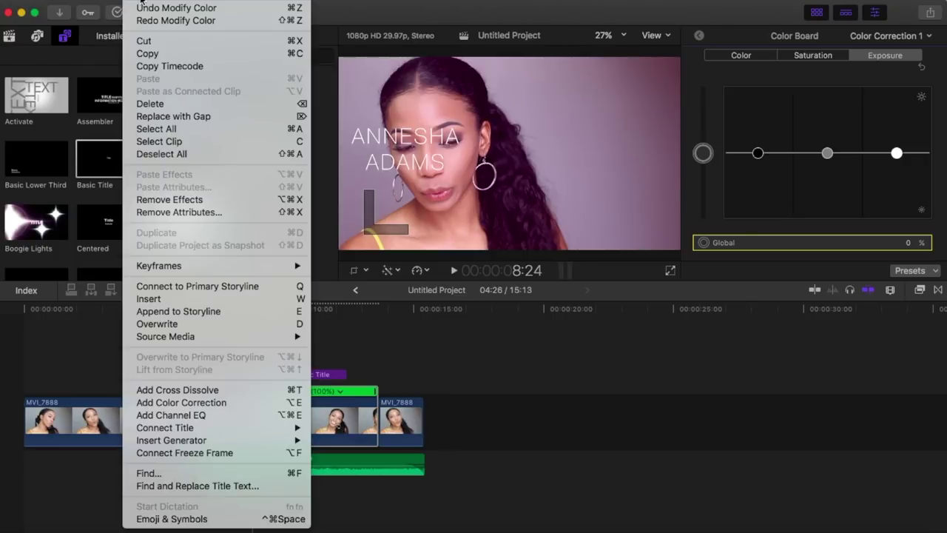
left_click(146, 9)
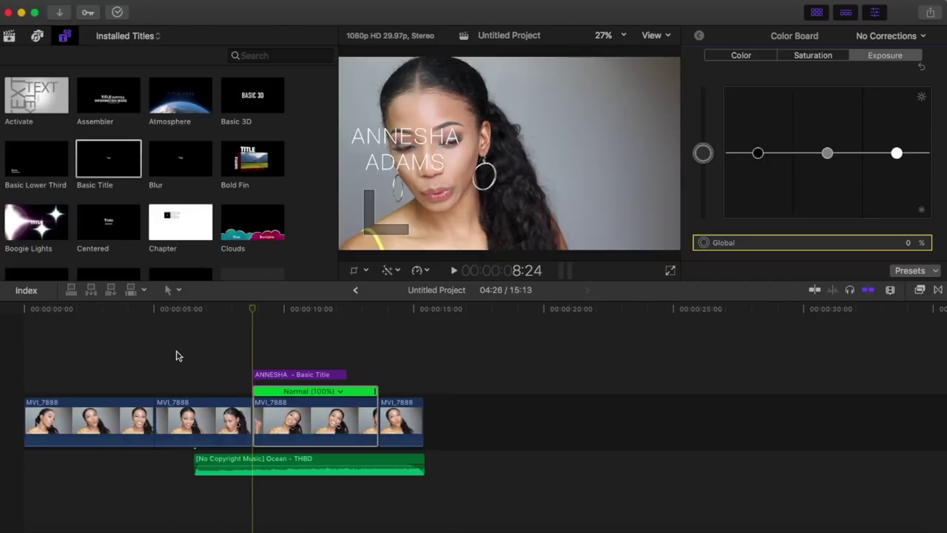
left_click(11, 36)
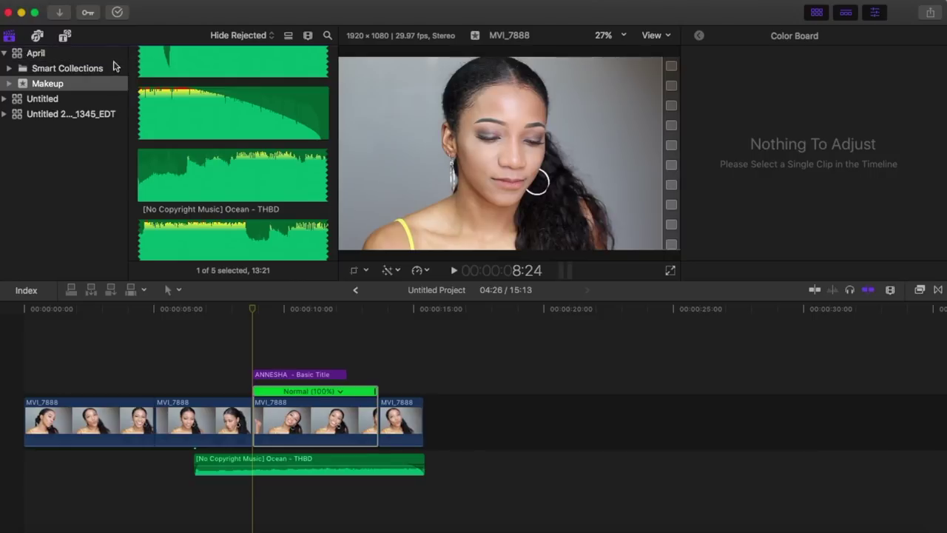
- Drag MVI_7712 from the browser above the MVI_7888 clips at the timeline start
scroll(172, 100, "down", 10)
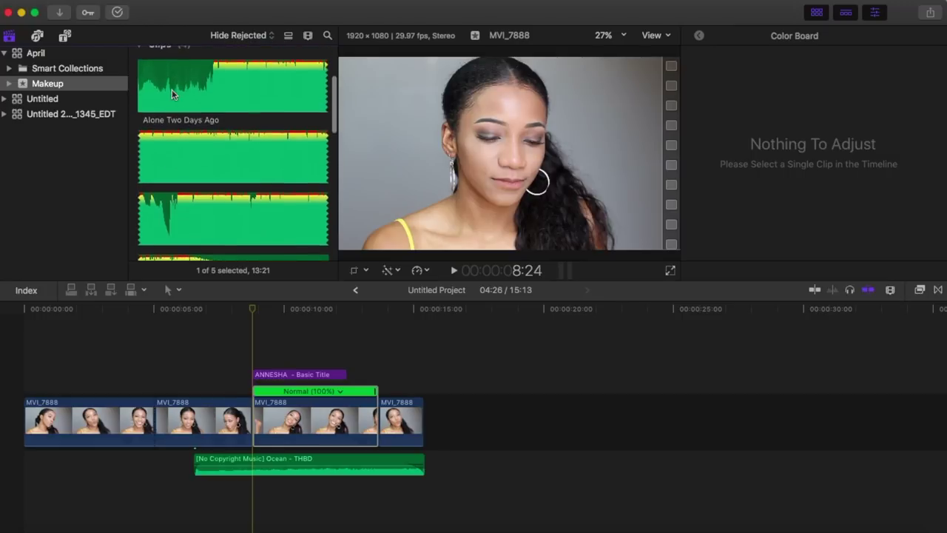
scroll(171, 105, "down", 2)
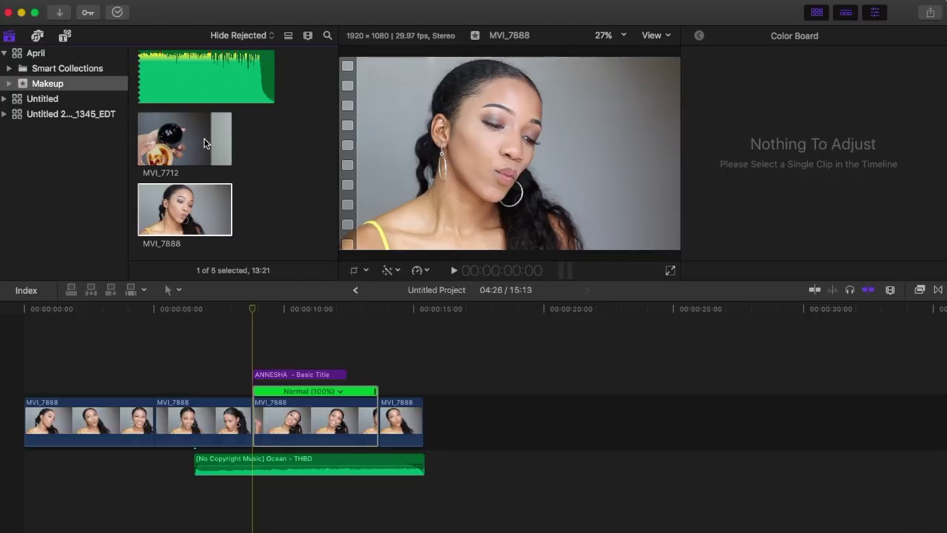
left_click(184, 137)
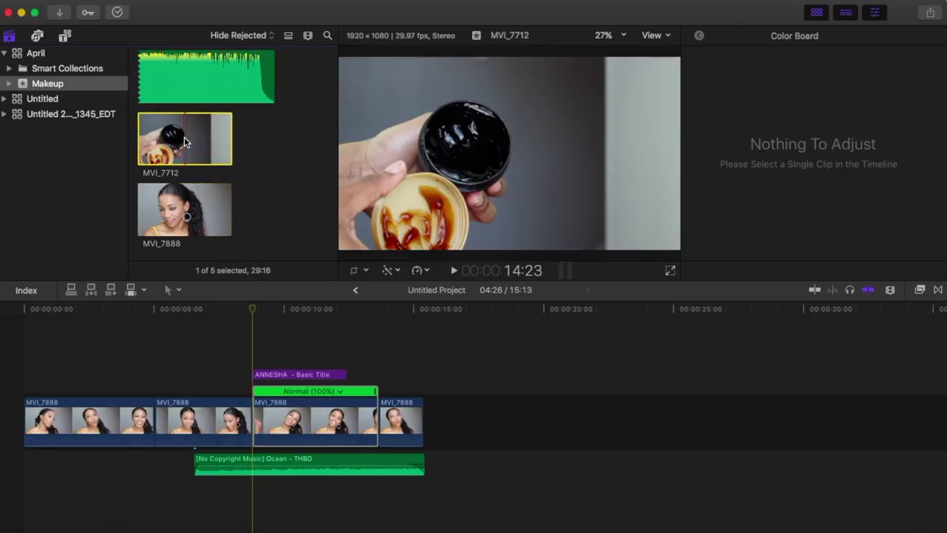
left_click_drag(184, 137, 53, 362)
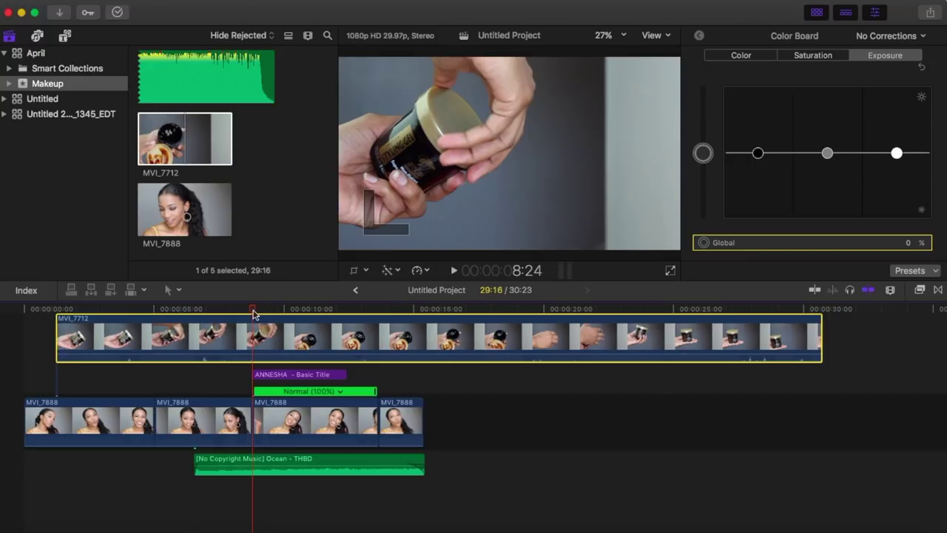
- Blade MVI_7712 at the four-second mark and delete its right piece
left_click(57, 310)
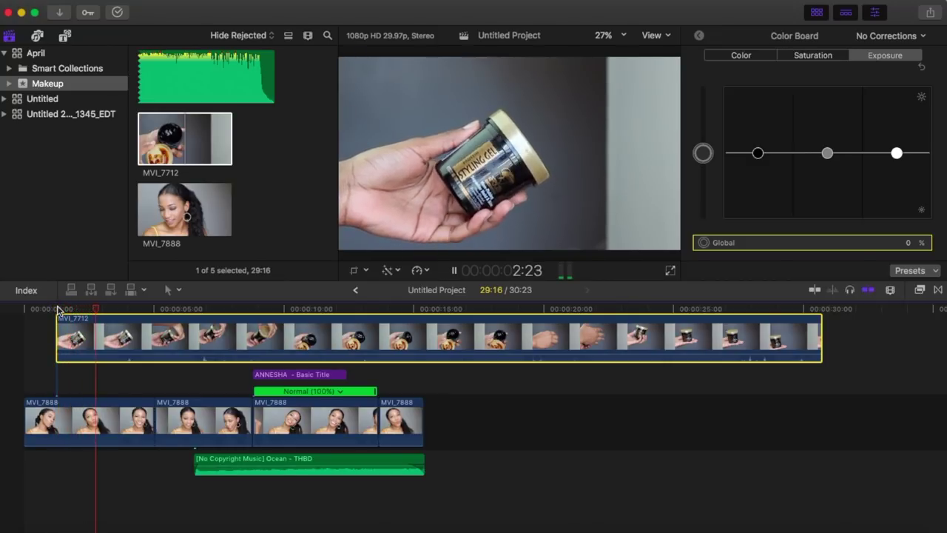
key("k")
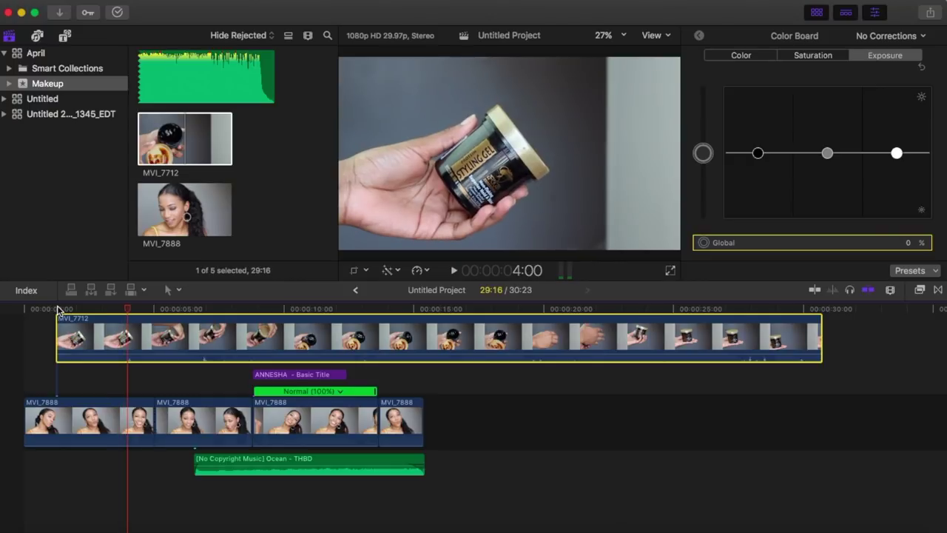
key("super+b")
left_click(199, 336)
key("Delete")
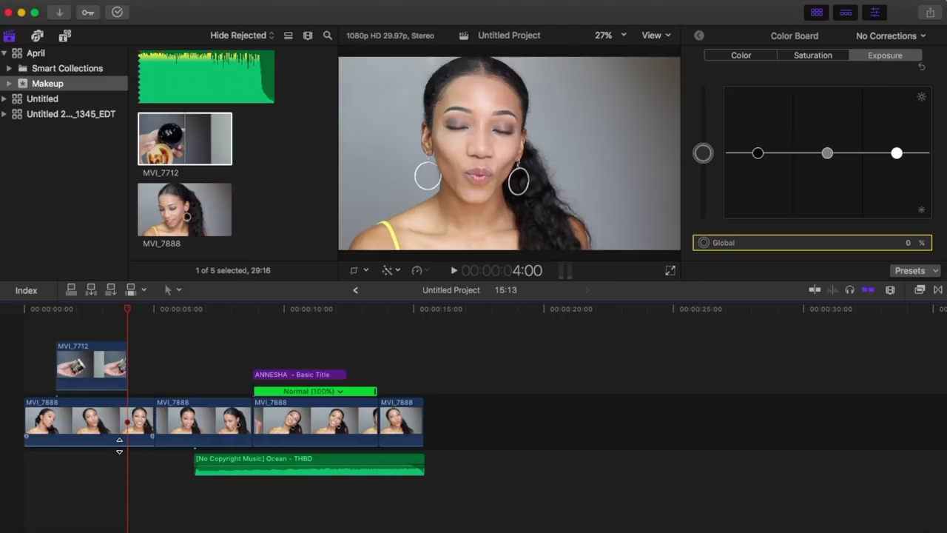
- Play the trimmed overlay edit back from the start of the timeline
left_click(30, 310)
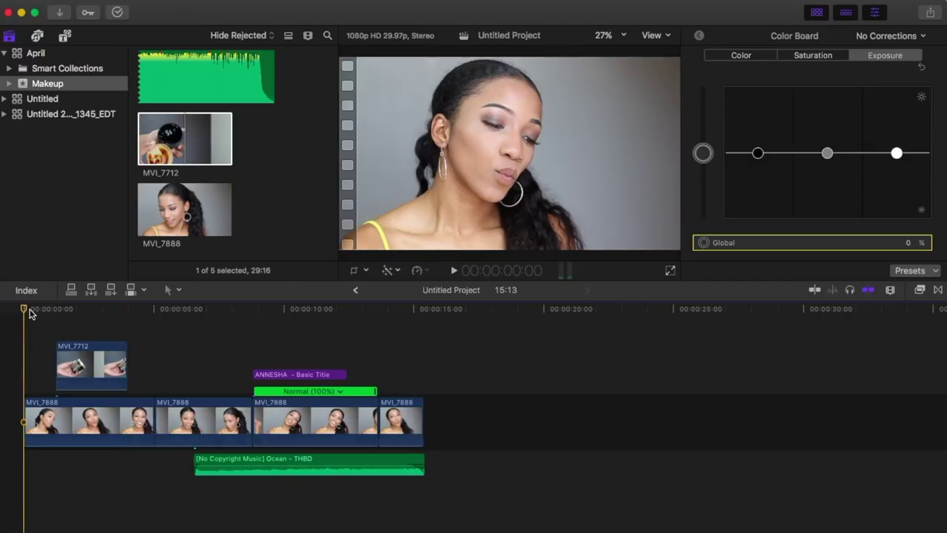
key("space")
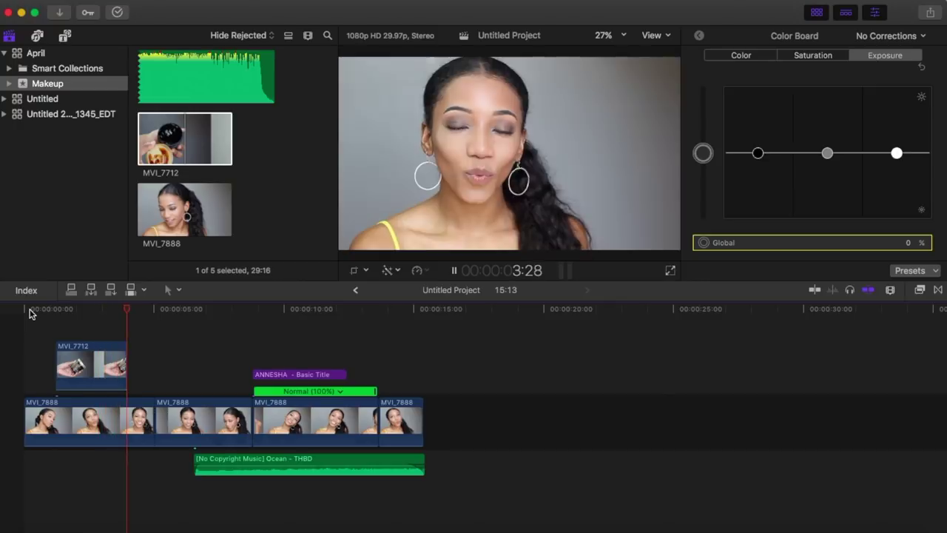
key("space")
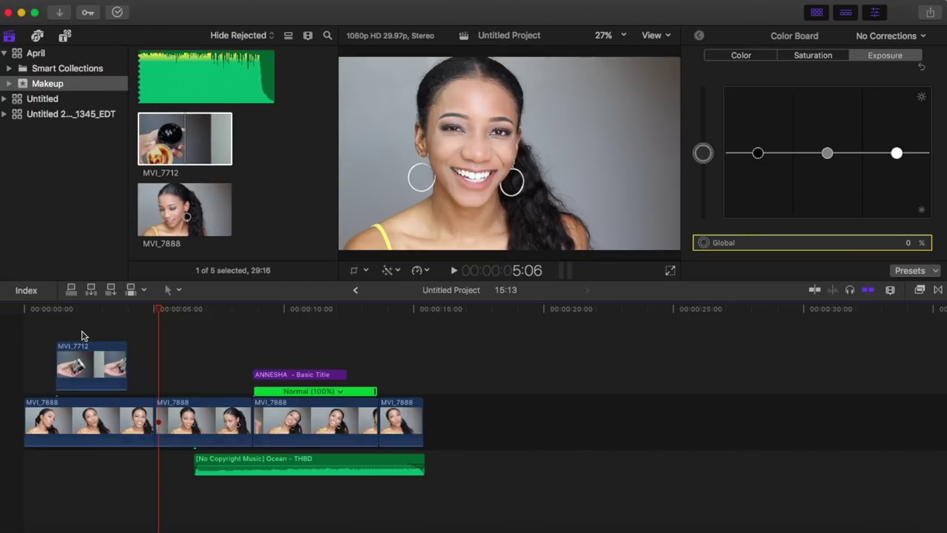
key("Down")
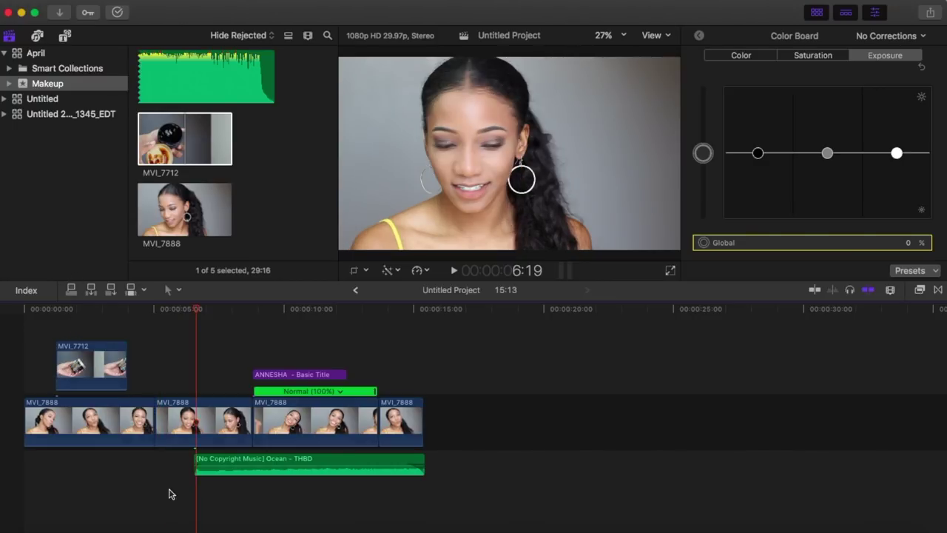
left_click(23, 309)
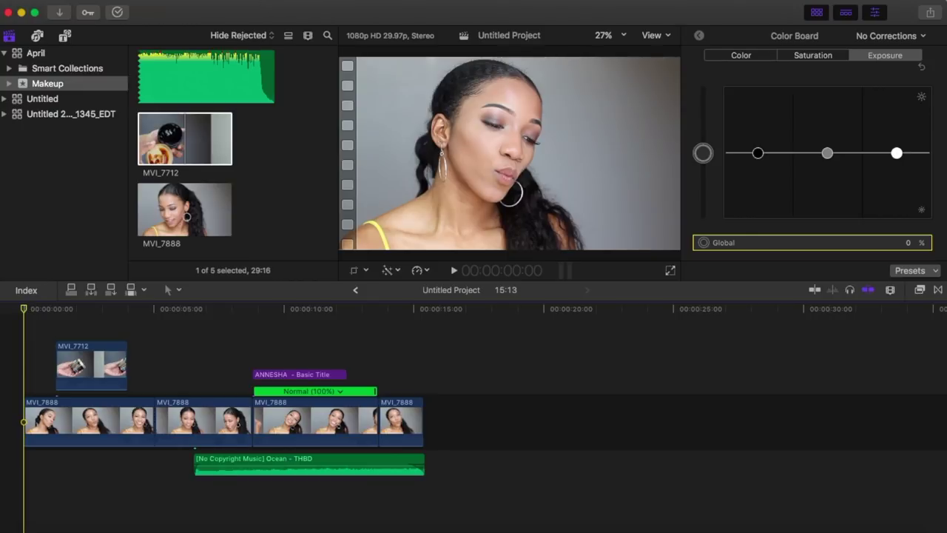
- Open the Record Voiceover window from the Window menu
left_click(339, 0)
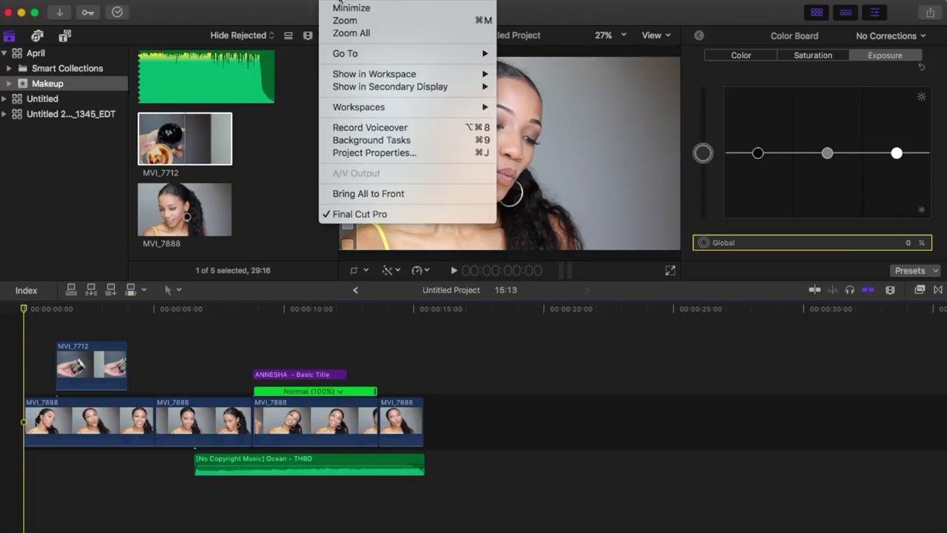
left_click(393, 128)
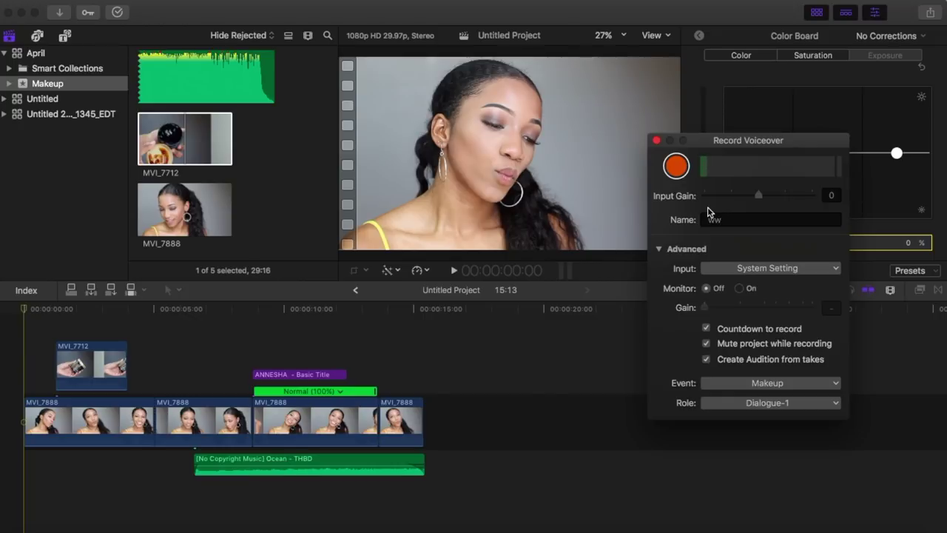
- Record a short voiceover as clip ww-1 at the timeline start, then close the recorder
left_click(674, 166)
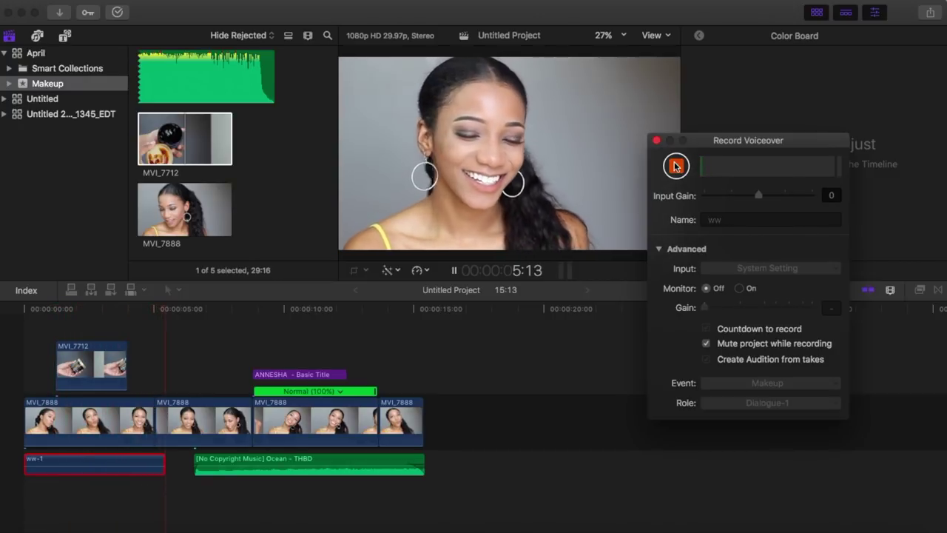
left_click(676, 166)
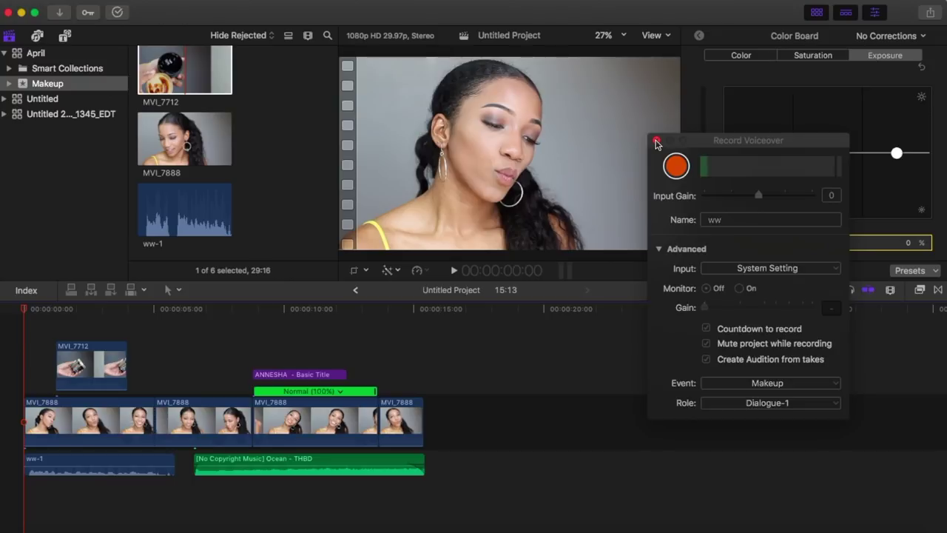
left_click(657, 142)
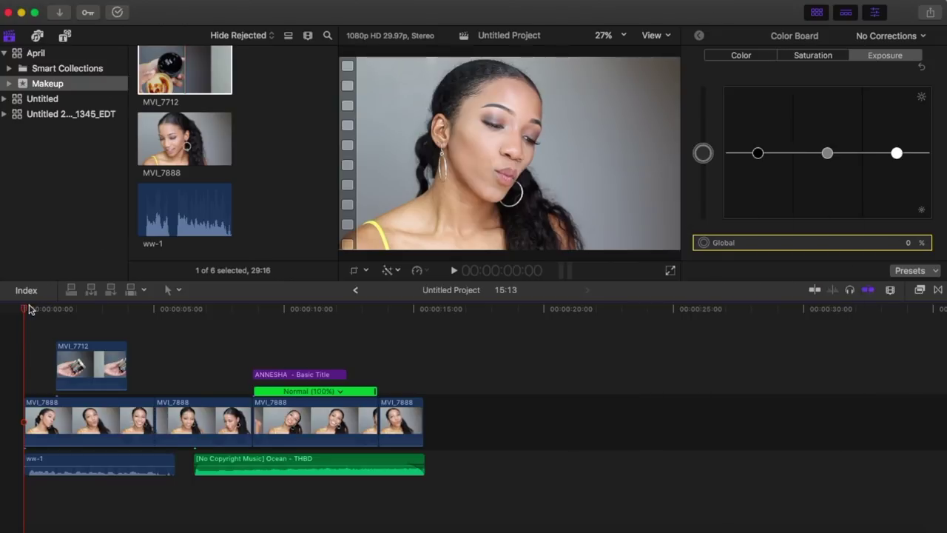
- Preview the opening, then lower the ww-1 voiceover clip's volume to about -10 dB
key("space")
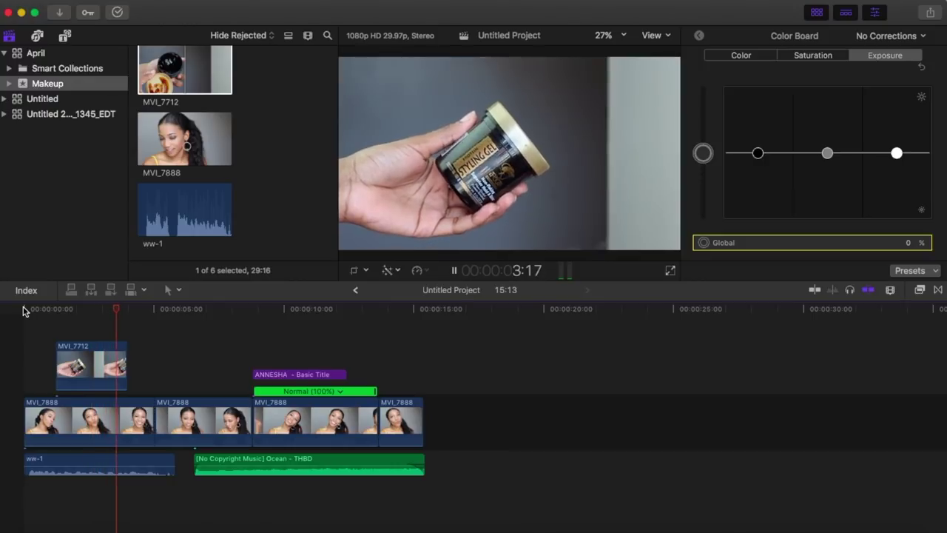
key("space")
left_click(60, 464)
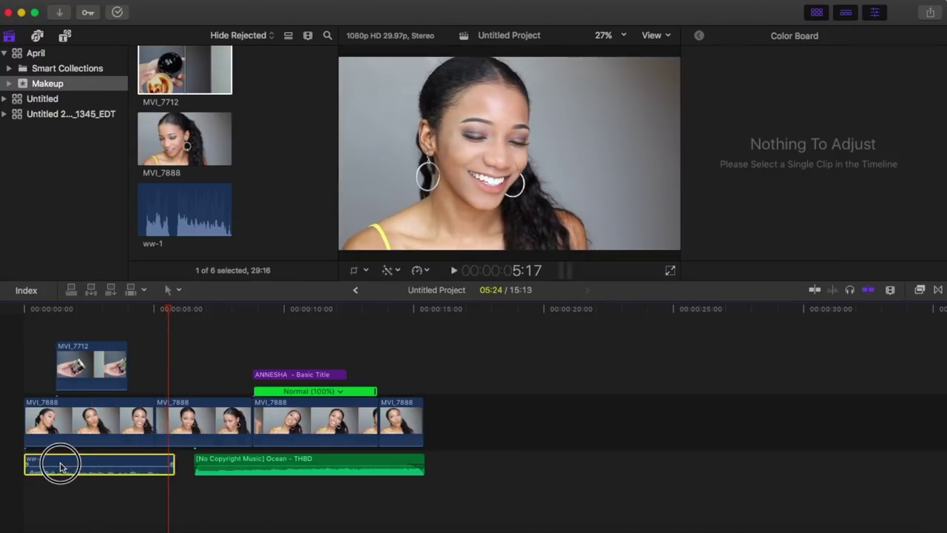
mouse_move(62, 465)
left_click_drag(62, 465, 64, 469)
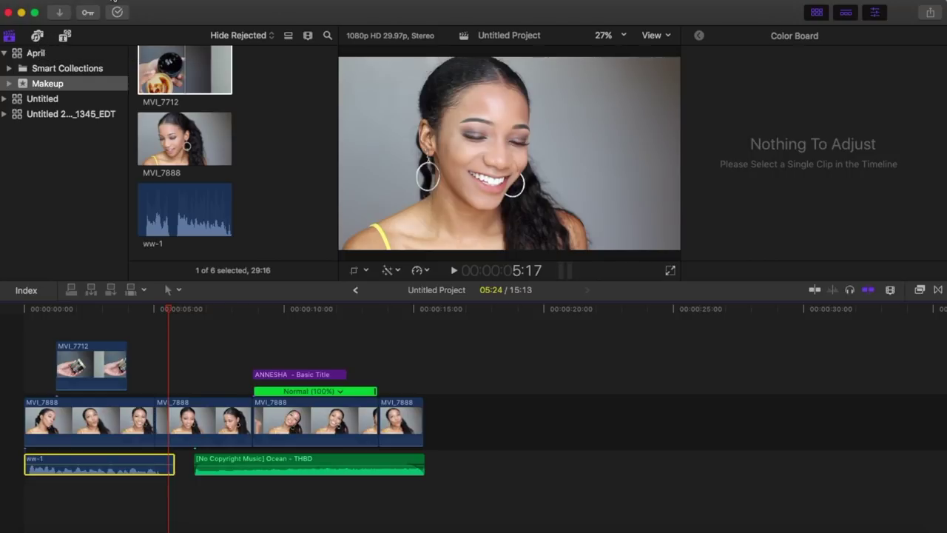
left_click(113, 1)
mouse_move(148, 76)
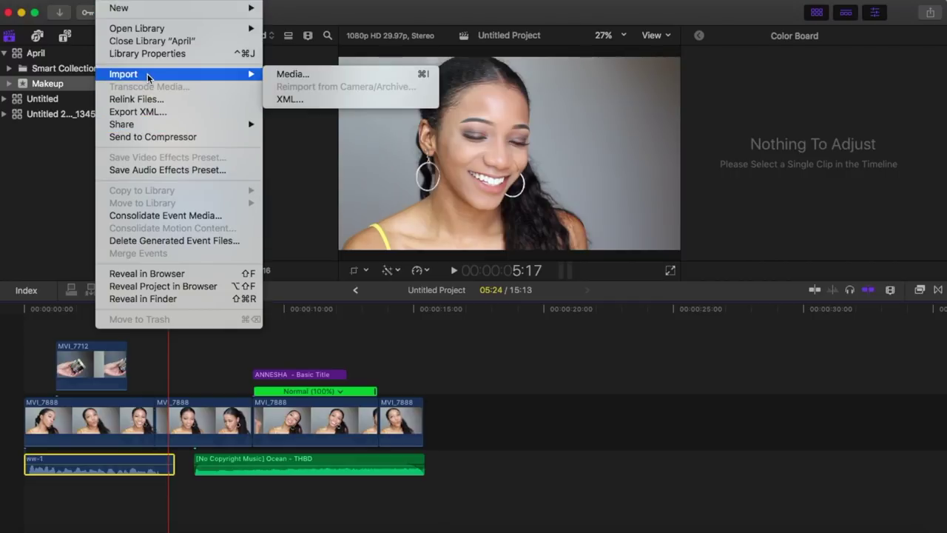
- Import the photo IMG_7903.JPG from the media import window into the Makeup event
left_click(292, 74)
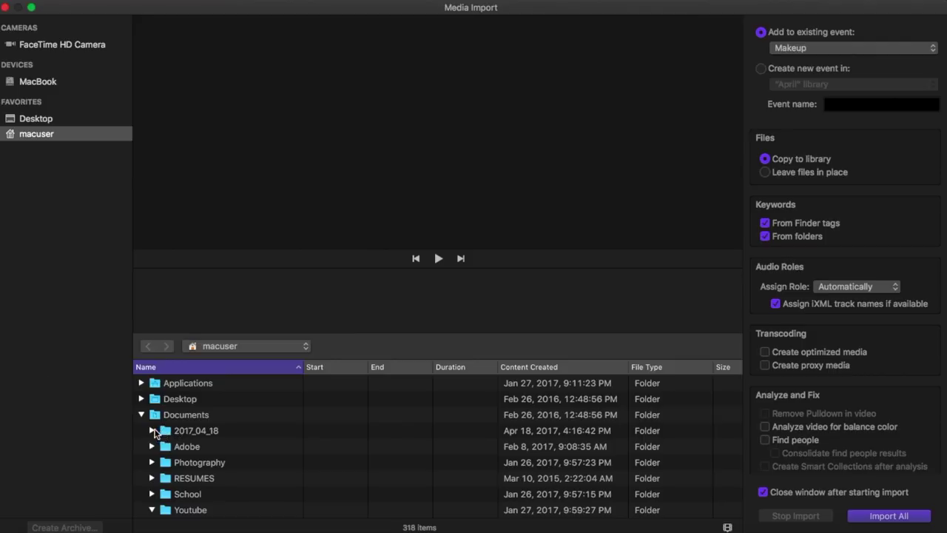
scroll(209, 477, "down", 2)
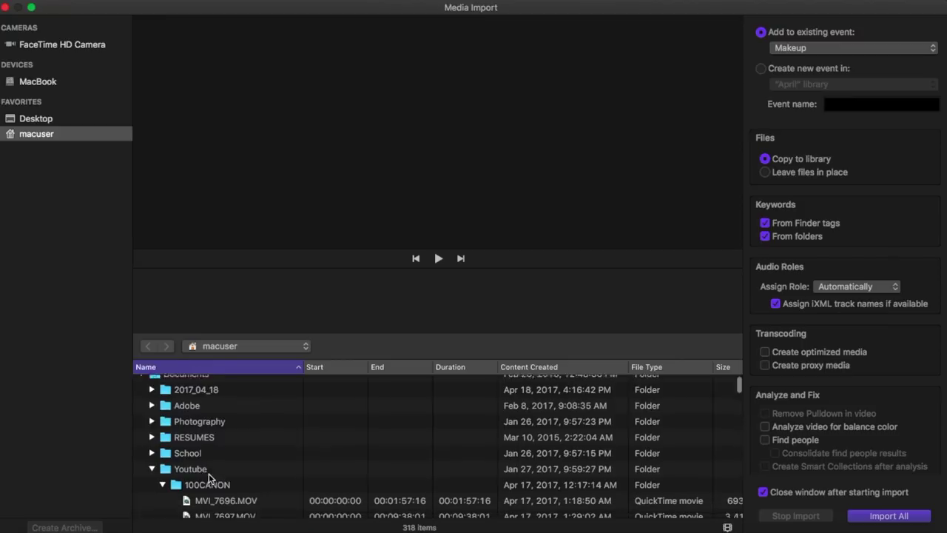
scroll(209, 477, "down", 15)
scroll(205, 457, "right", 1)
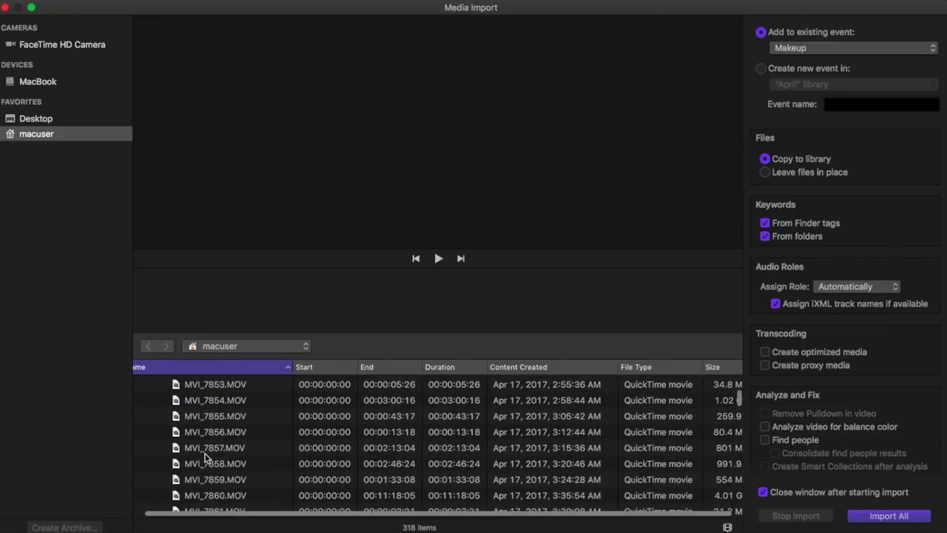
scroll(205, 458, "down", 10)
left_click(204, 482)
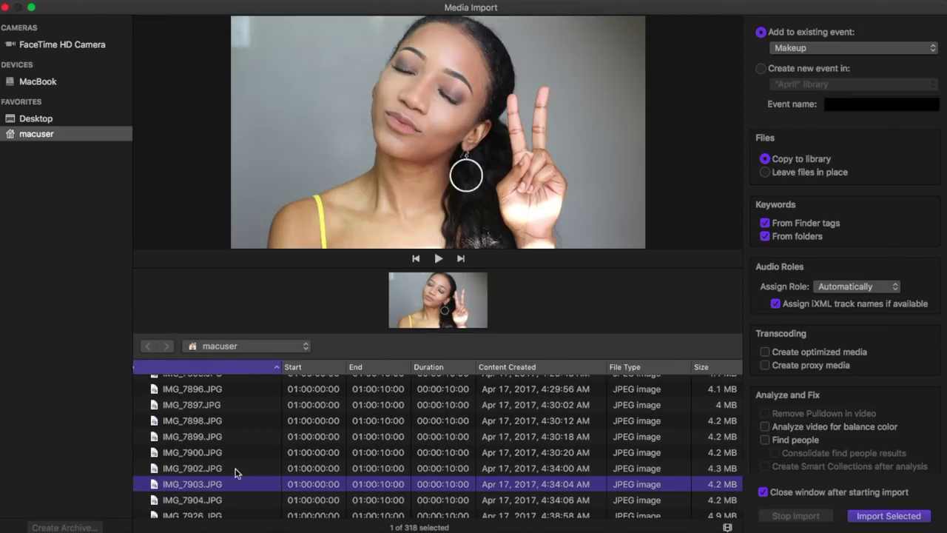
left_click(870, 520)
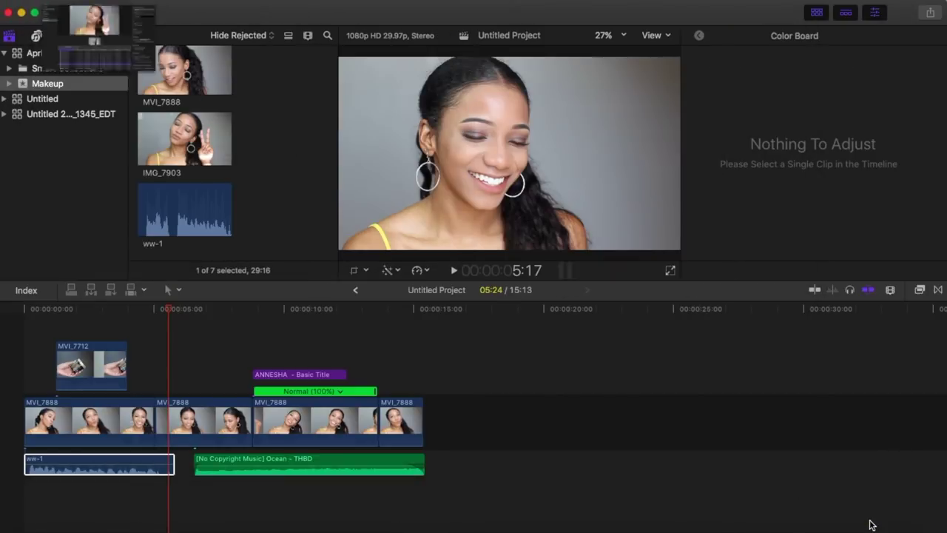
- Connect IMG_7903 above MVI_7888 at about five seconds and trim its end shorter
left_click(185, 145)
left_click(185, 145)
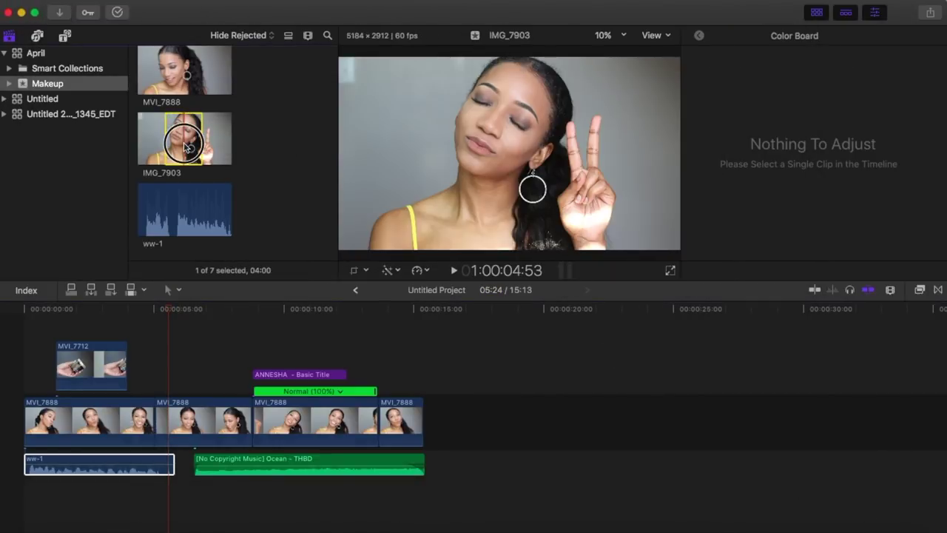
left_click_drag(185, 146, 172, 369)
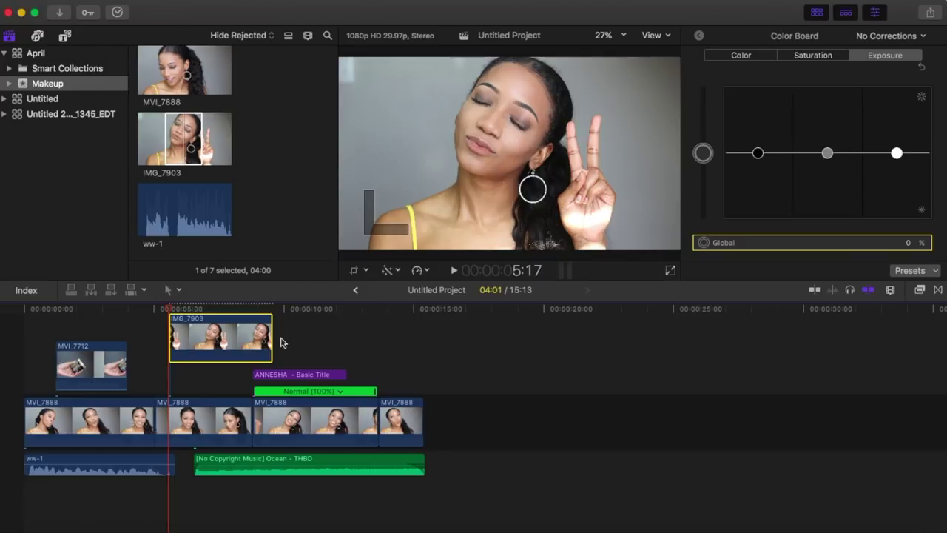
left_click_drag(271, 336, 211, 344)
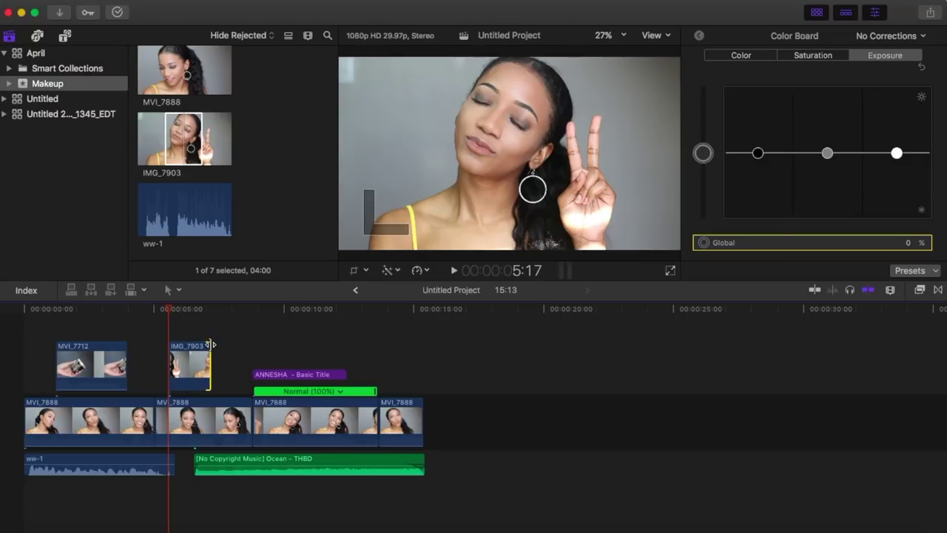
- Preview the photo overlay and return the playhead to the photo's start
left_click(192, 363)
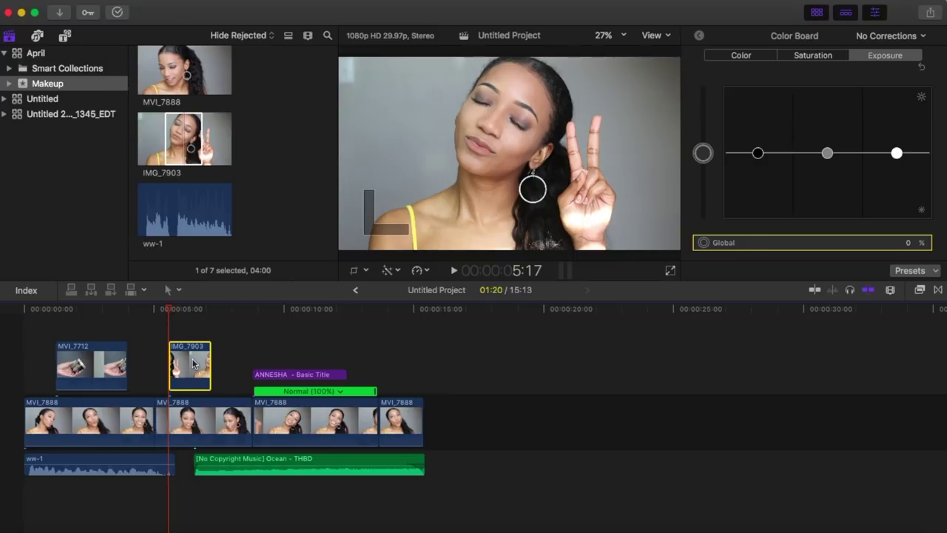
key("space")
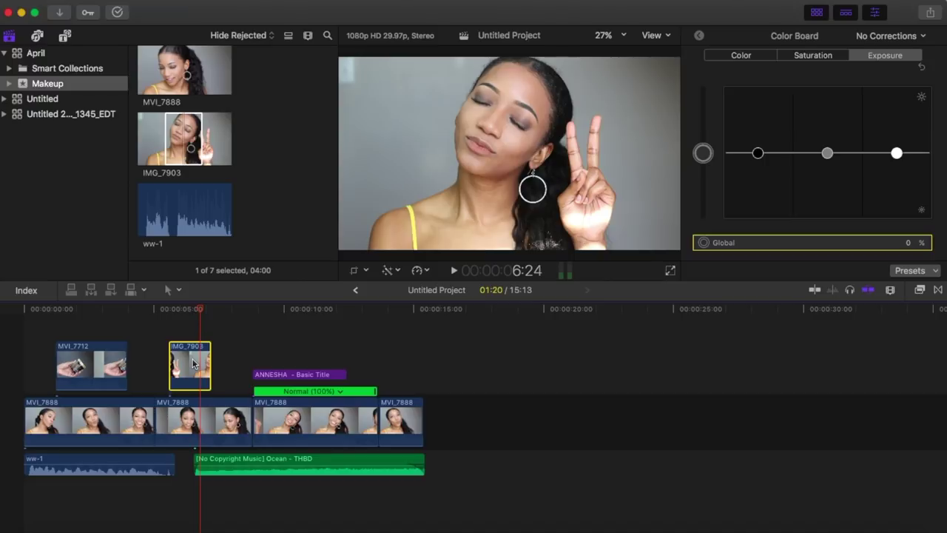
key("space")
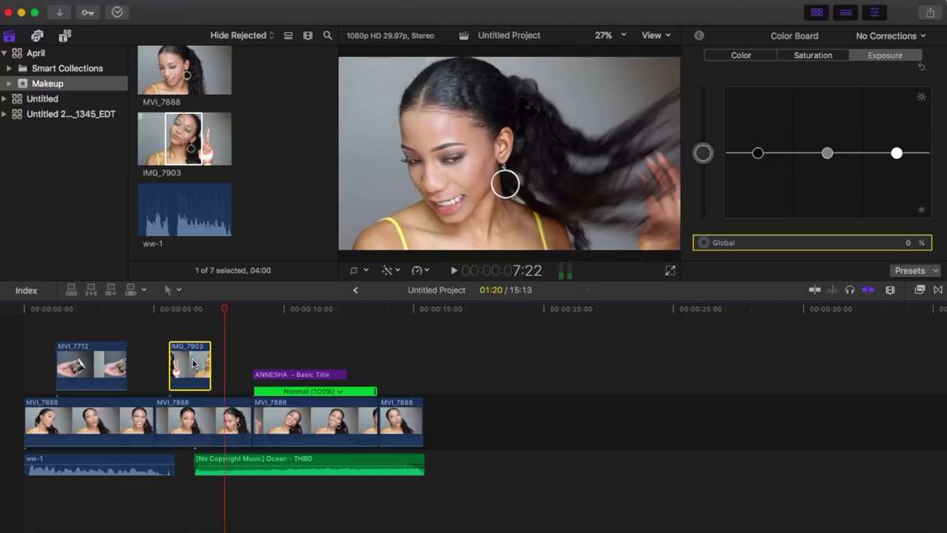
left_click(168, 310)
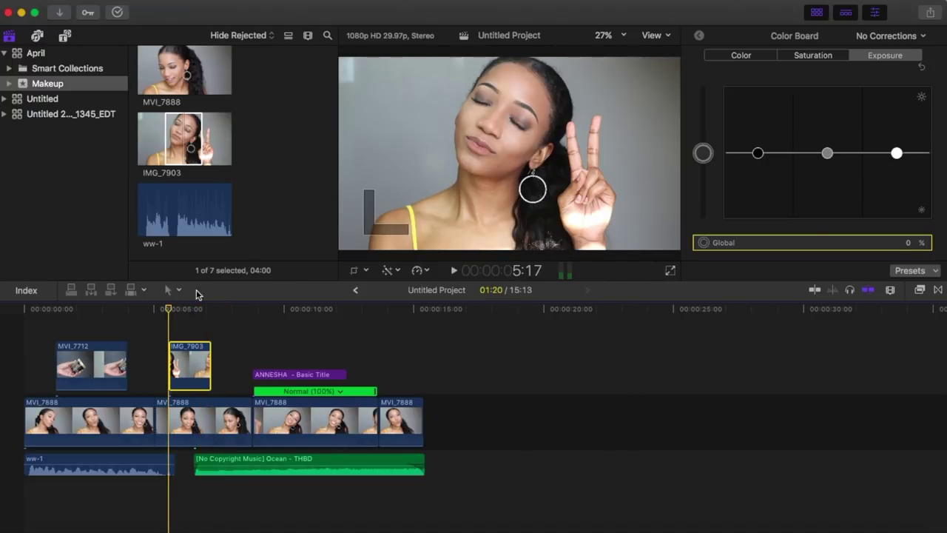
left_click(365, 271)
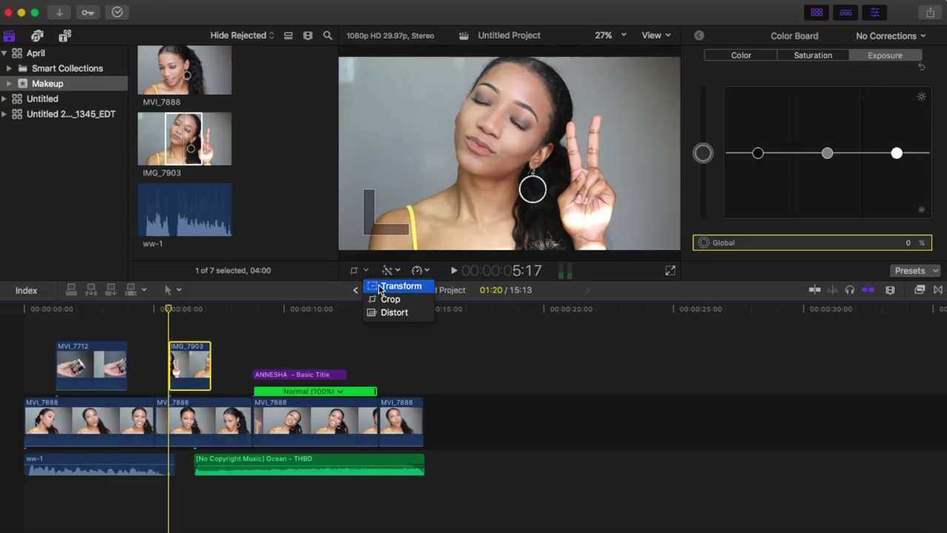
- Scale the IMG_7903 photo to 44% and tilt it into an upper-right inset
left_click(379, 289)
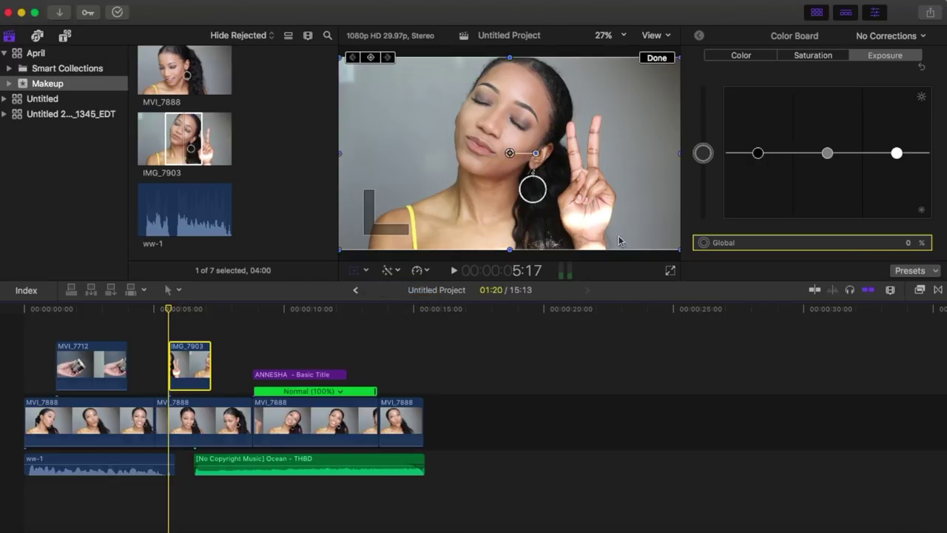
left_click_drag(678, 252, 576, 190)
left_click_drag(537, 155, 648, 108)
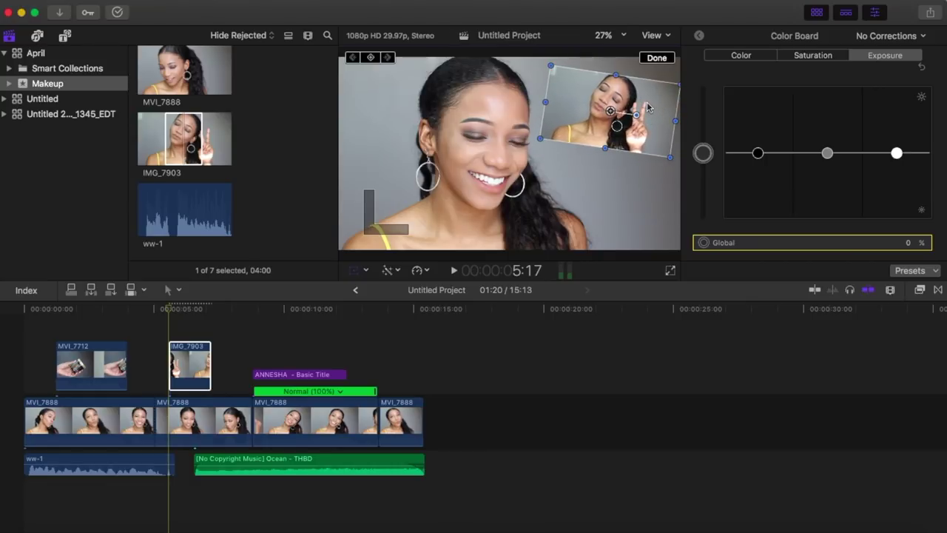
left_click(662, 58)
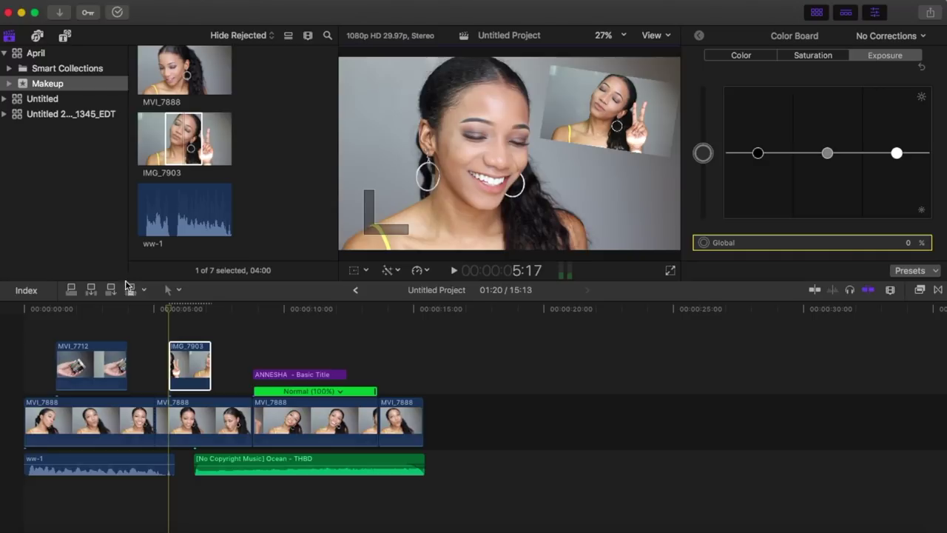
- Play back the picture-in-picture section twice, then move the playhead to the project start
left_click(169, 309)
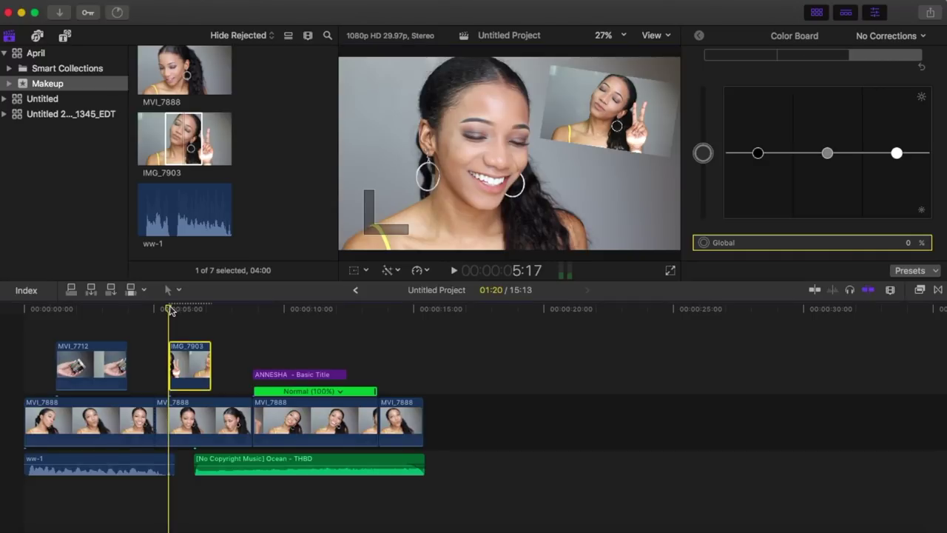
key("space")
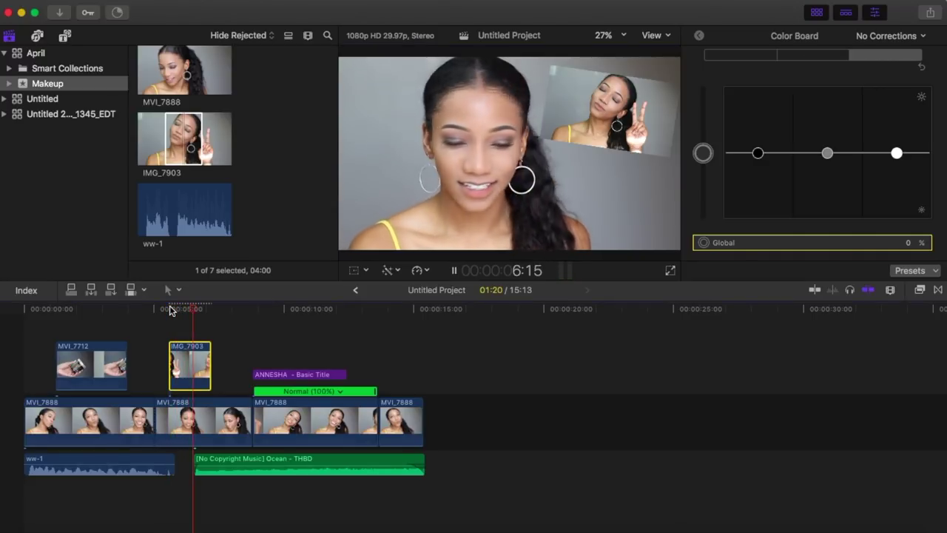
key("space")
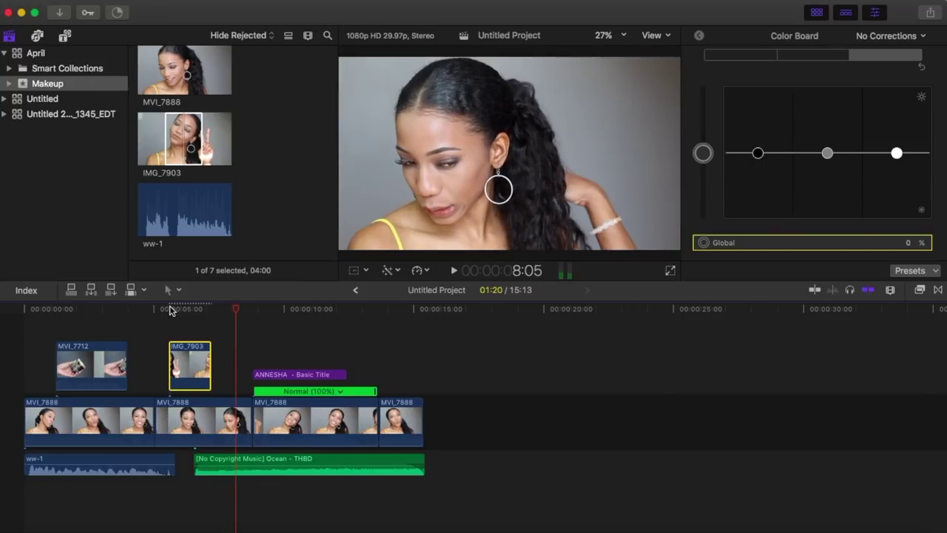
left_click(152, 309)
key("space")
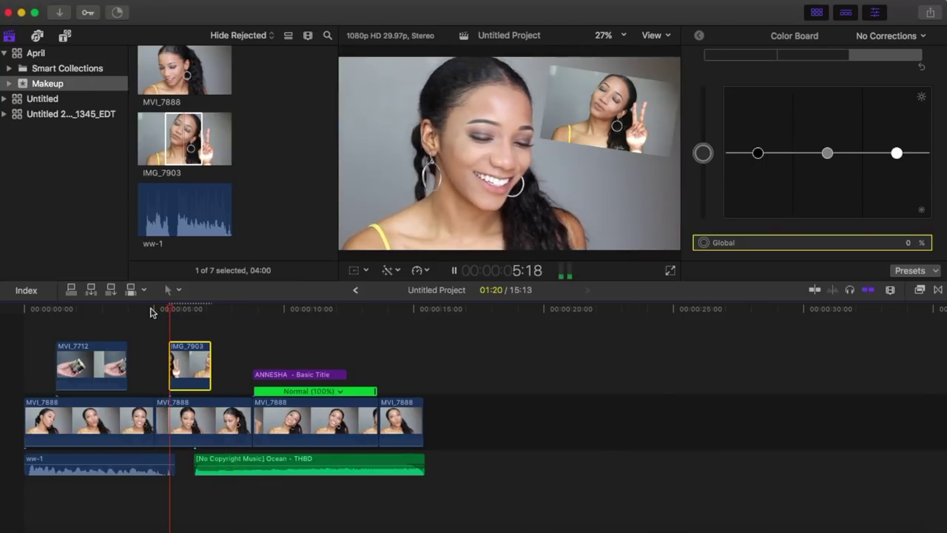
key("space")
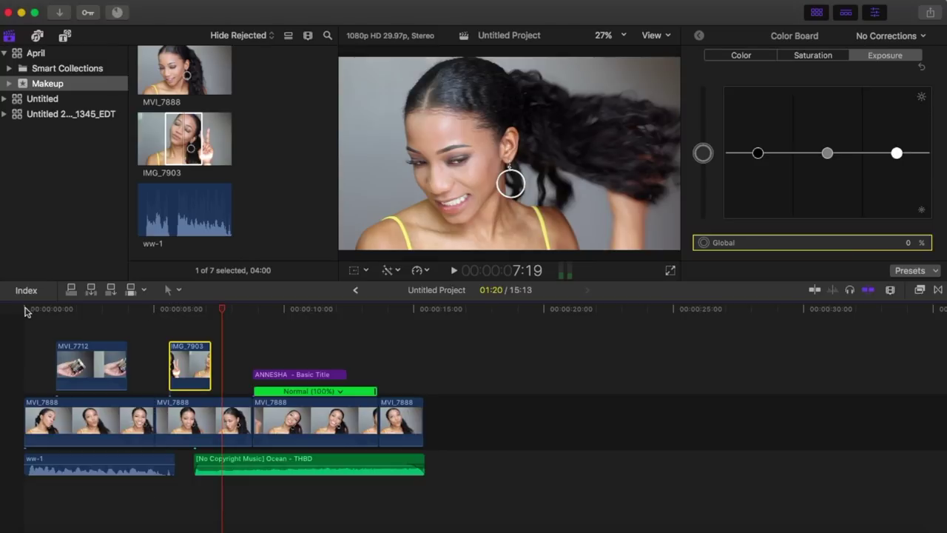
left_click(25, 310)
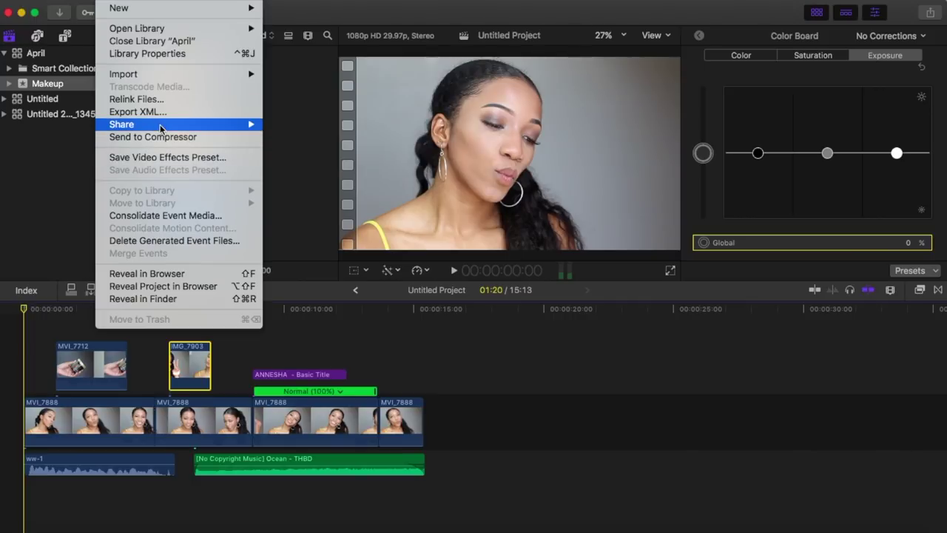
- Choose File > Share > Master File and continue past the export settings
mouse_move(160, 130)
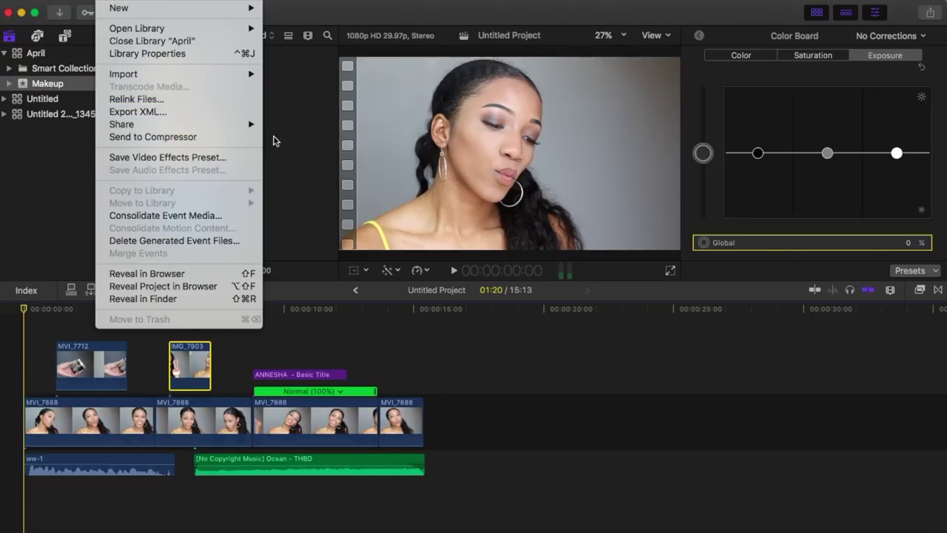
mouse_move(245, 125)
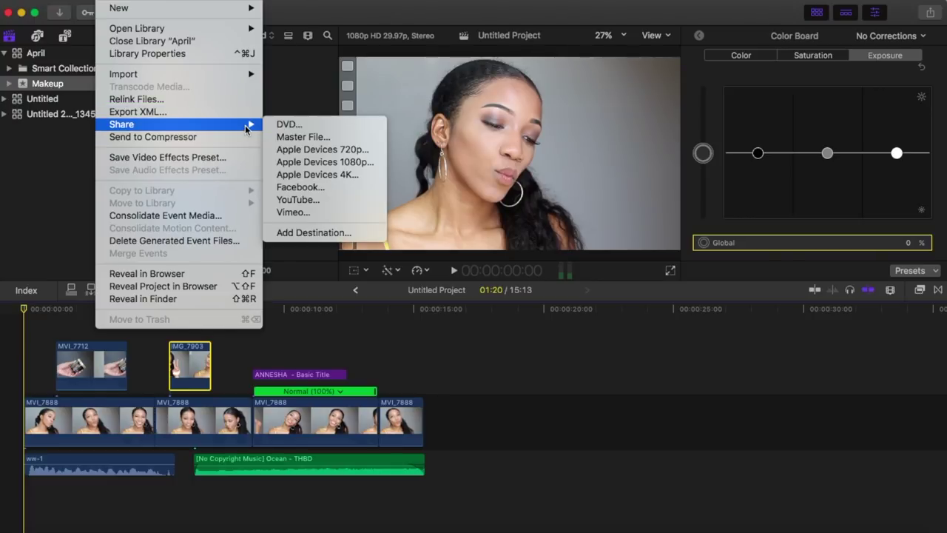
left_click(281, 137)
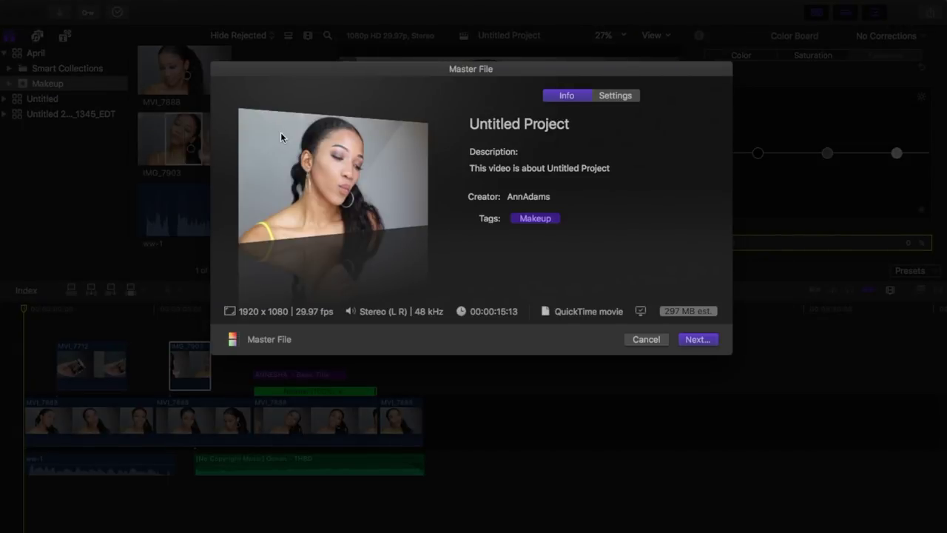
left_click(501, 125)
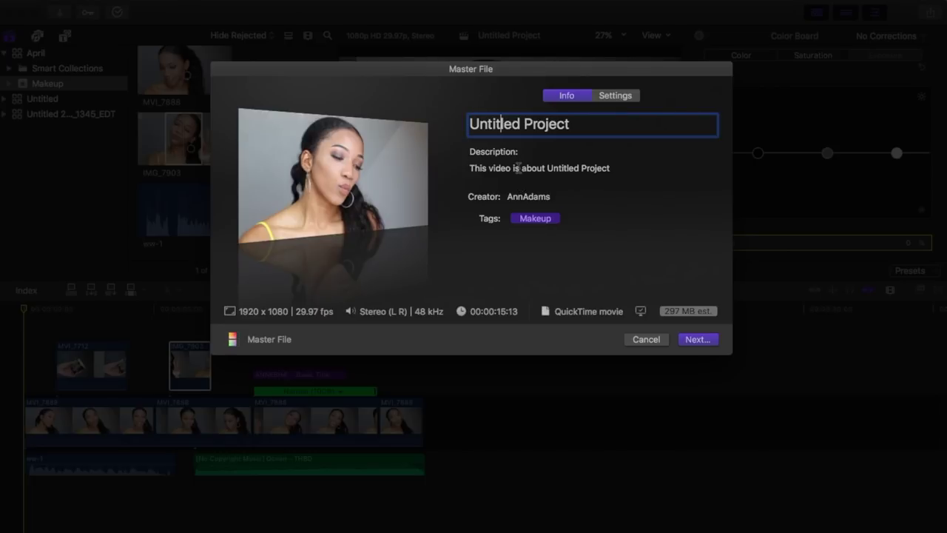
left_click(683, 336)
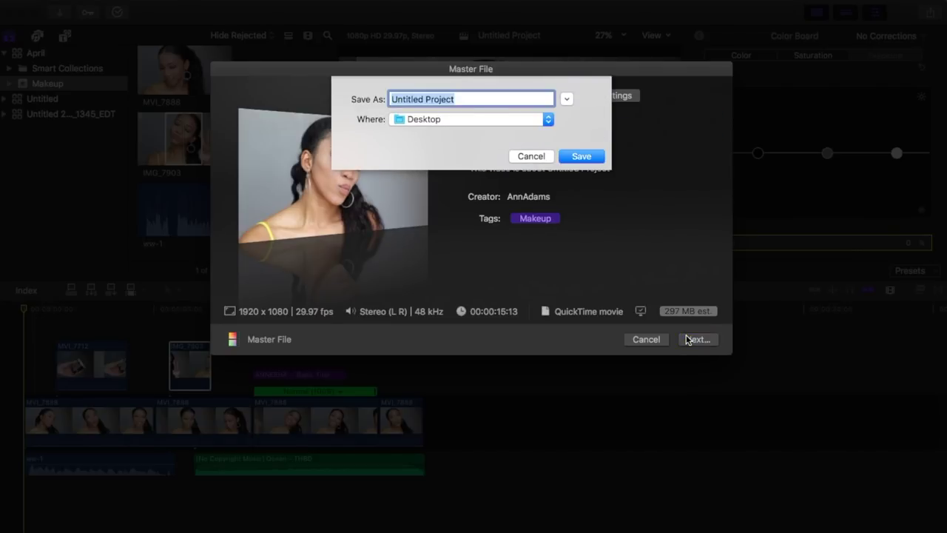
- Name the master file FINAL CUT PRO and save it to the Desktop
type("FINAL")
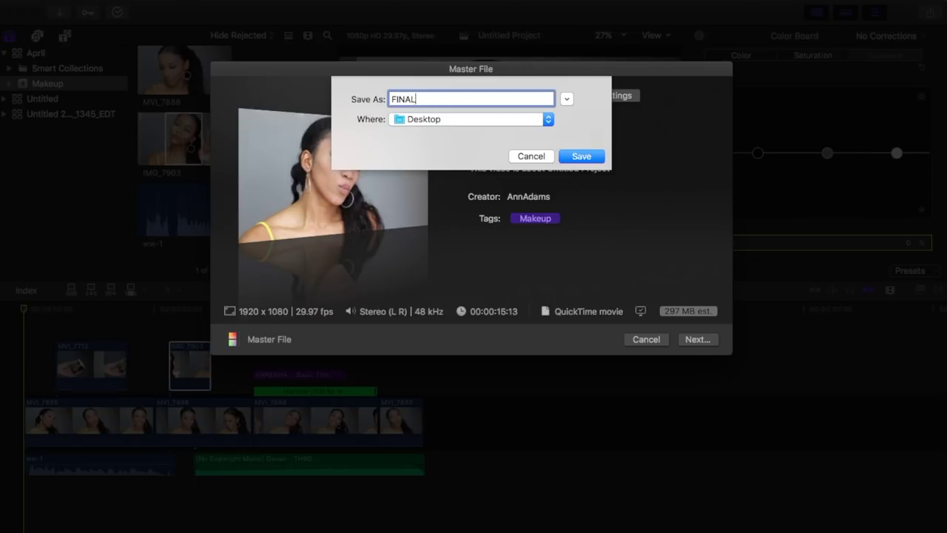
type(" CY")
key("BackSpace")
type("UT PRO")
left_click(572, 158)
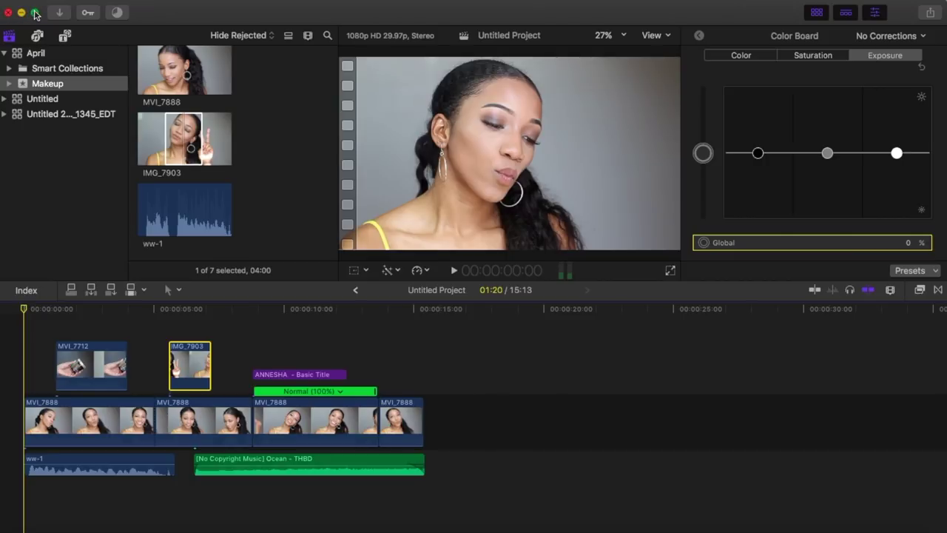
- Watch the FINAL CUT PRO export in Background Tasks until it completes, closing the QuickTime preview
left_click(117, 15)
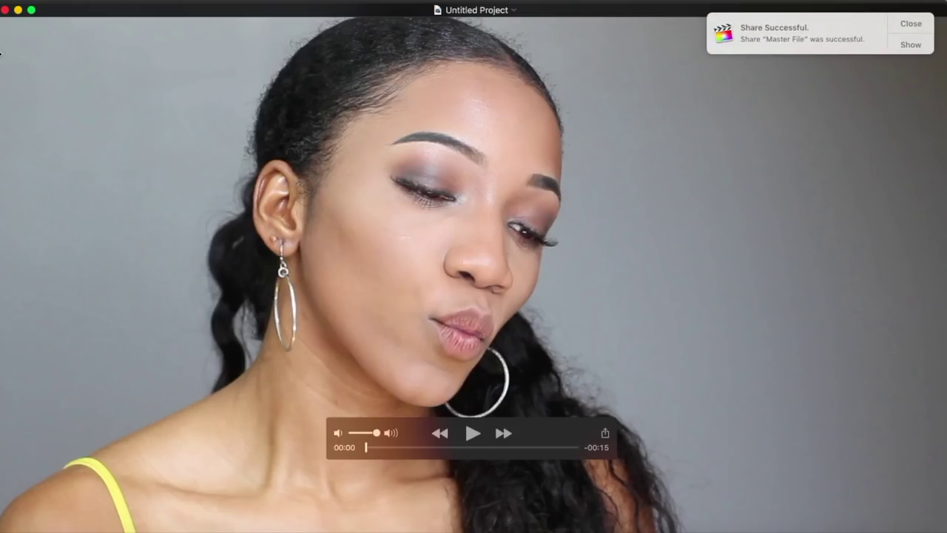
left_click(4, 10)
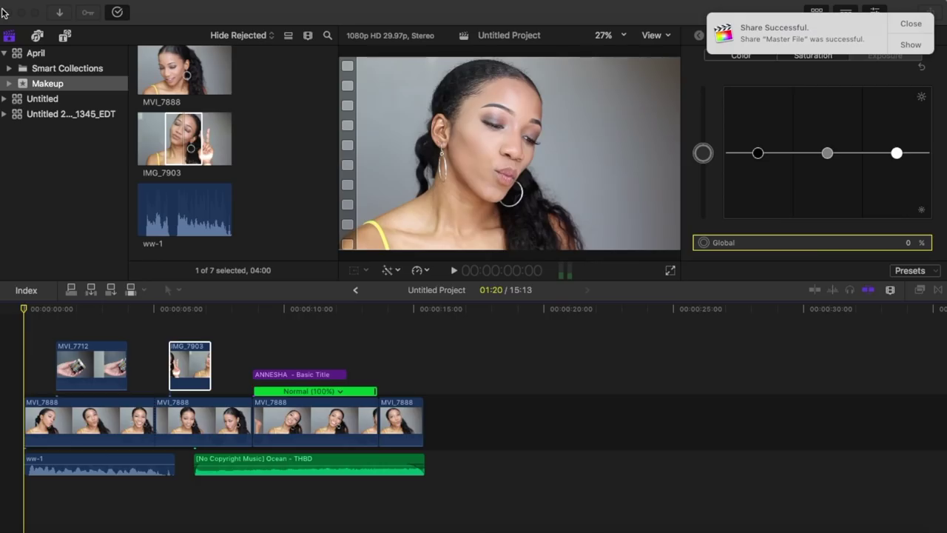
left_click(116, 15)
left_click(116, 15)
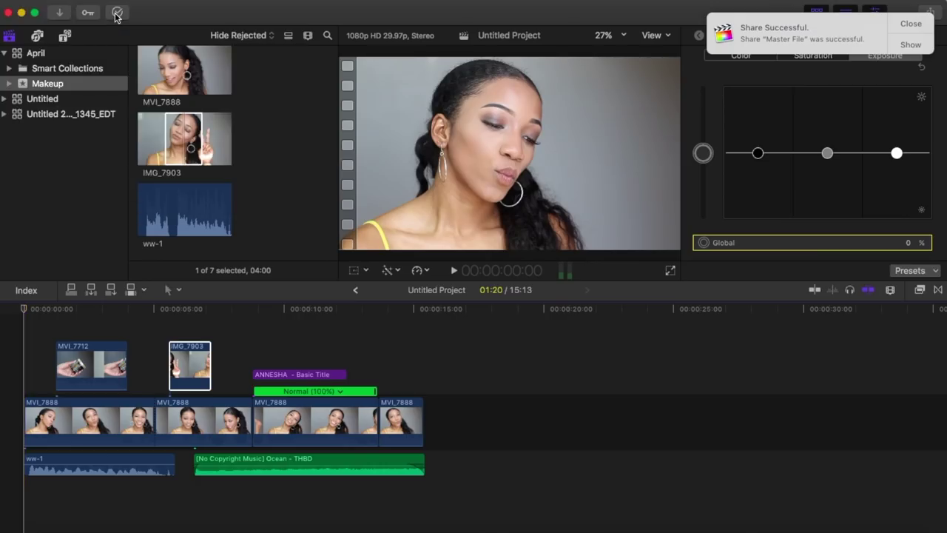
left_click(116, 14)
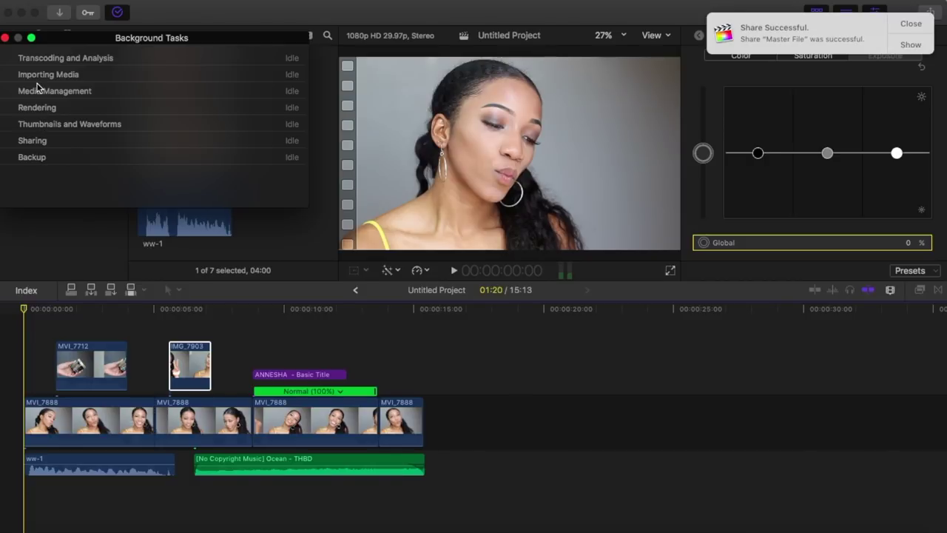
left_click(5, 36)
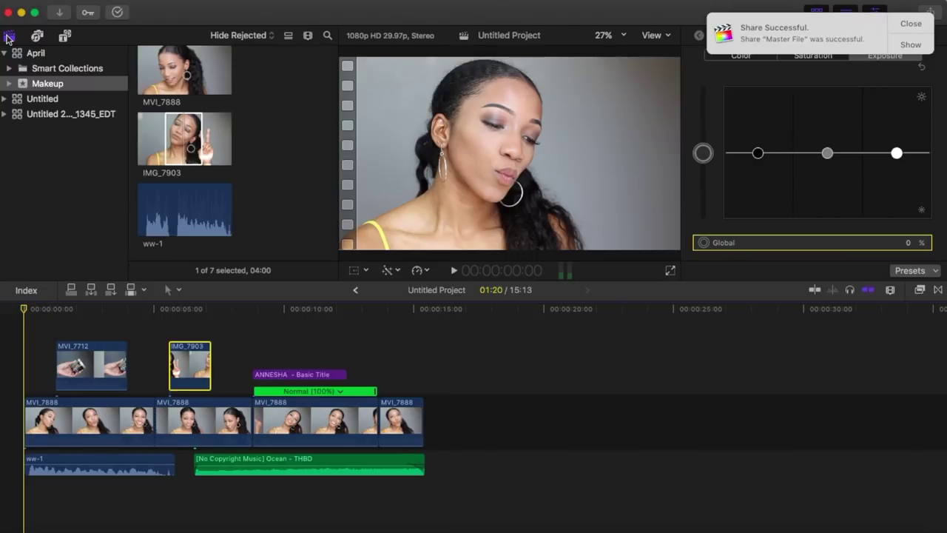